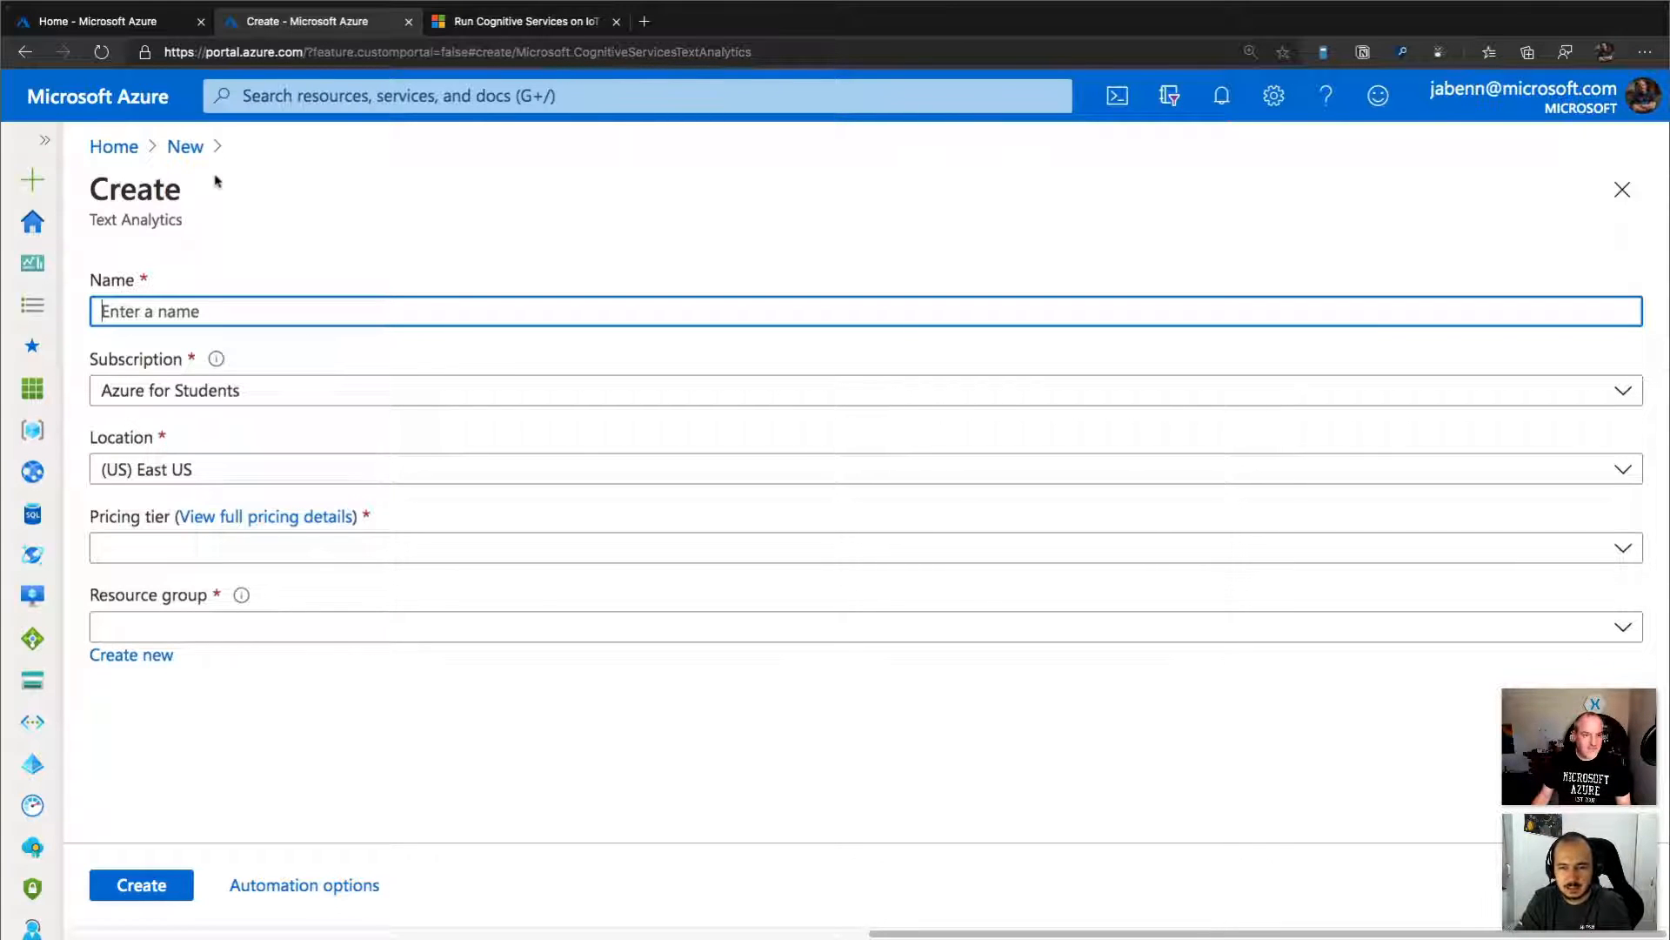
Start creating a new Text Analytics resource from the marketplace's AI + Machine Learning category.
left_click(132, 151)
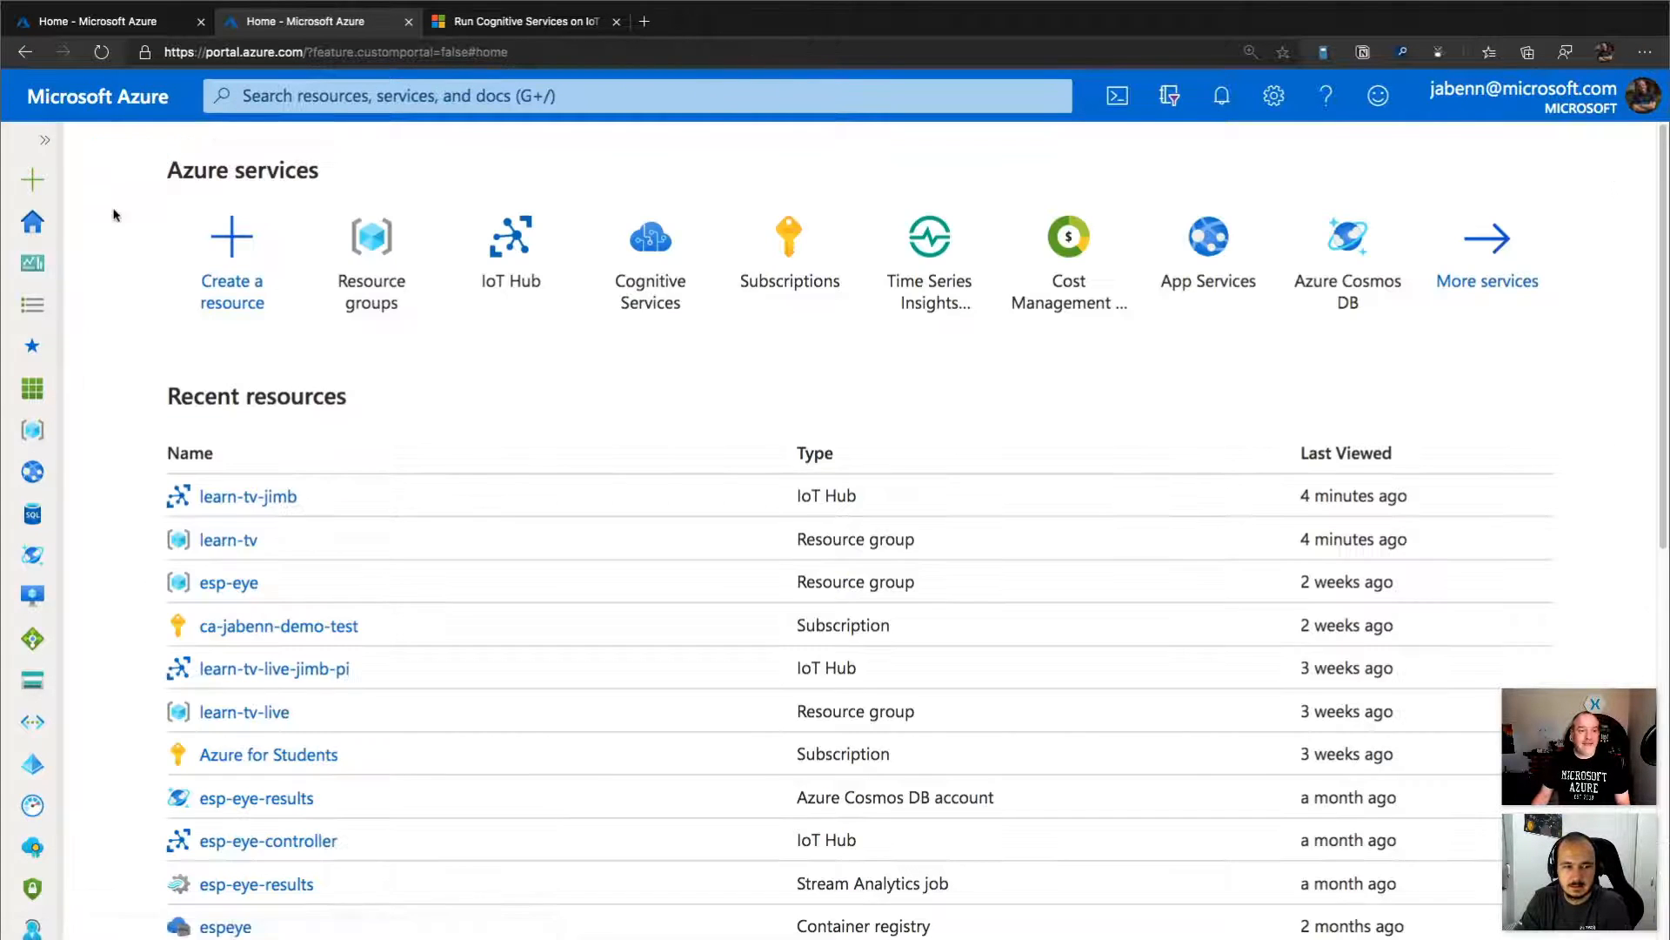
left_click(225, 269)
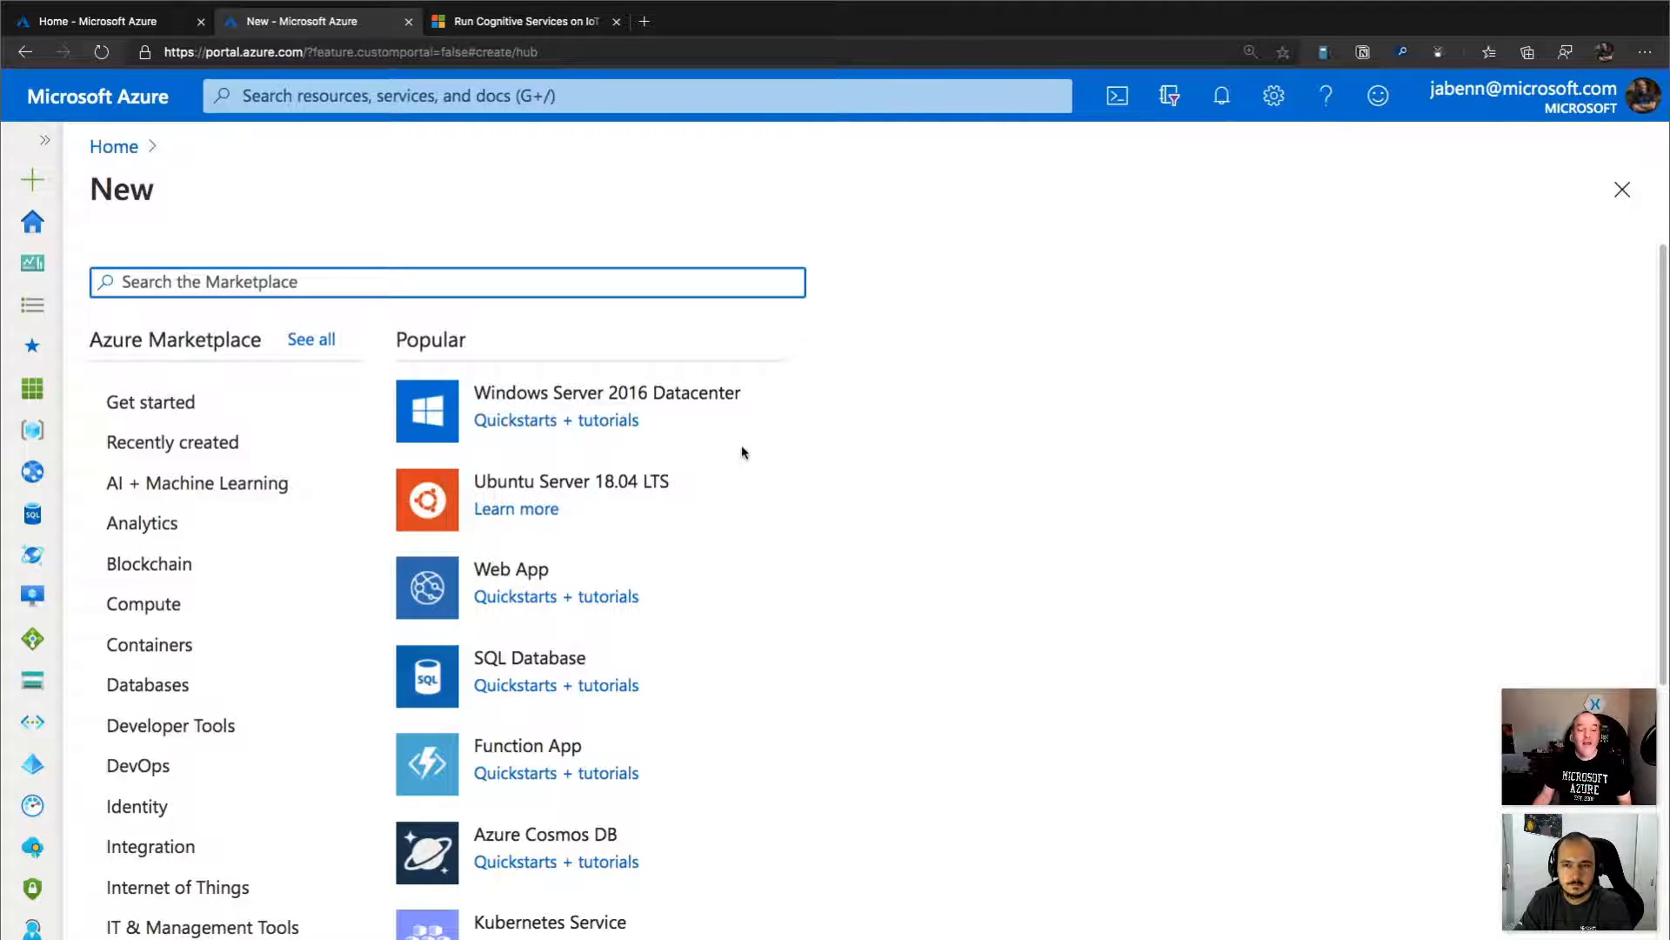
scroll(736, 568, "down", 3)
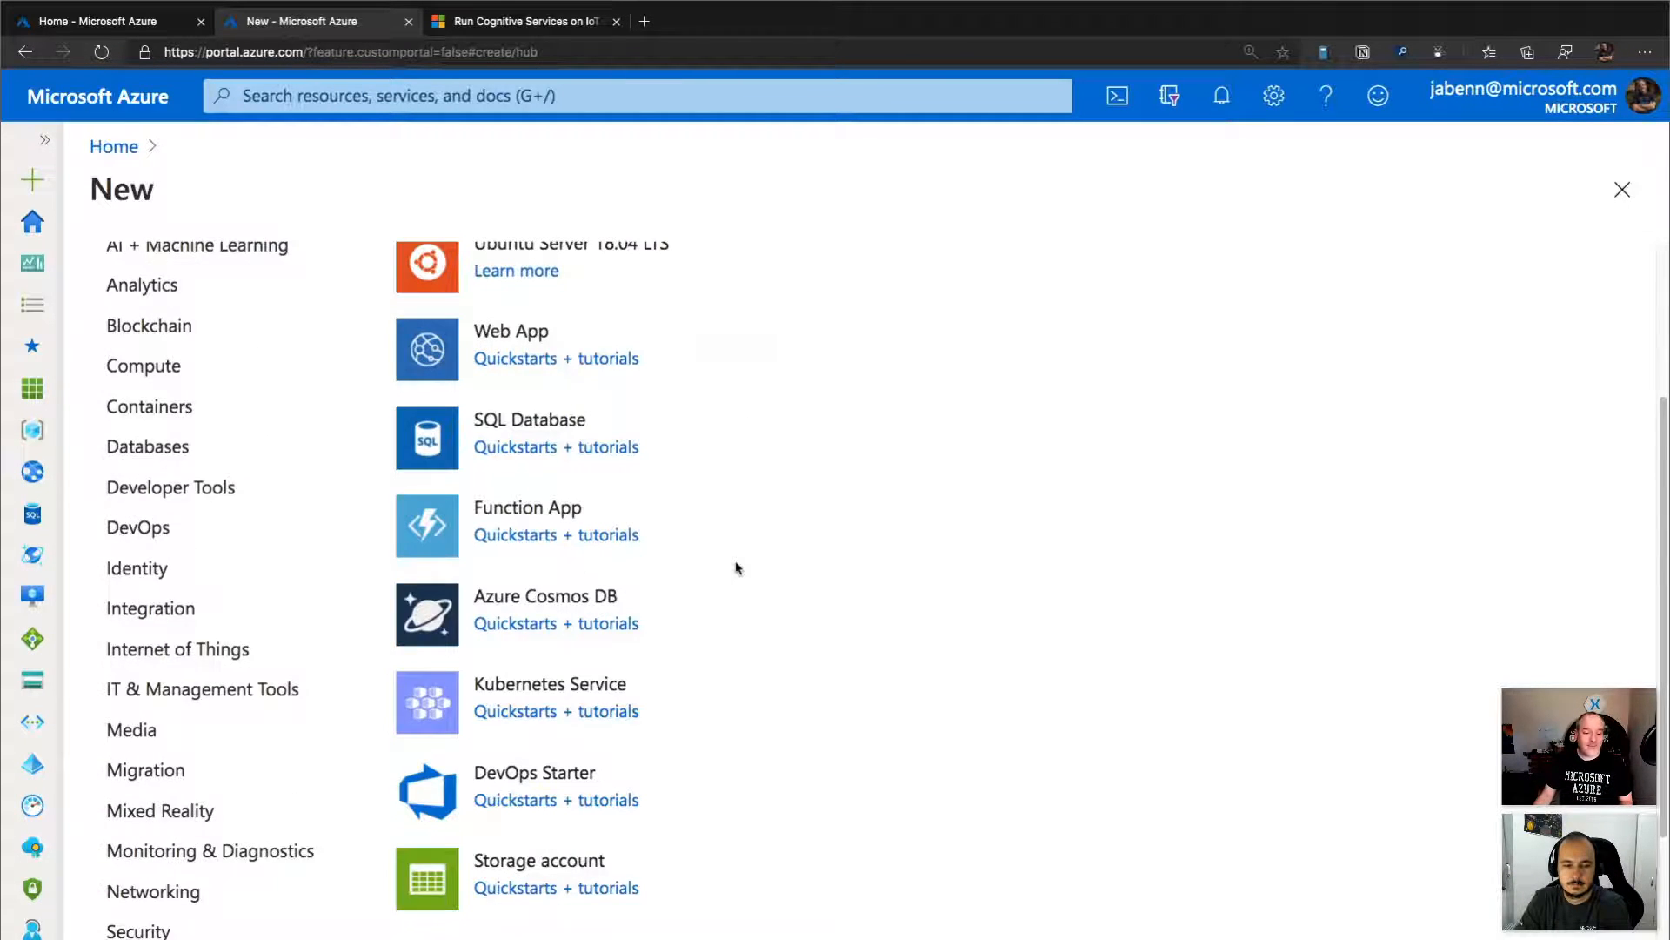
scroll(736, 568, "down", 2)
scroll(736, 568, "up", 5)
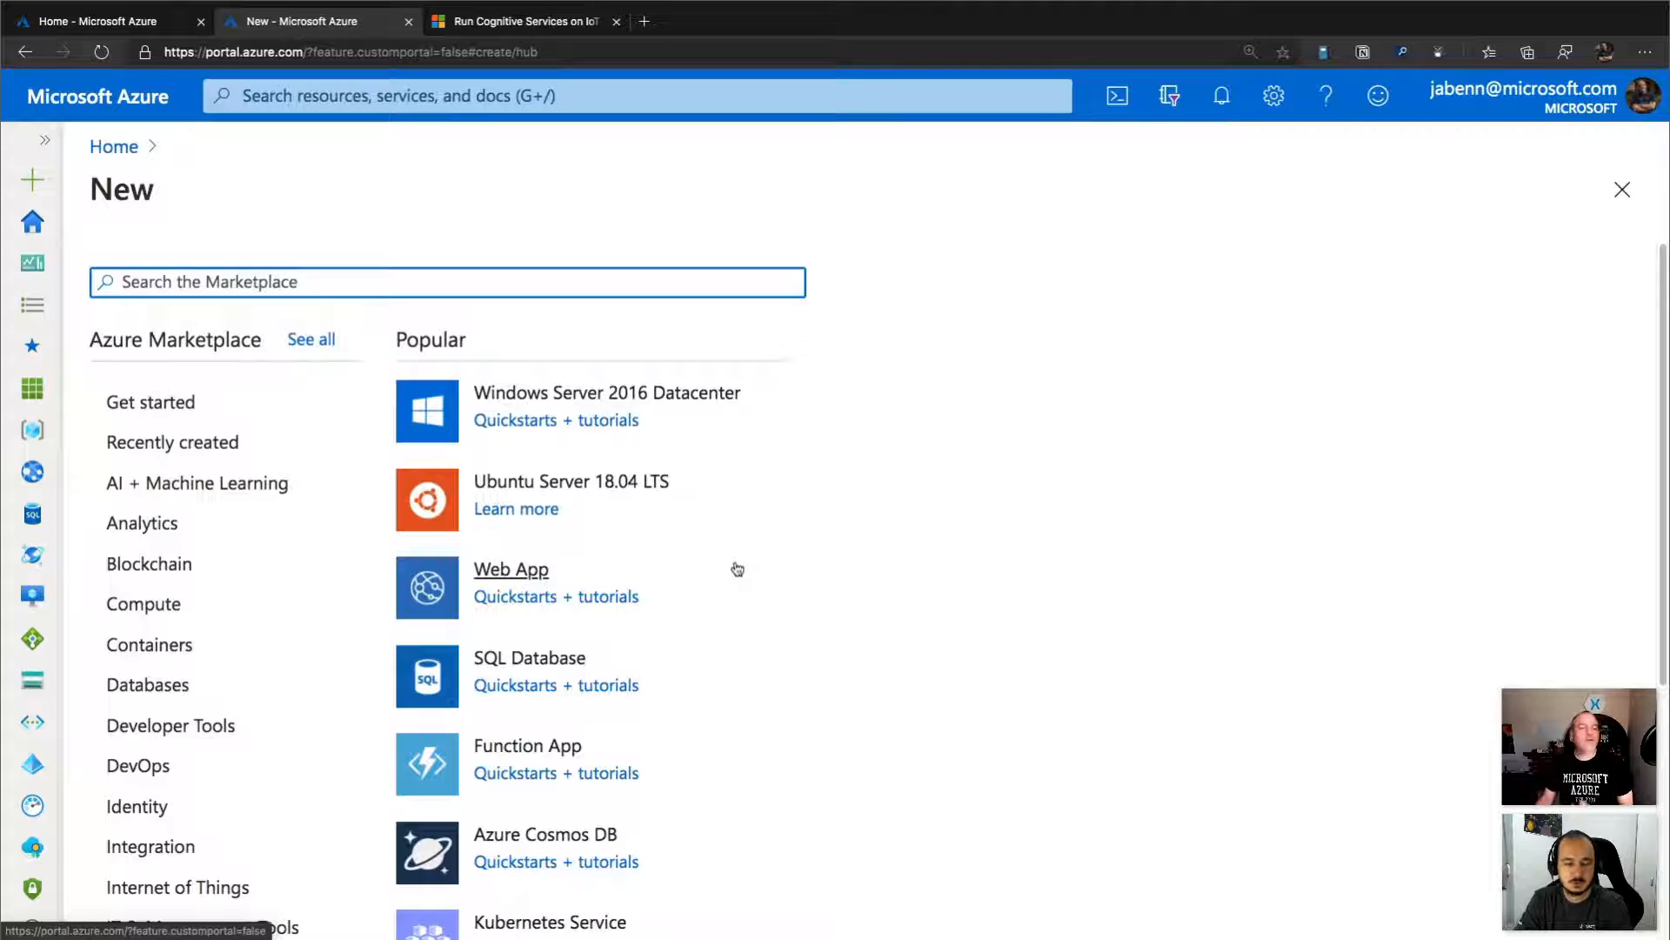
left_click(226, 410)
left_click(225, 490)
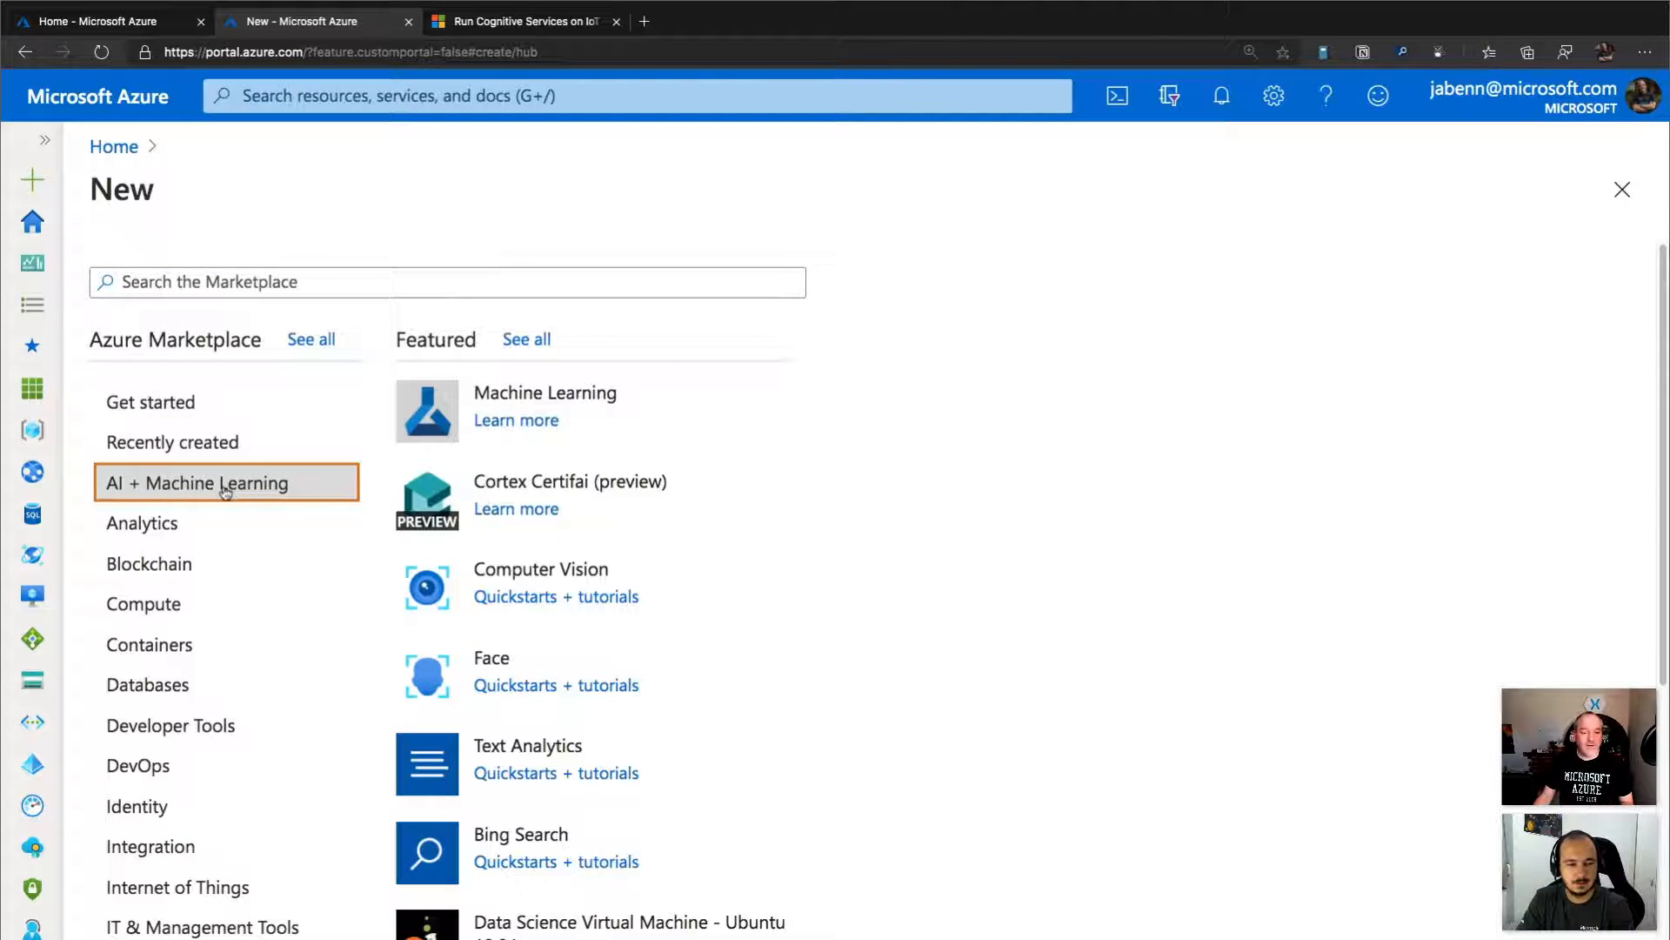
left_click(521, 745)
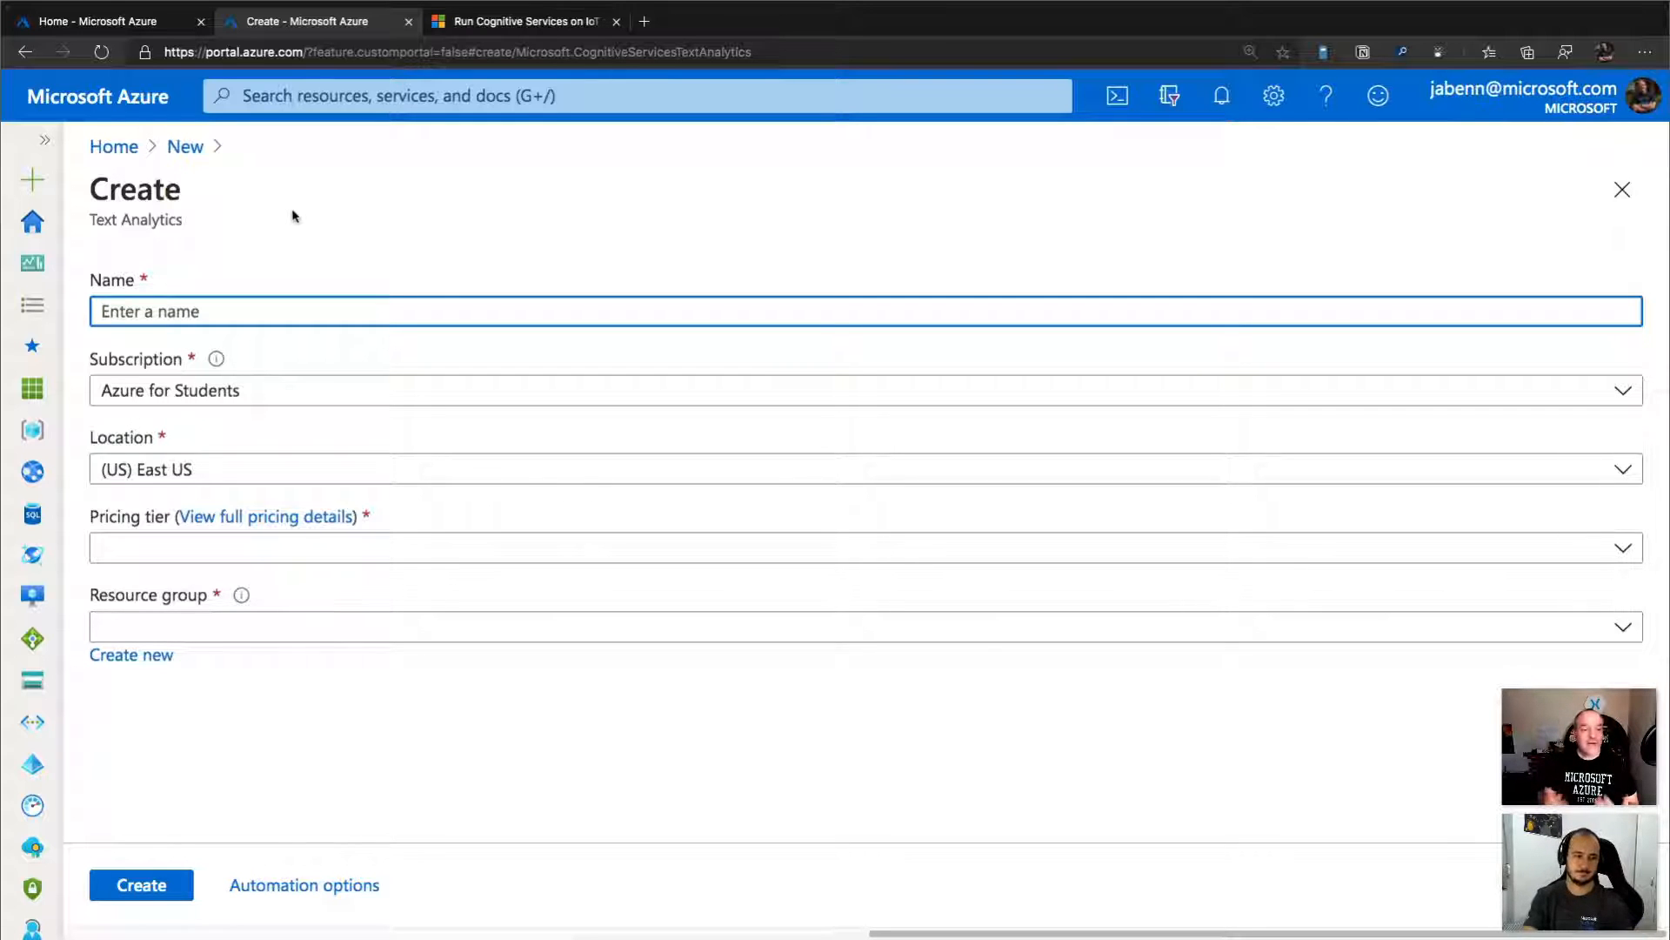
Name the resource learn-tv-jimb, with location (US) East US 2, pricing tier Free F0 (5K Transactions per 30 days) and resource group learn-tv.
type("learn")
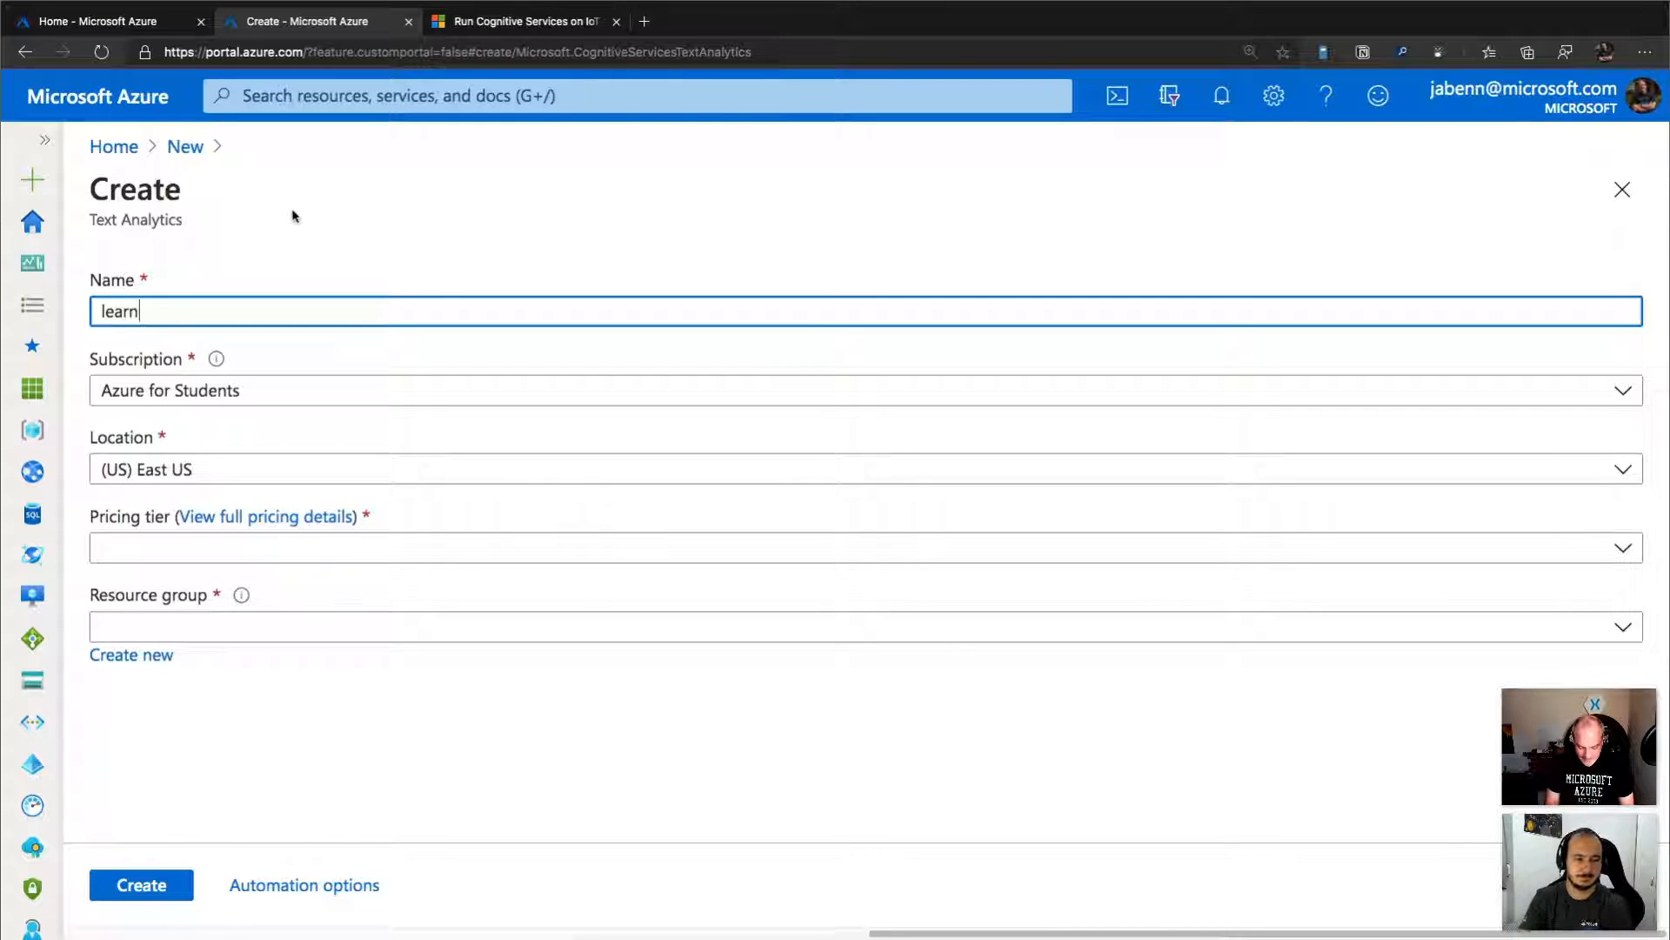
type("-tv-jimb")
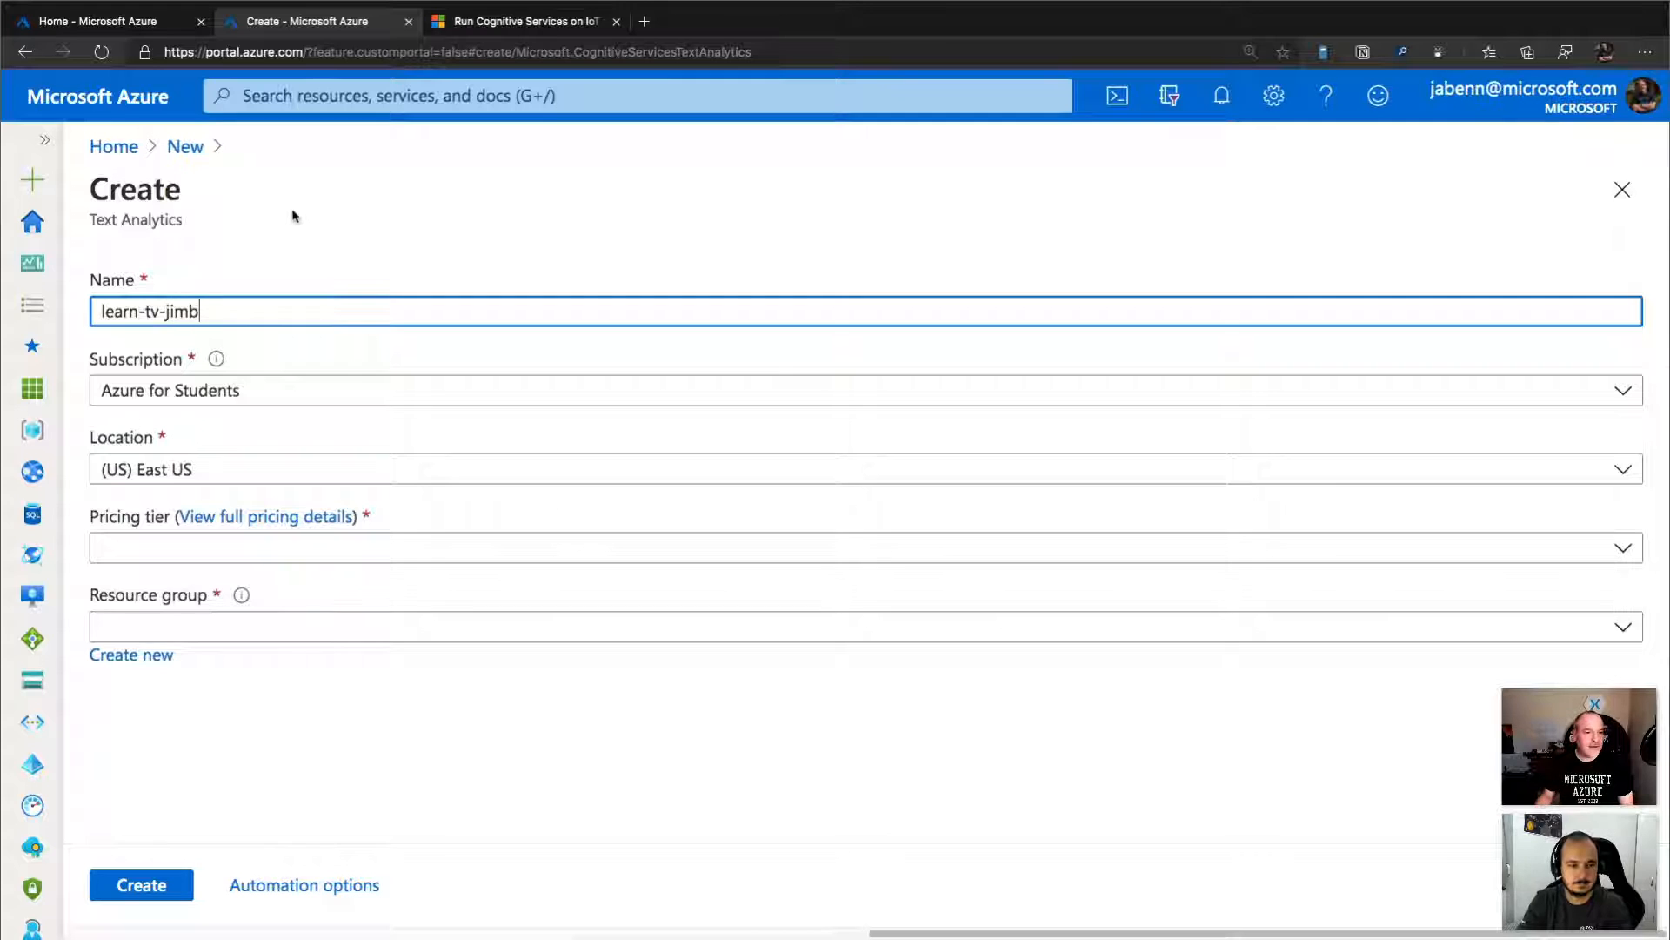
left_click(245, 474)
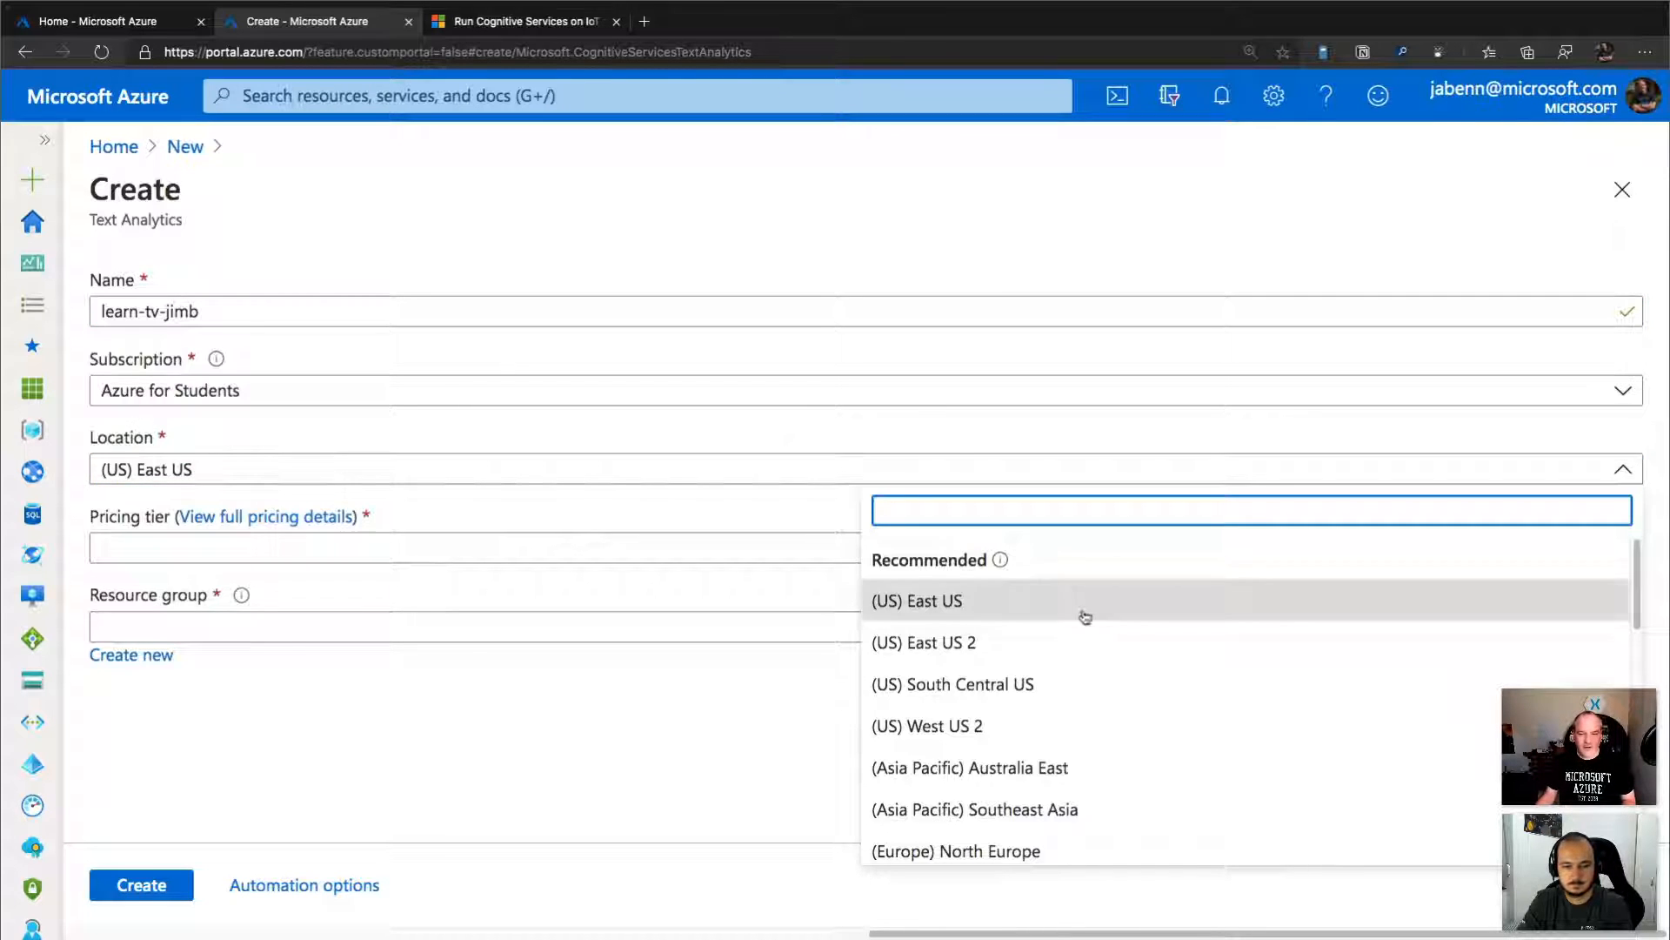
left_click(998, 659)
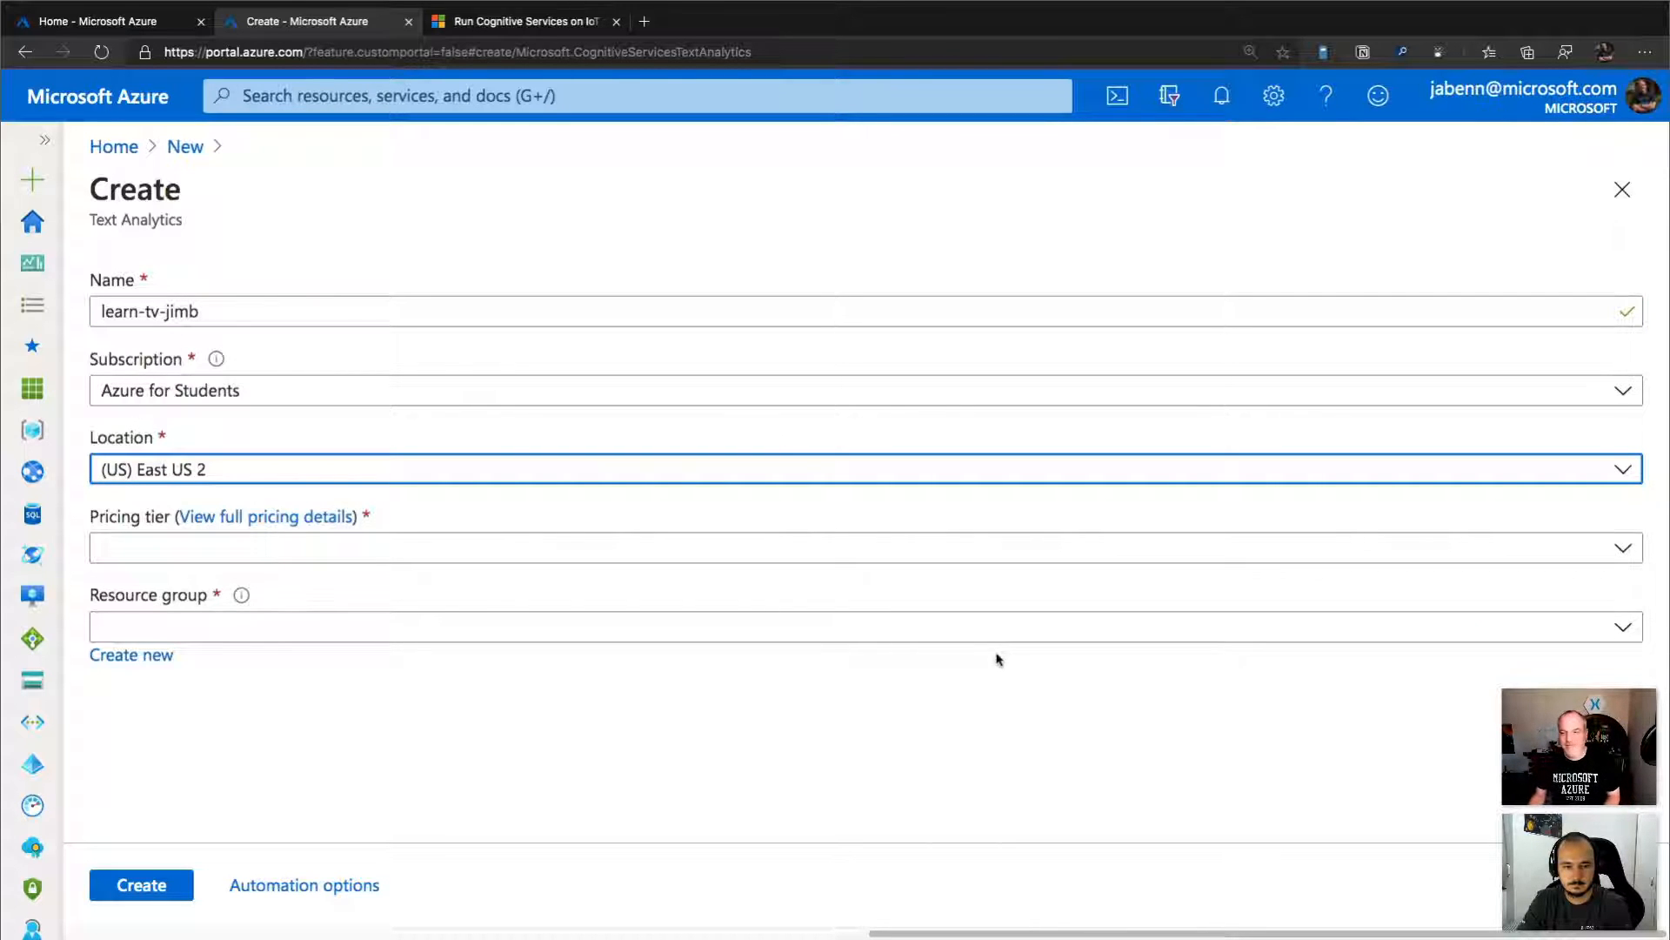
left_click(537, 560)
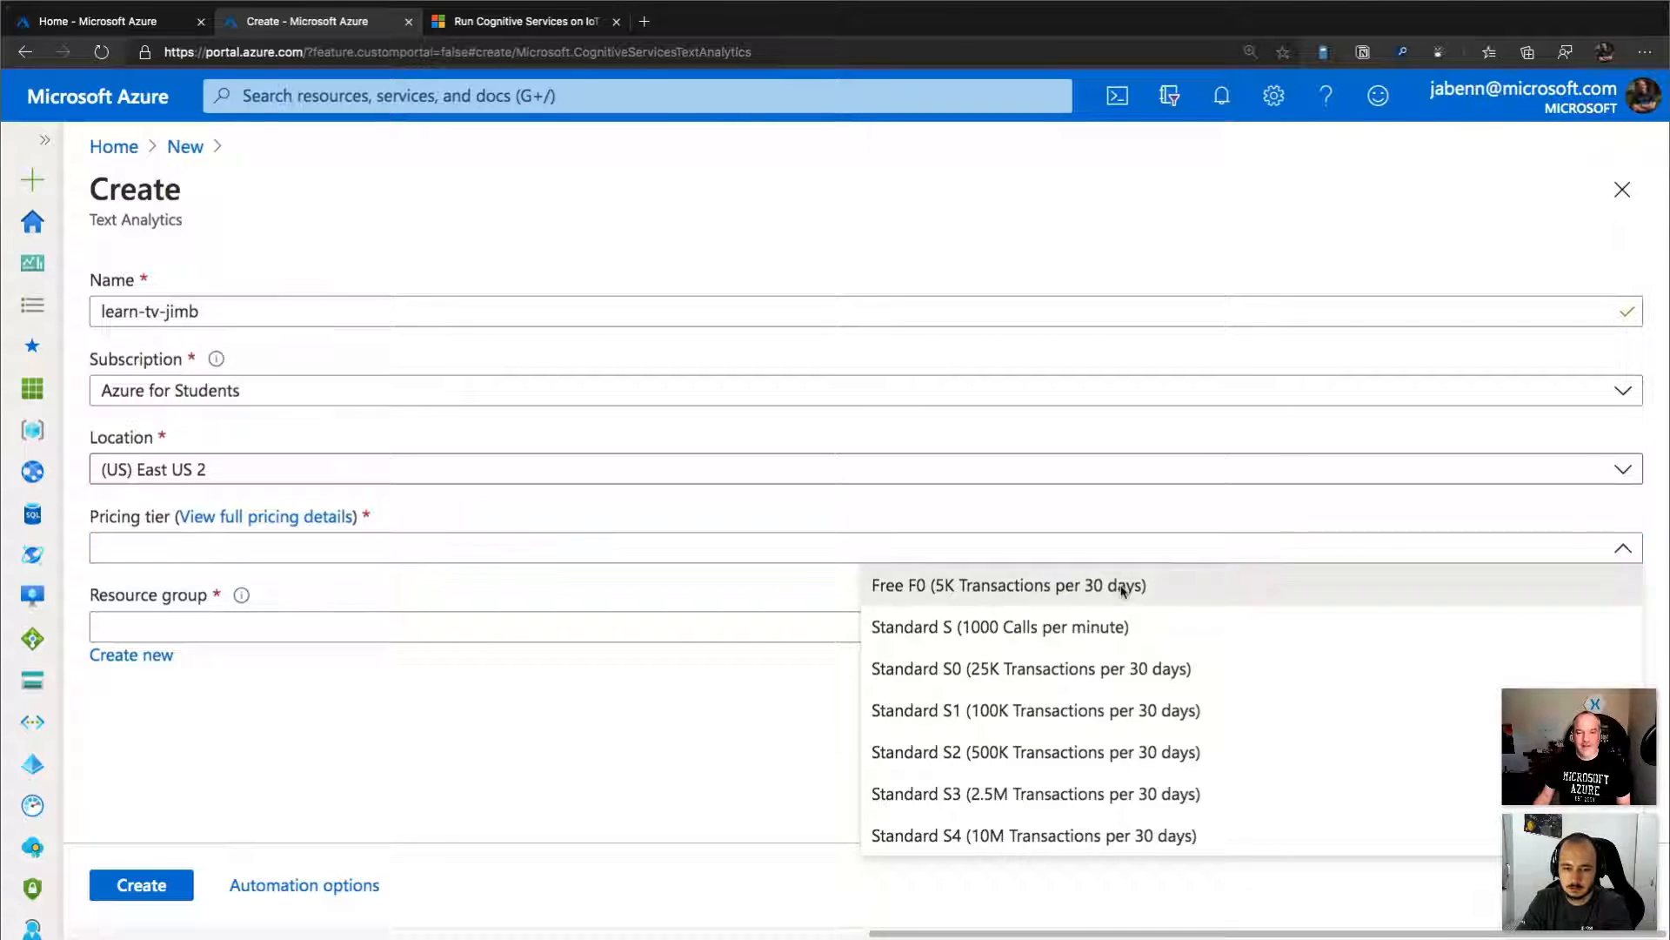
left_click(1122, 589)
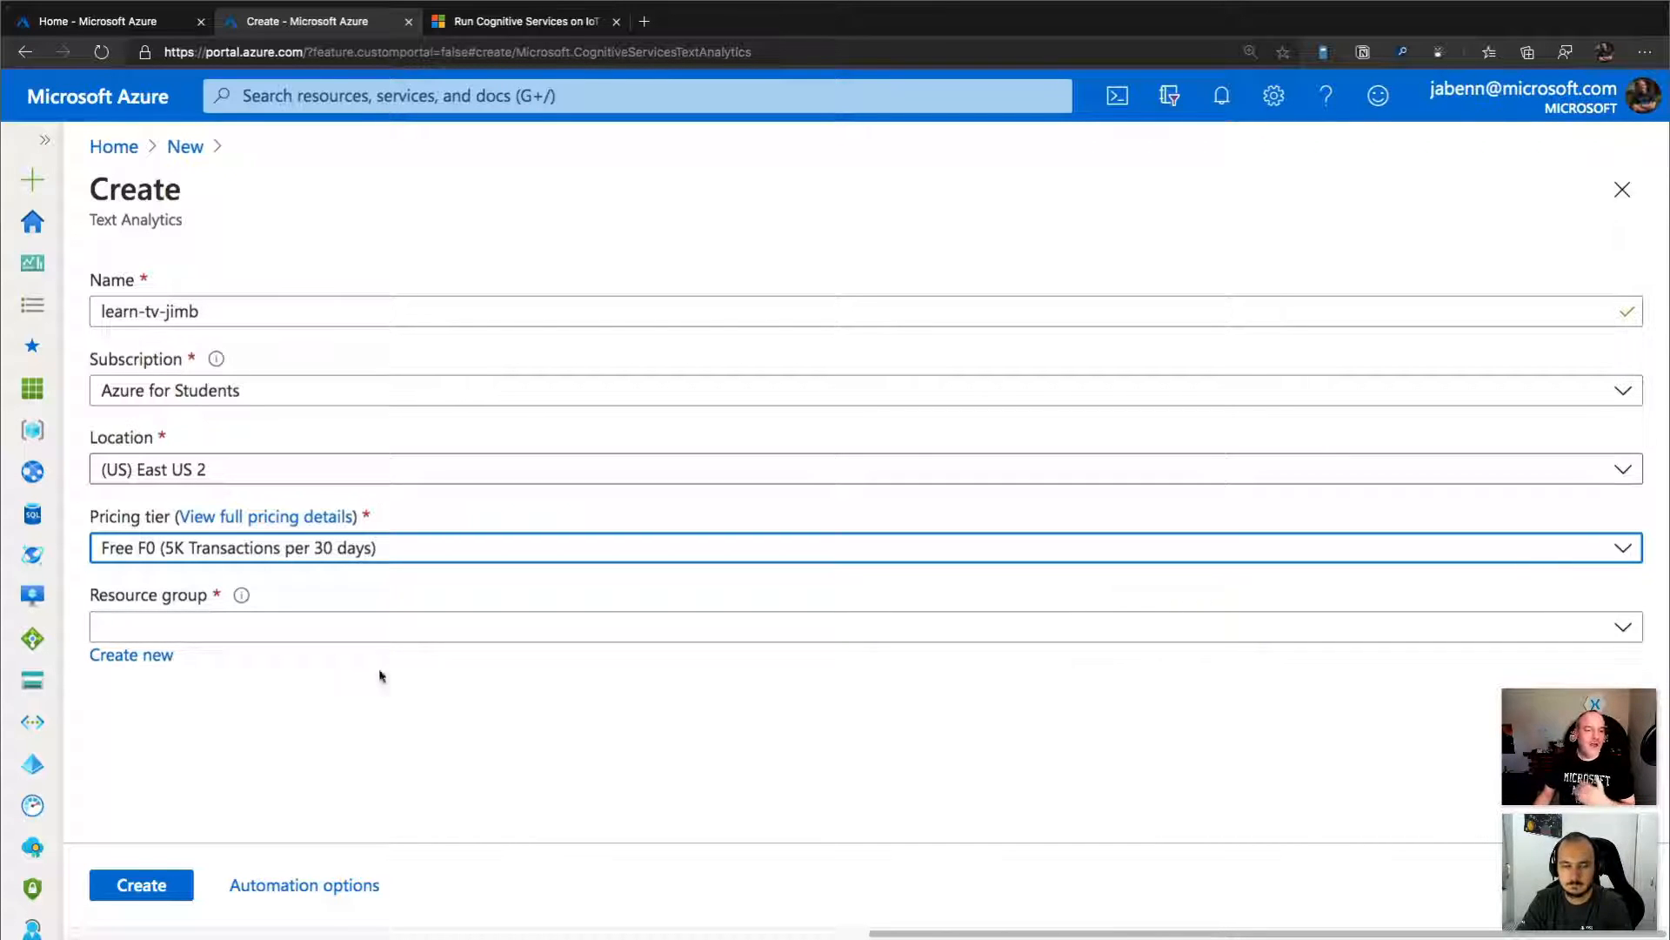
left_click(313, 635)
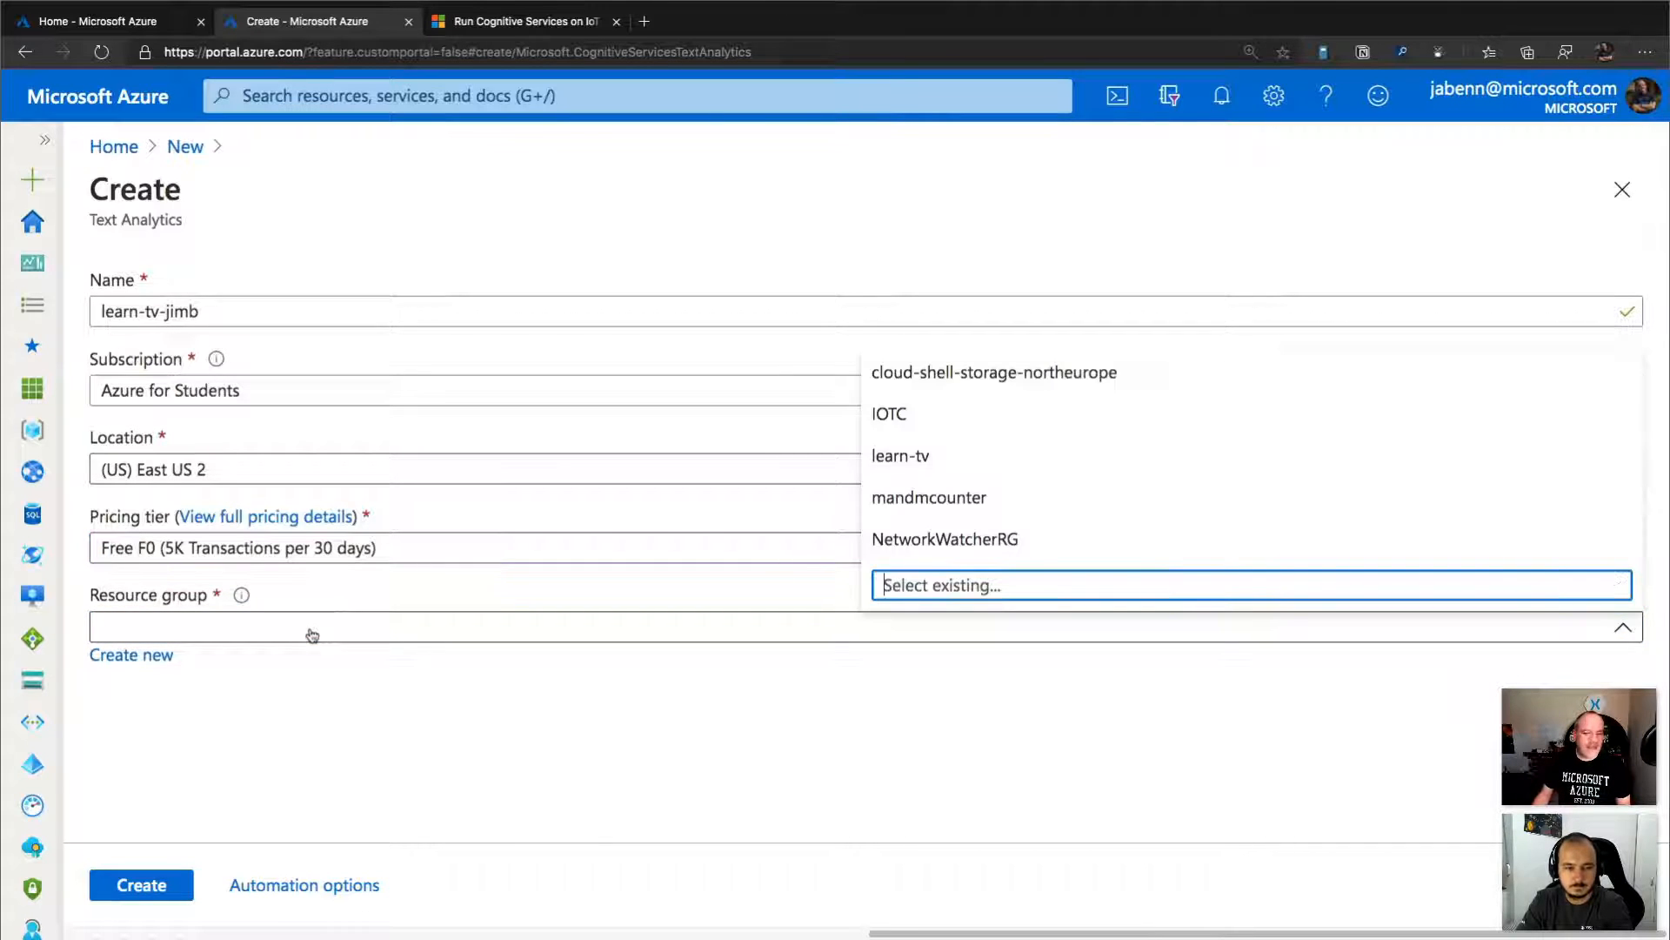
left_click(962, 454)
left_click(541, 770)
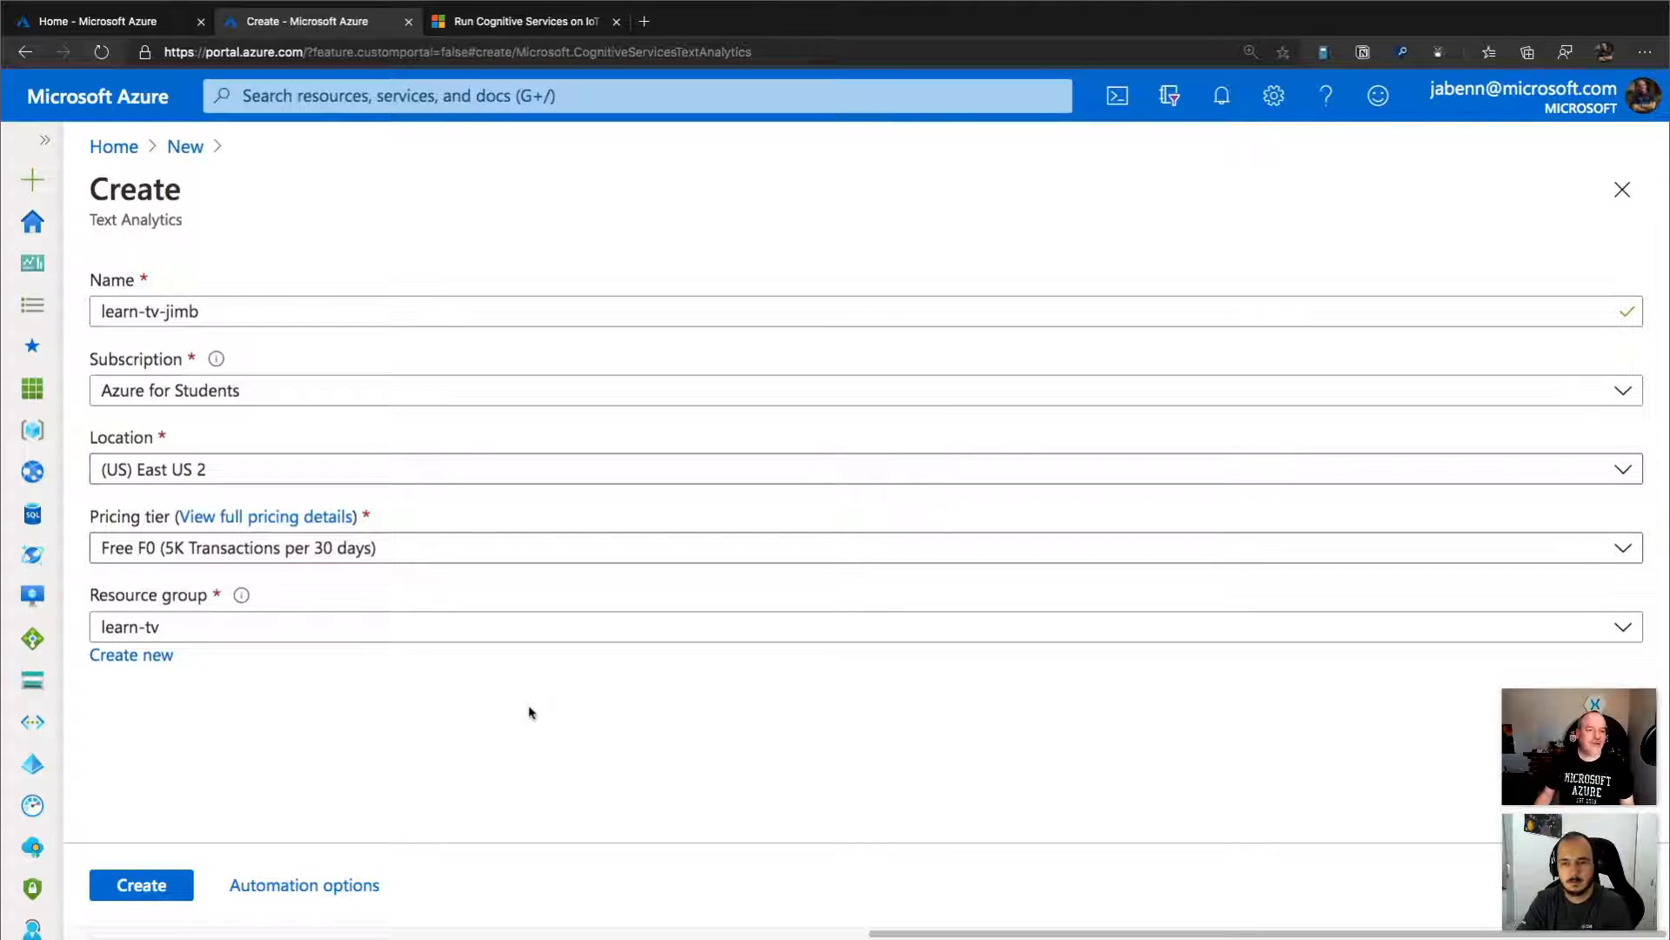
Create the Text Analytics resource and open its Keys and Endpoint page once it is deployed.
left_click(152, 885)
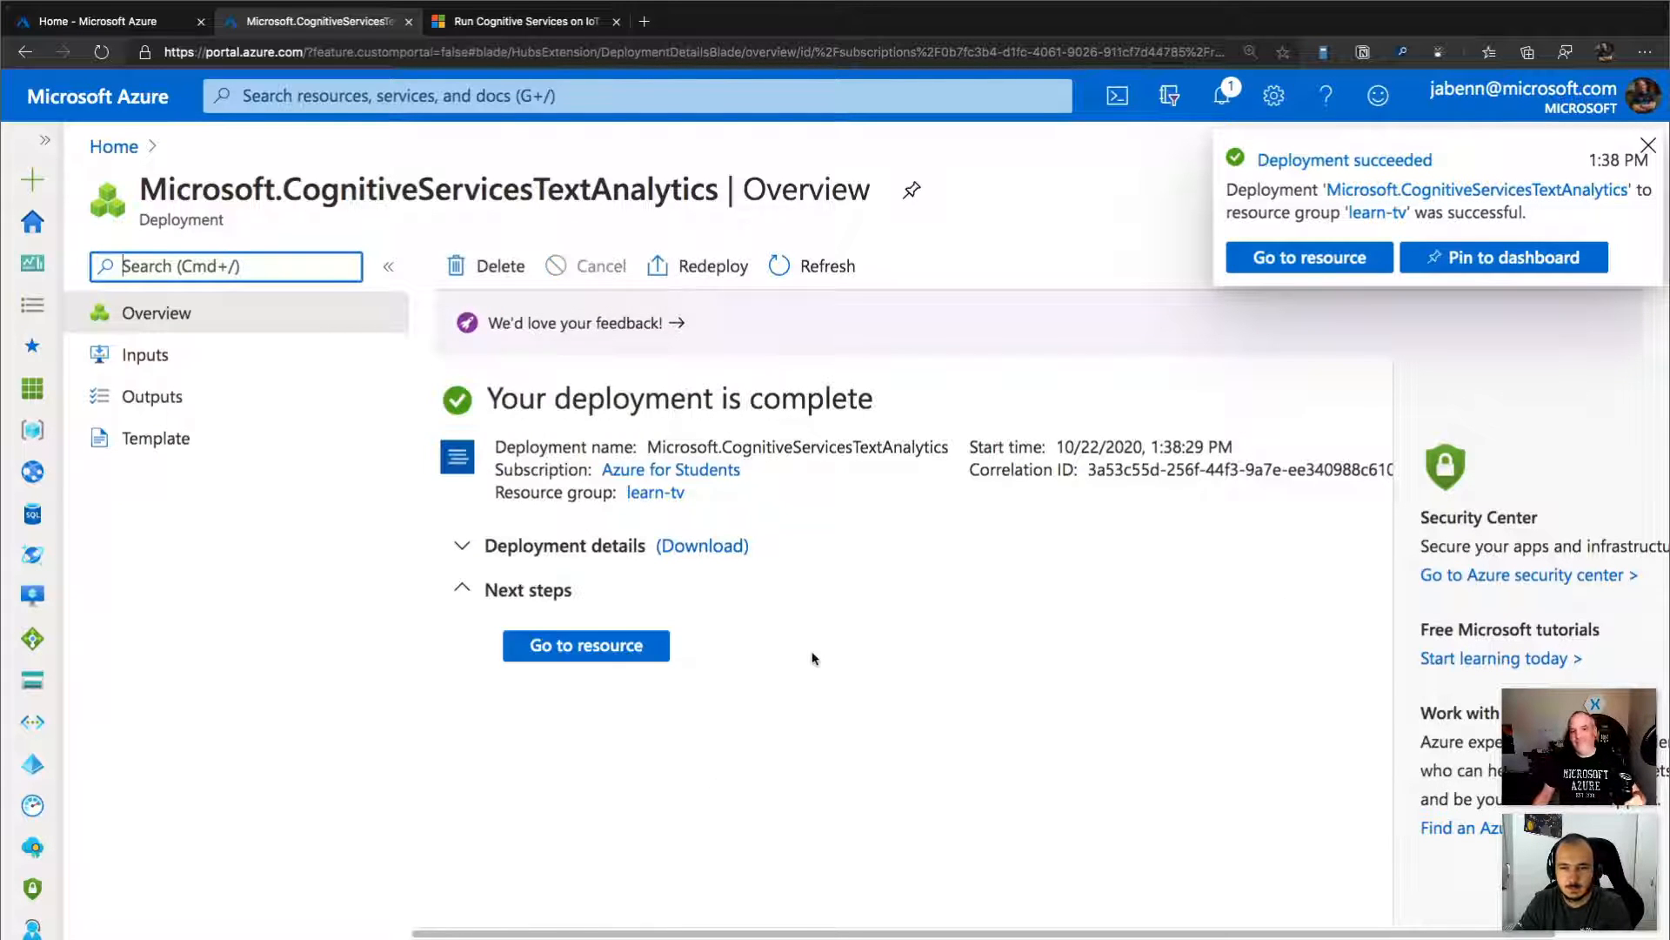
left_click(616, 653)
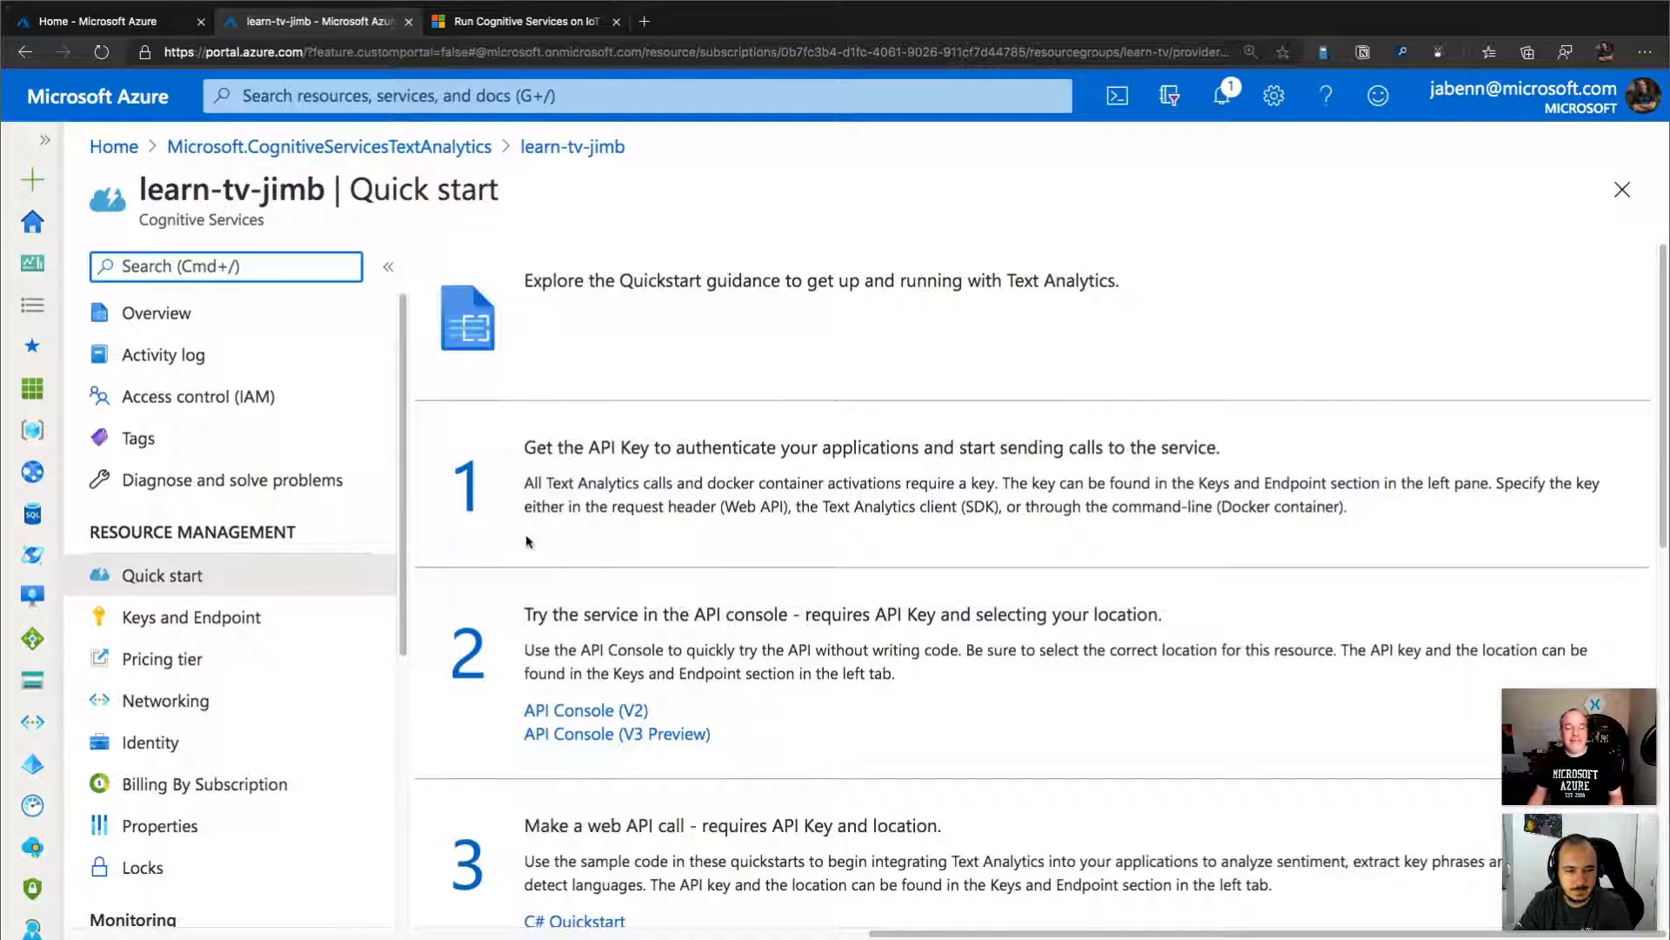
left_click(247, 627)
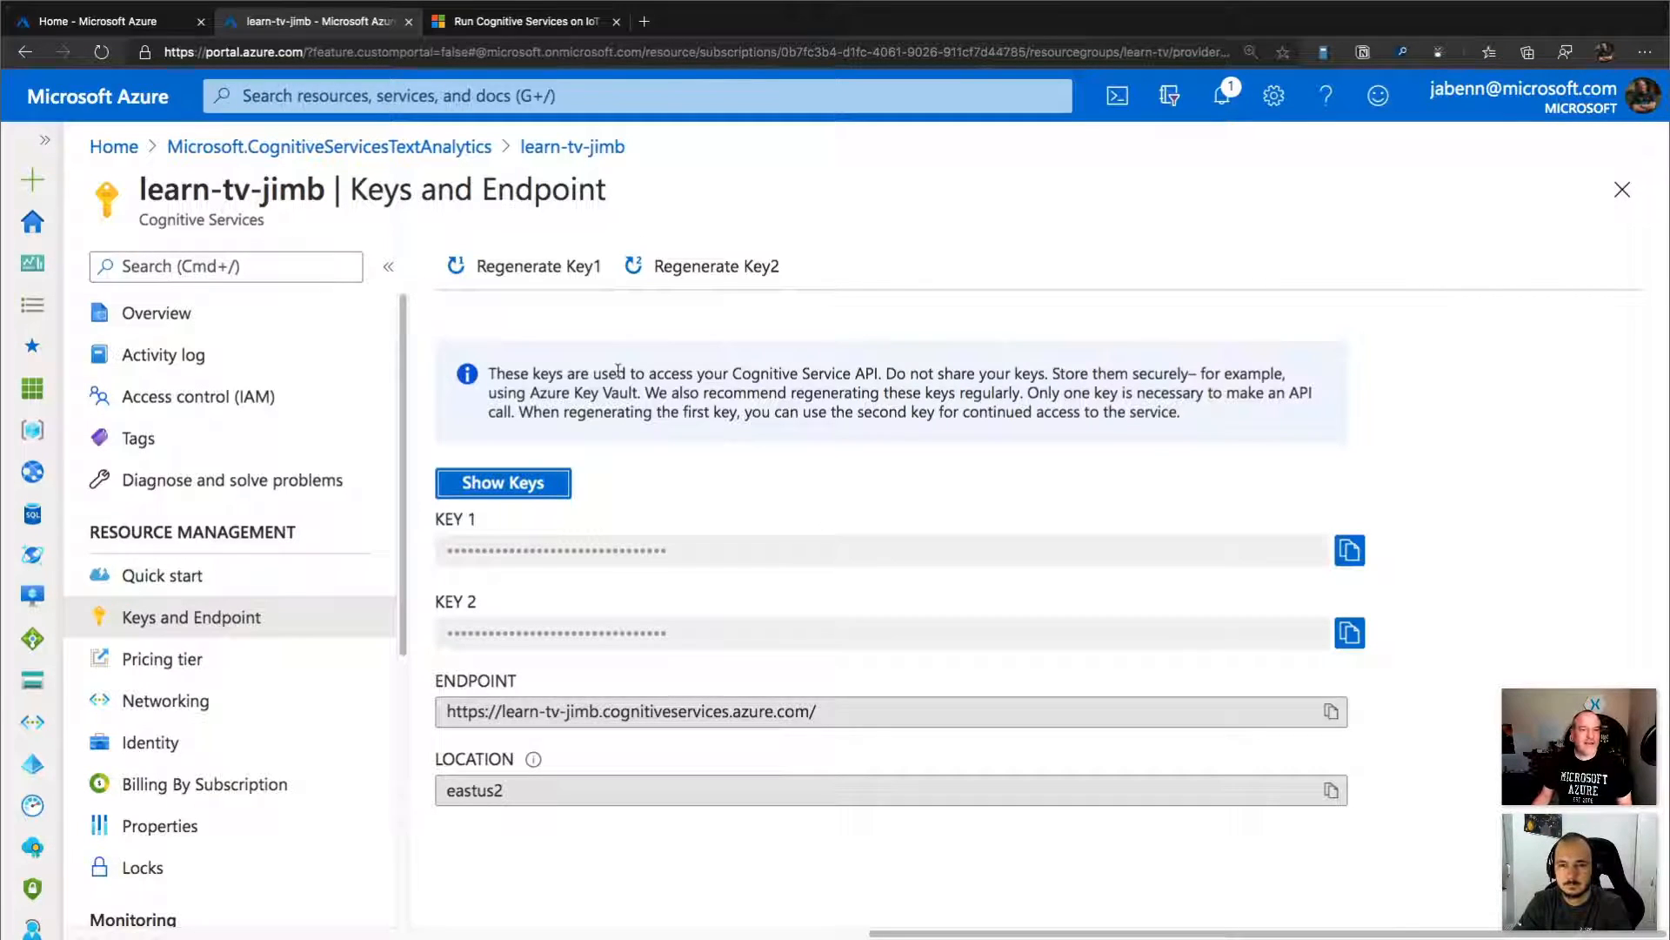
In the other portal tab, search the marketplace for "text analytics" and start creating the Edge Module – Language Detection (Text Analytics).
left_click(132, 30)
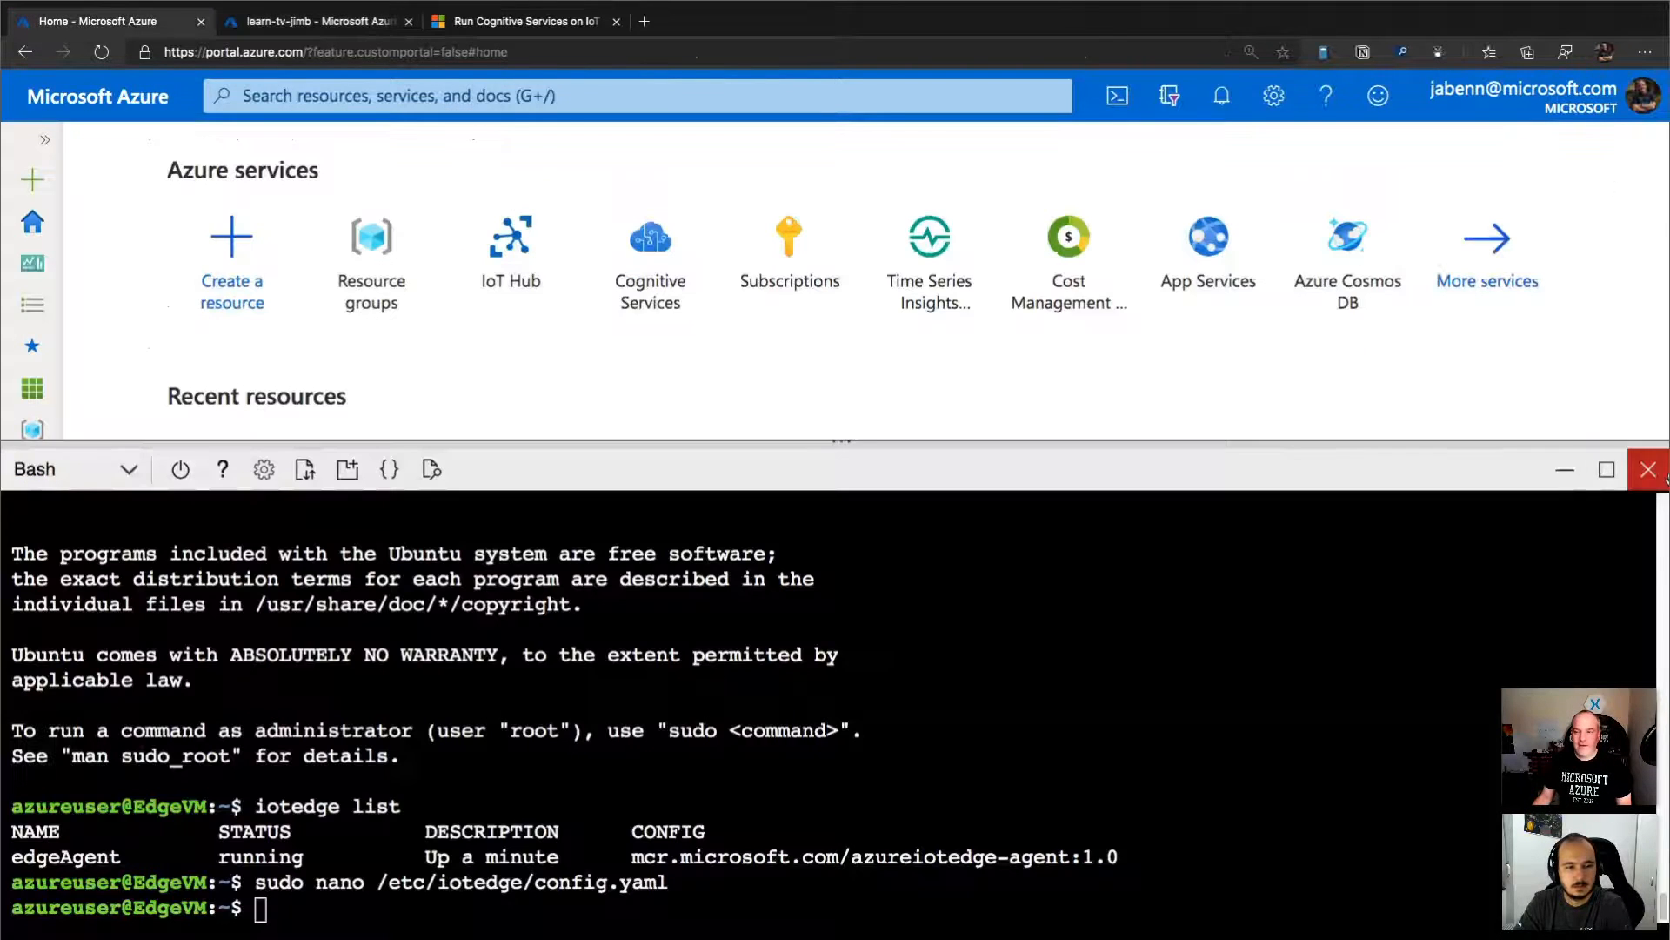
left_click(1565, 470)
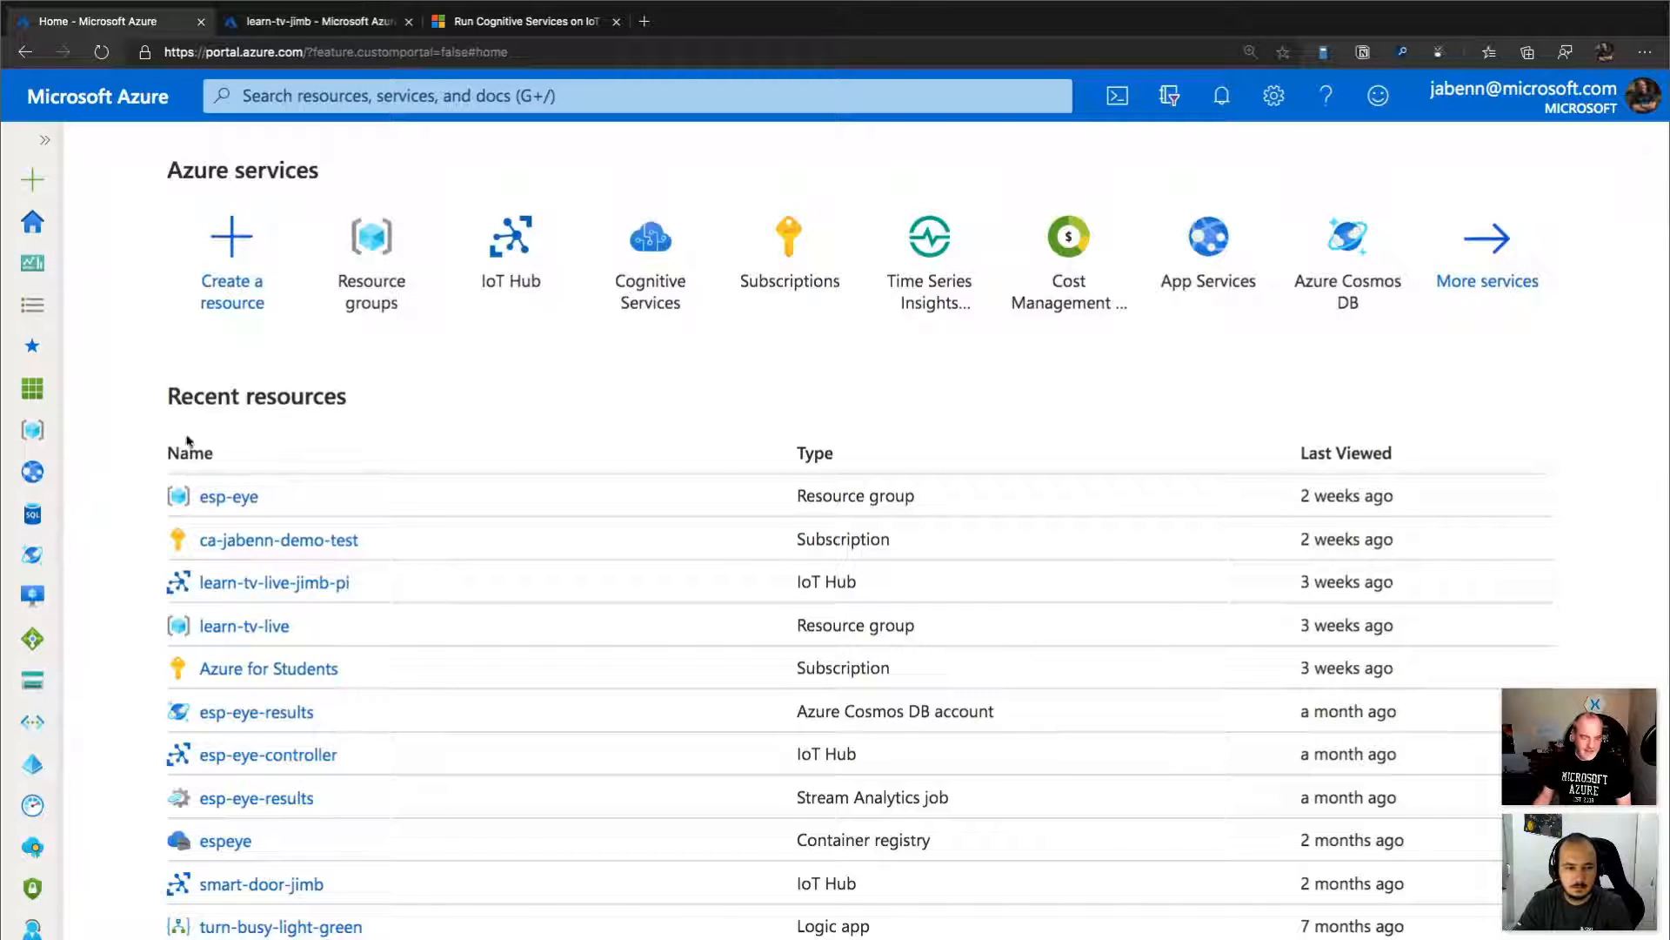
left_click(247, 257)
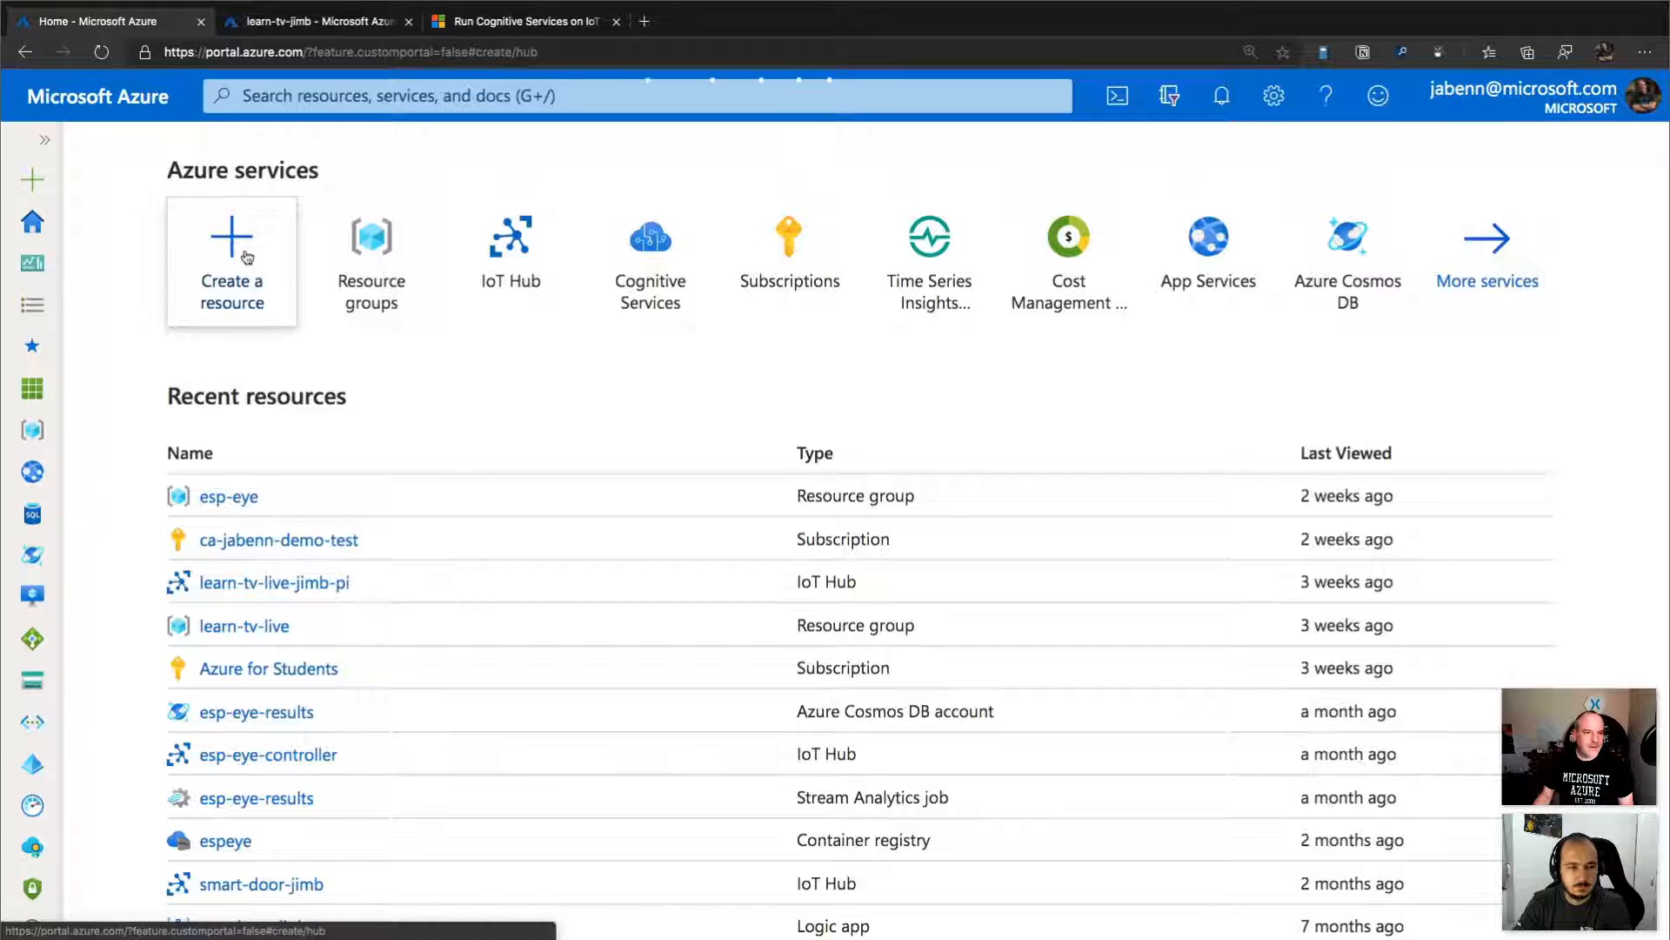
left_click(220, 275)
type("text analytics")
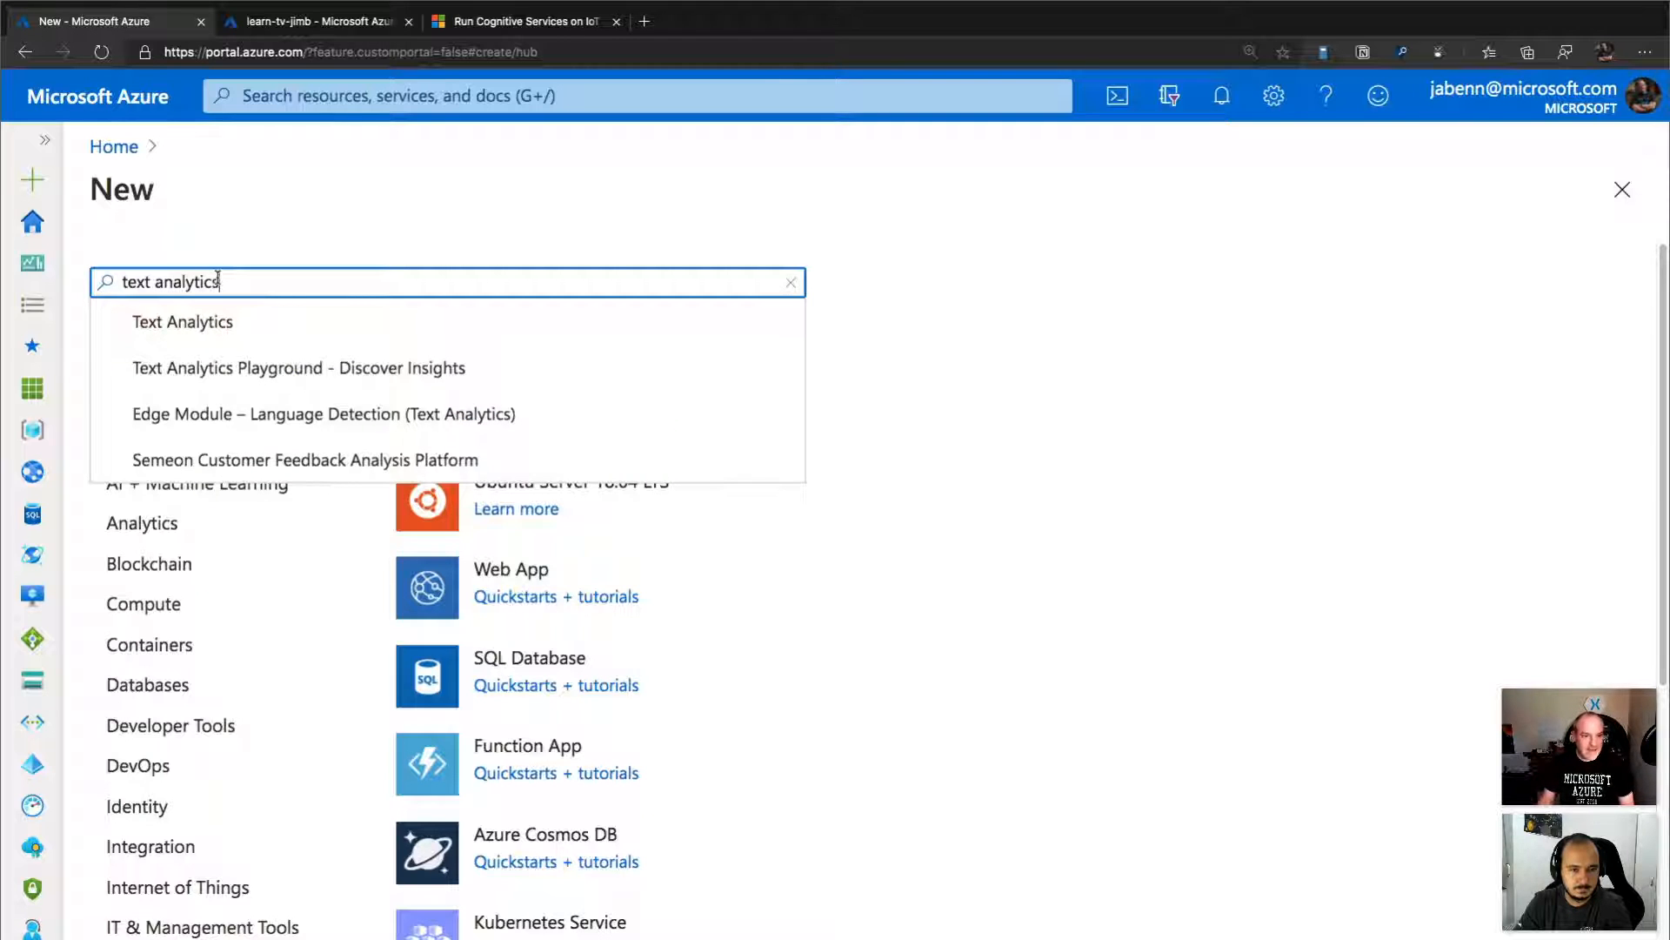
left_click(259, 414)
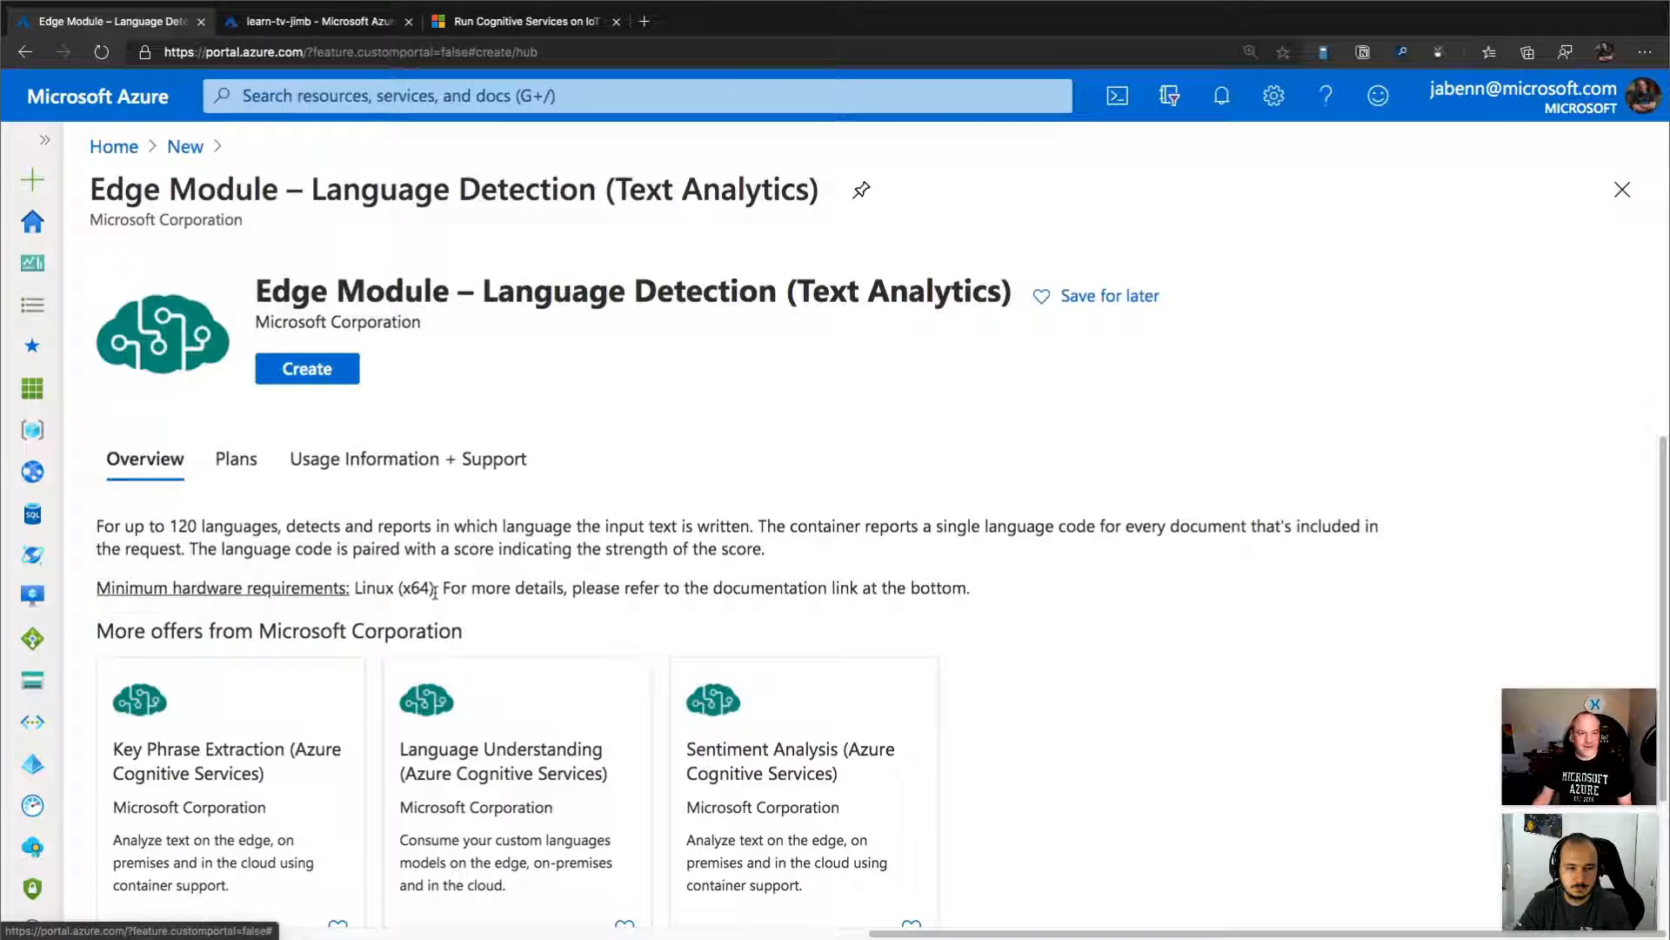
left_click(324, 371)
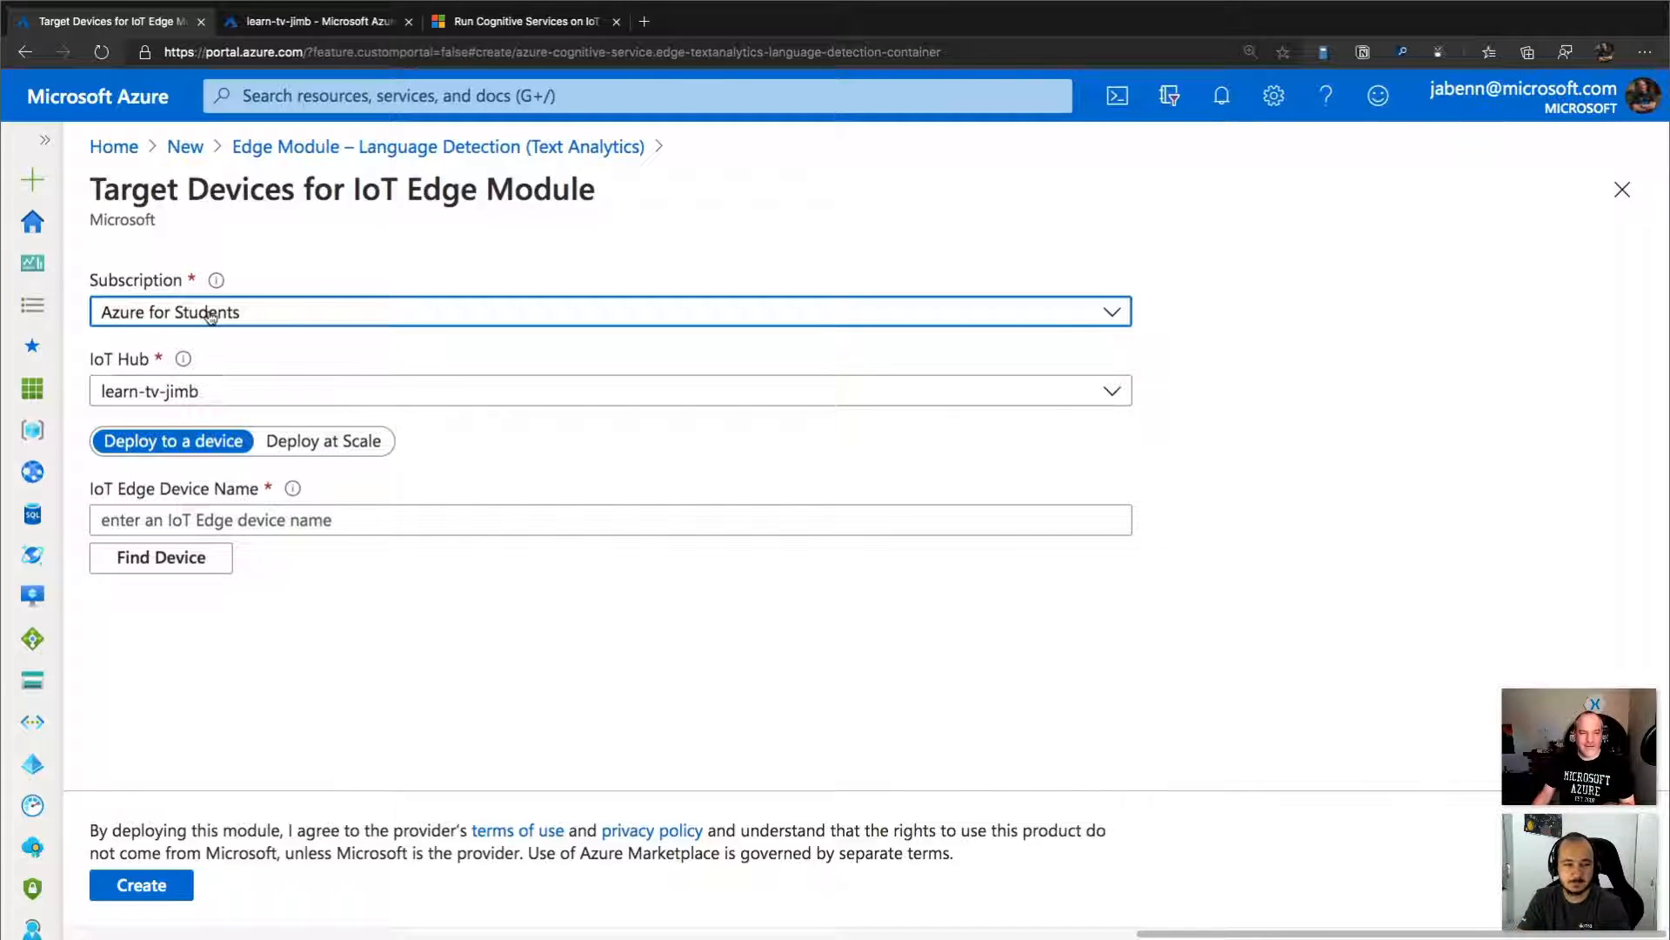
Choose myEdgeDevice as the target IoT Edge device and create the module deployment for it.
left_click(161, 562)
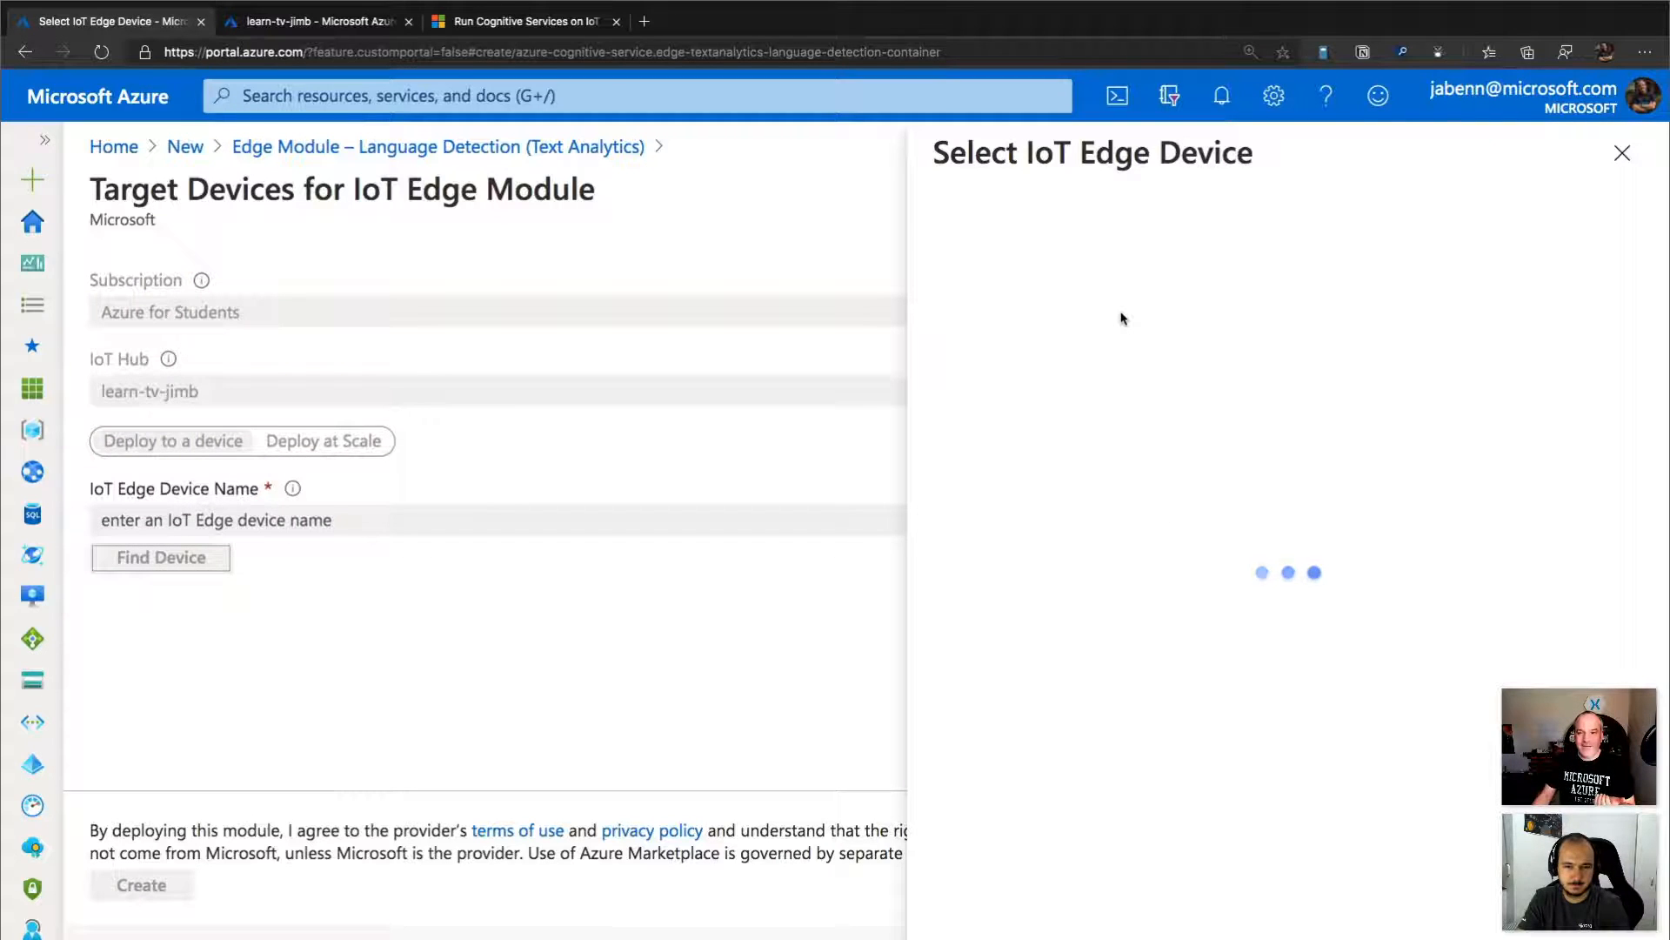
left_click(1058, 300)
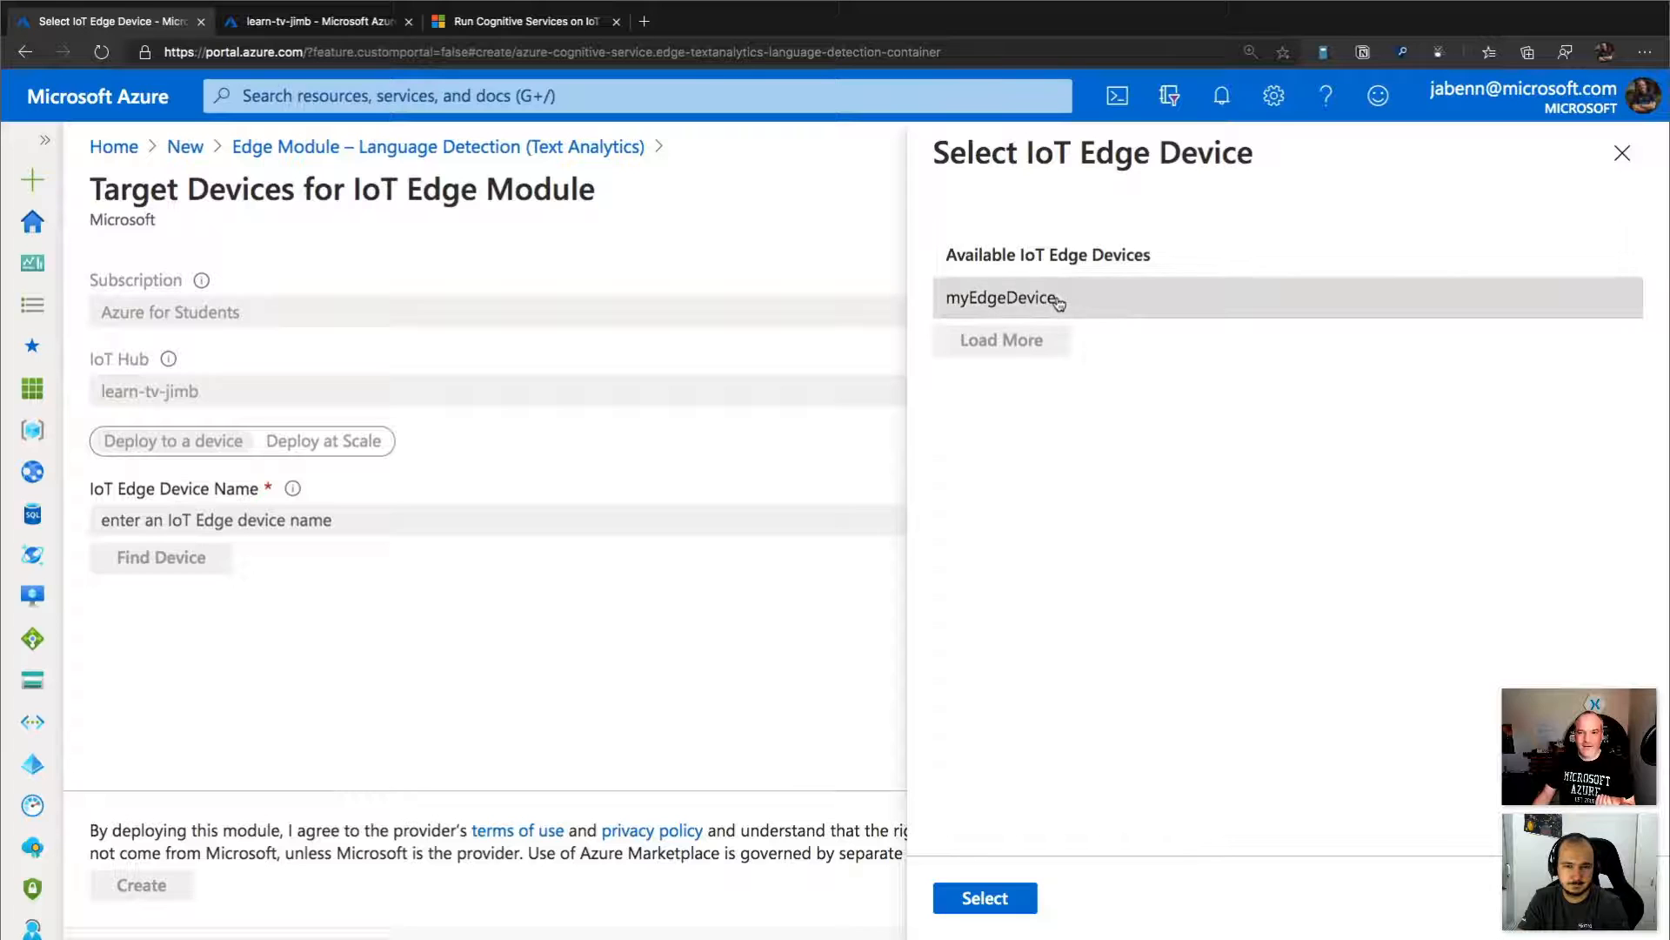
left_click(992, 898)
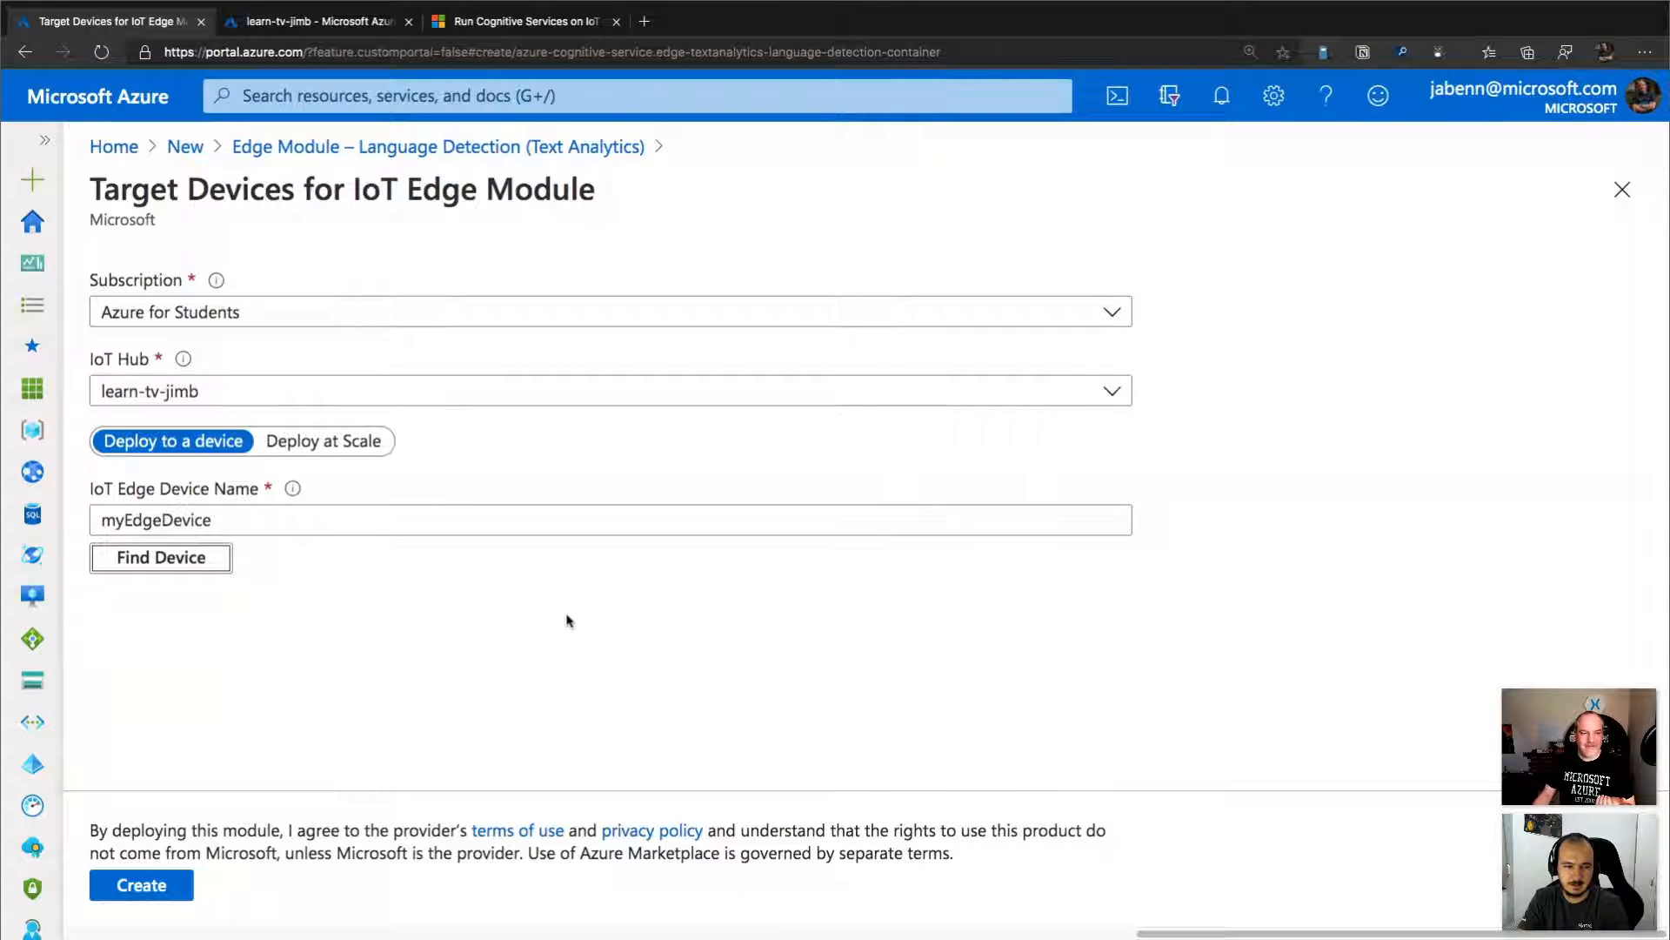
mouse_move(290, 491)
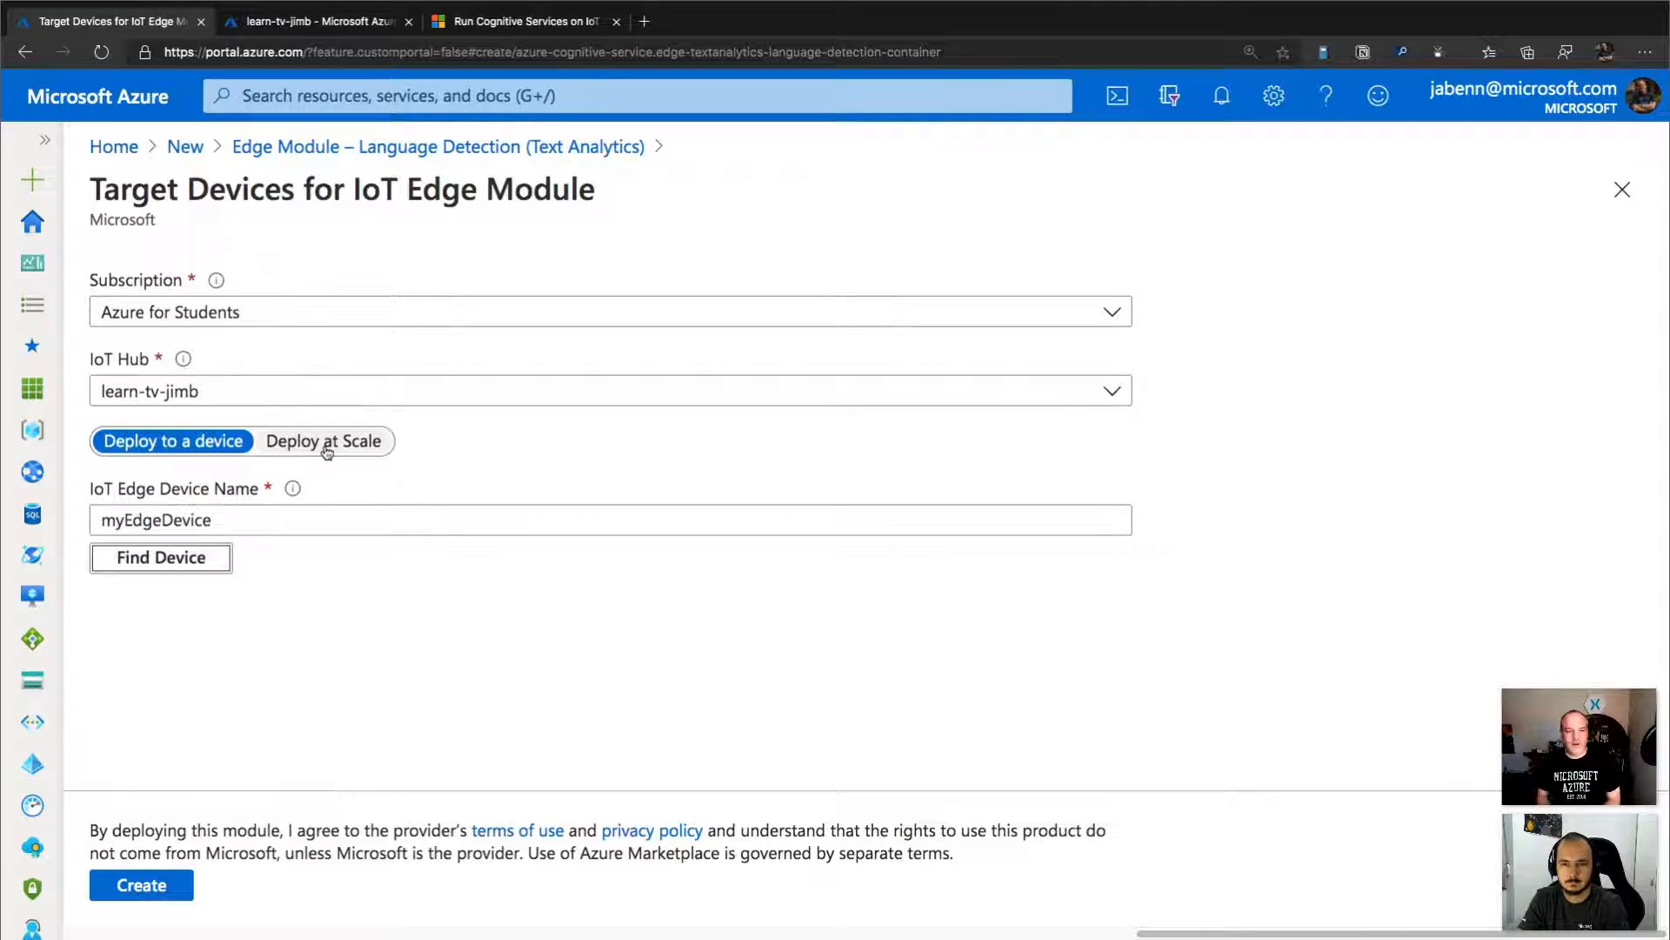
left_click(139, 885)
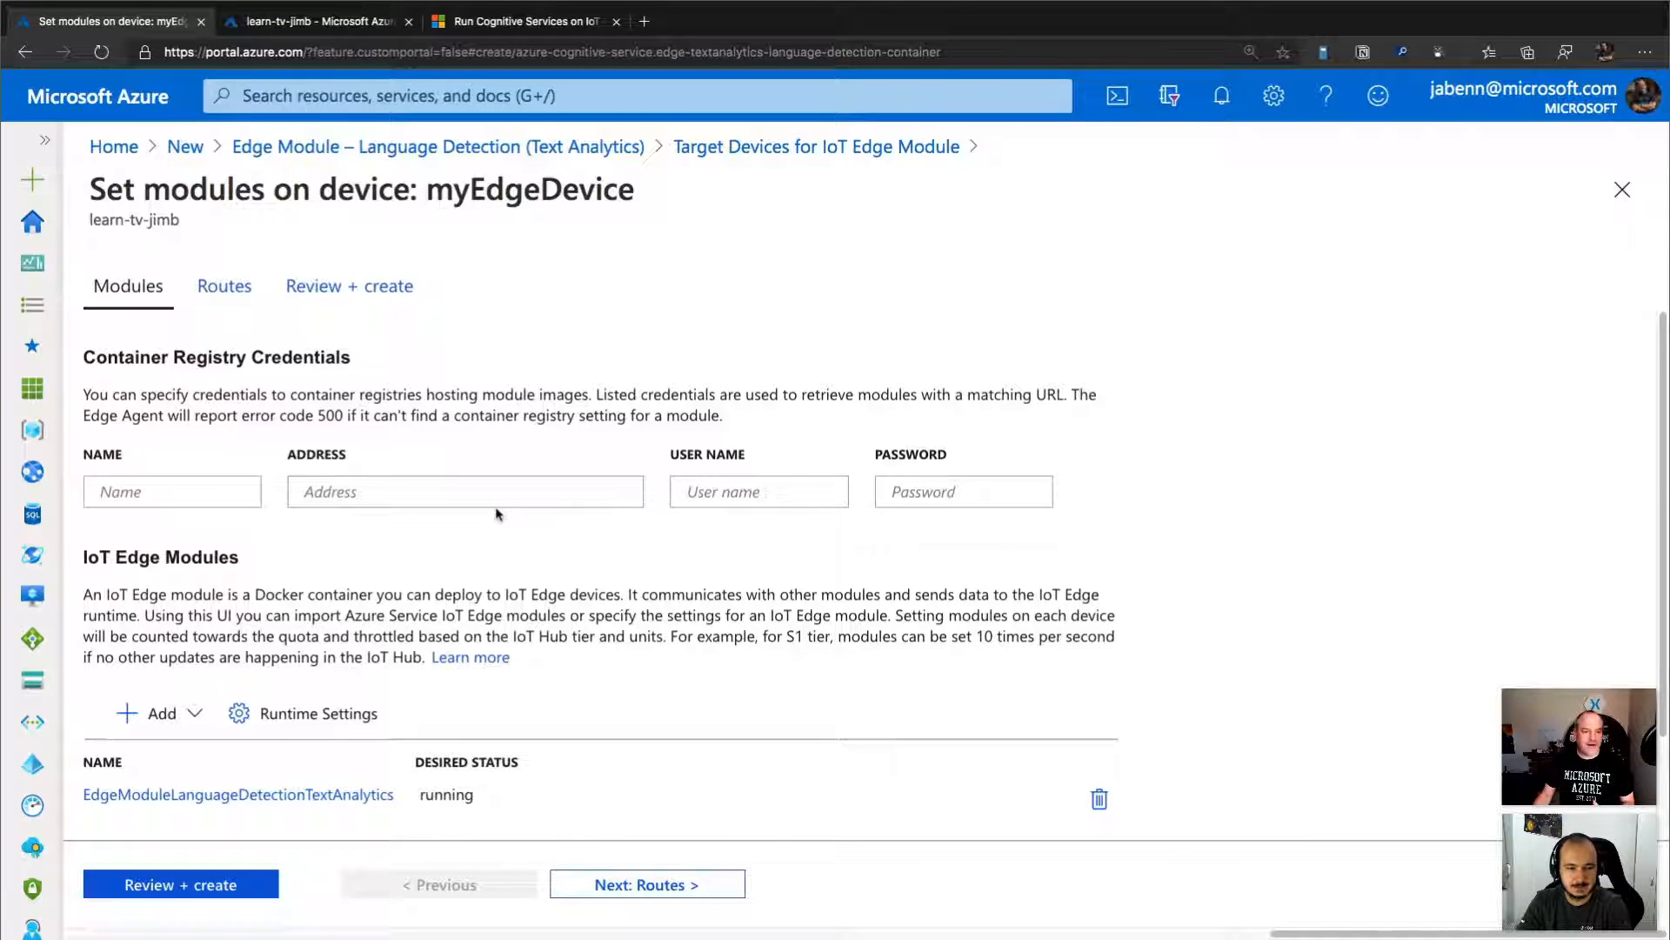
Open the environment variables of the EdgeModuleLanguageDetectionTextAnalytics module.
scroll(498, 514, "down", 2)
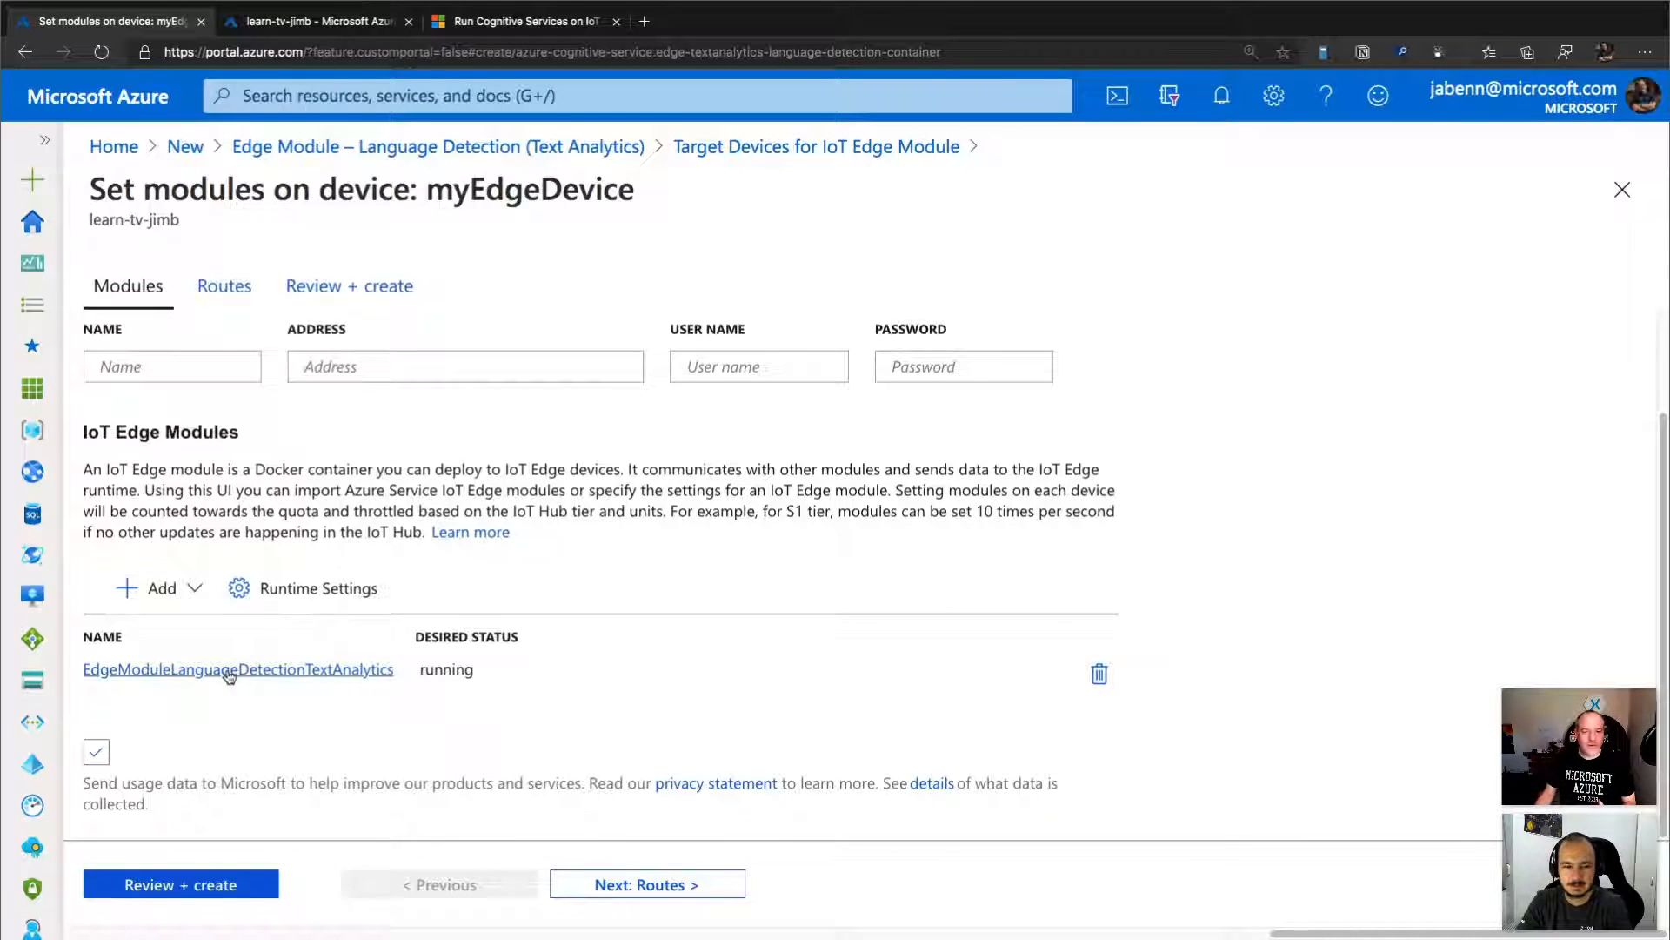
left_click(286, 671)
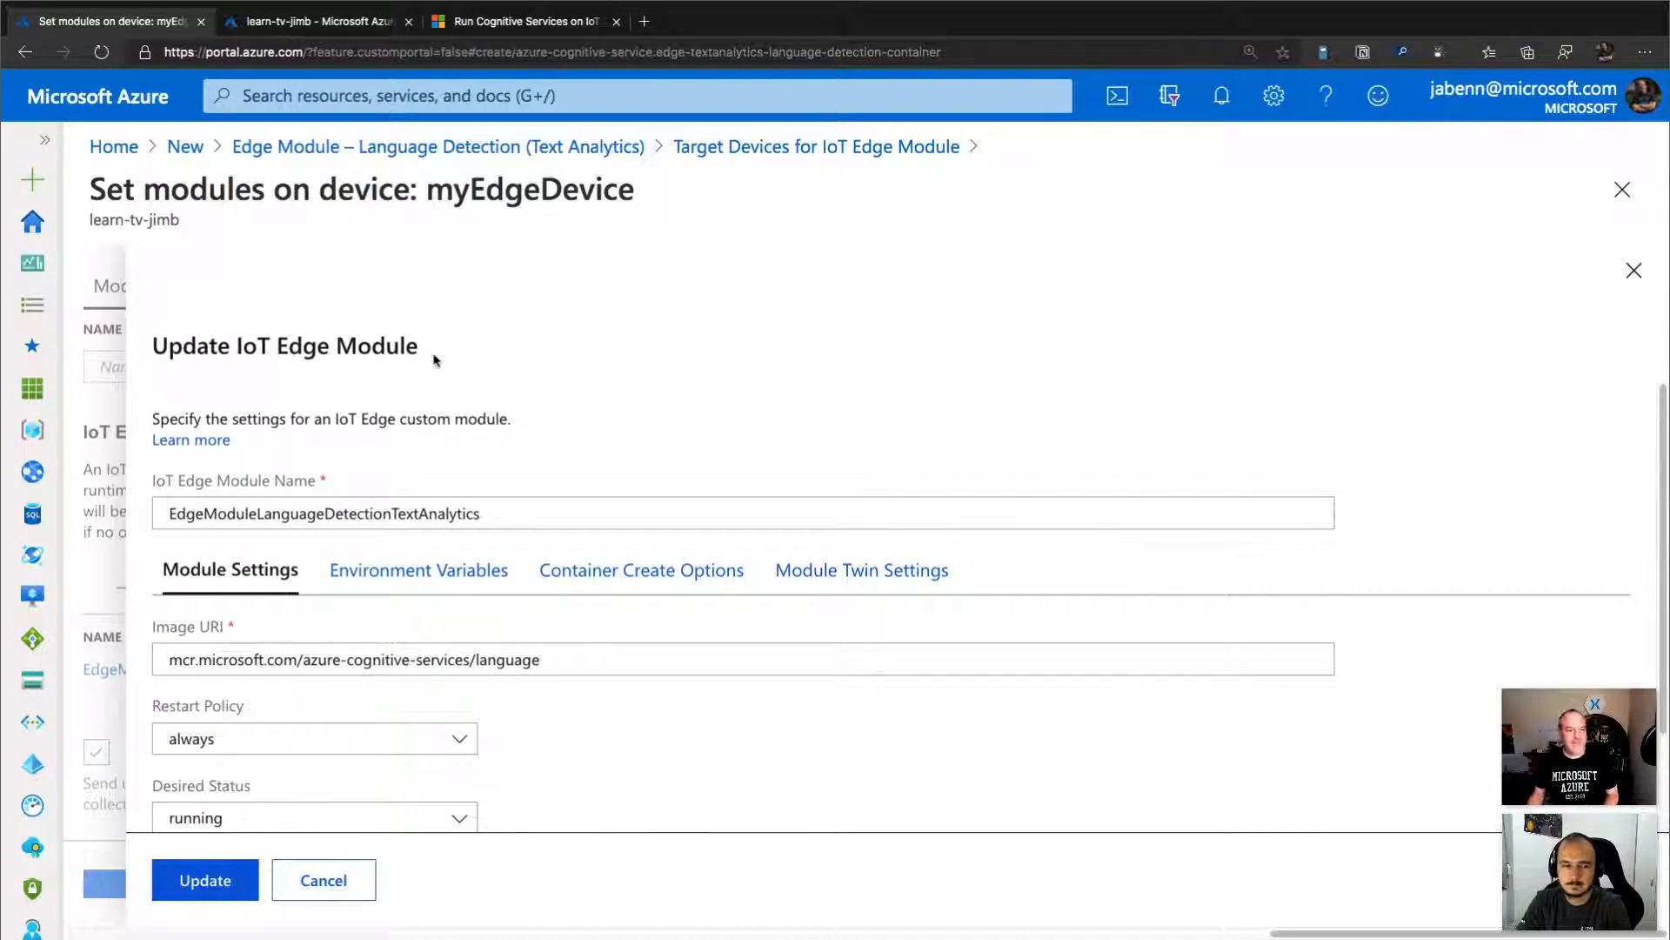
left_click(398, 580)
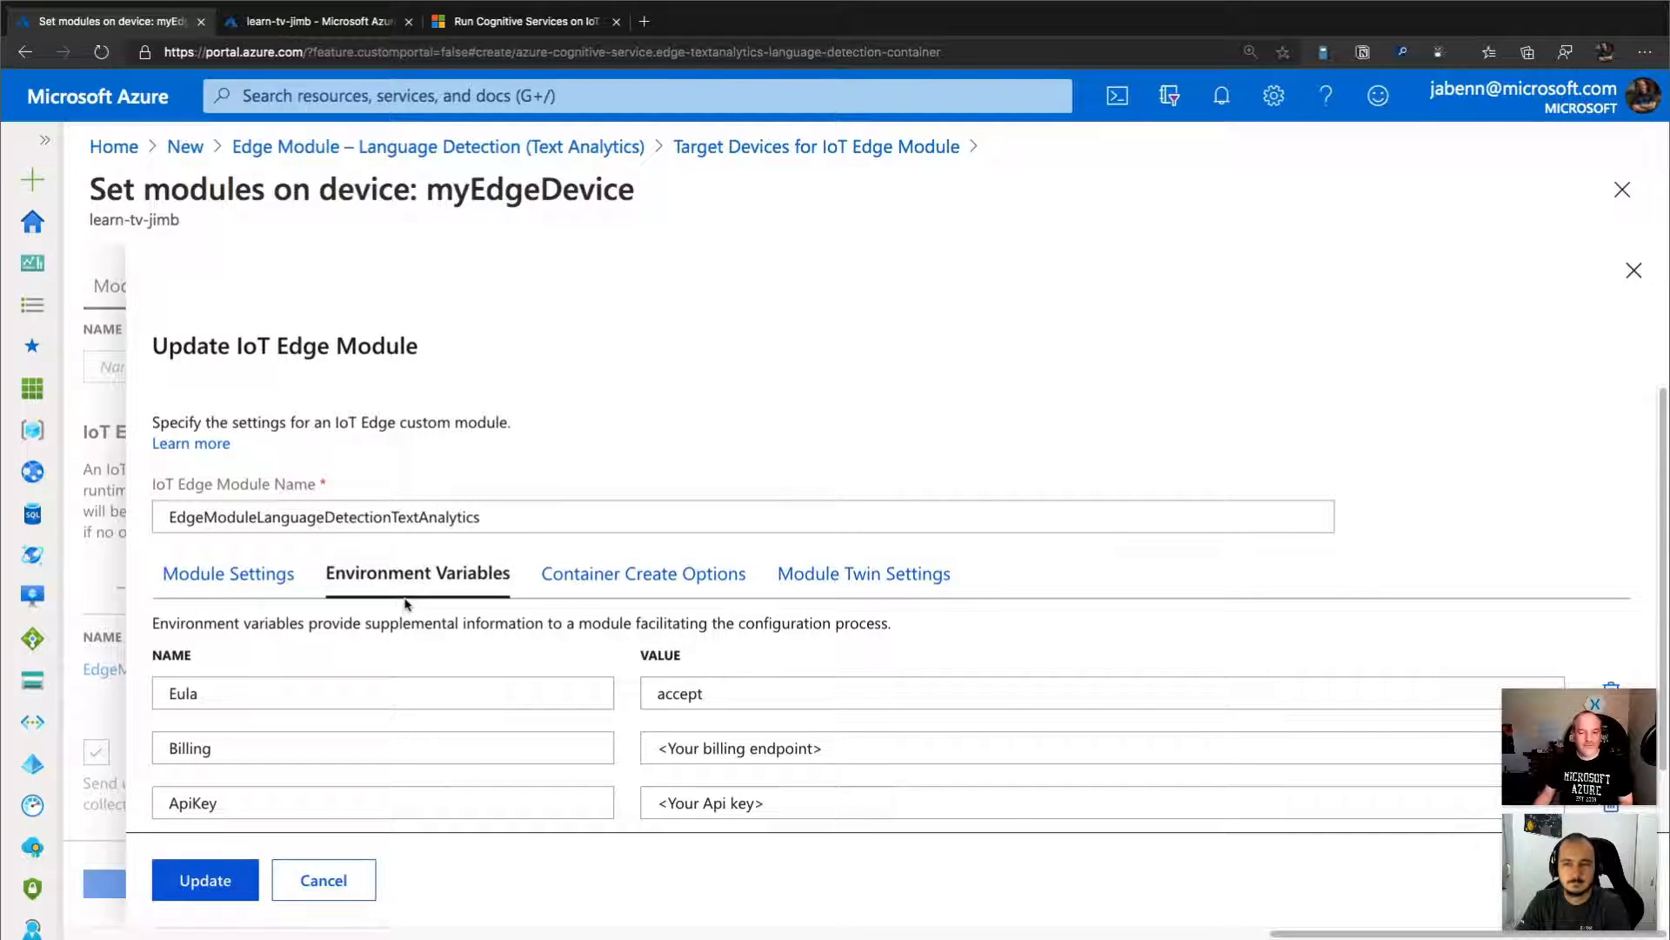
scroll(636, 658, "down", 1)
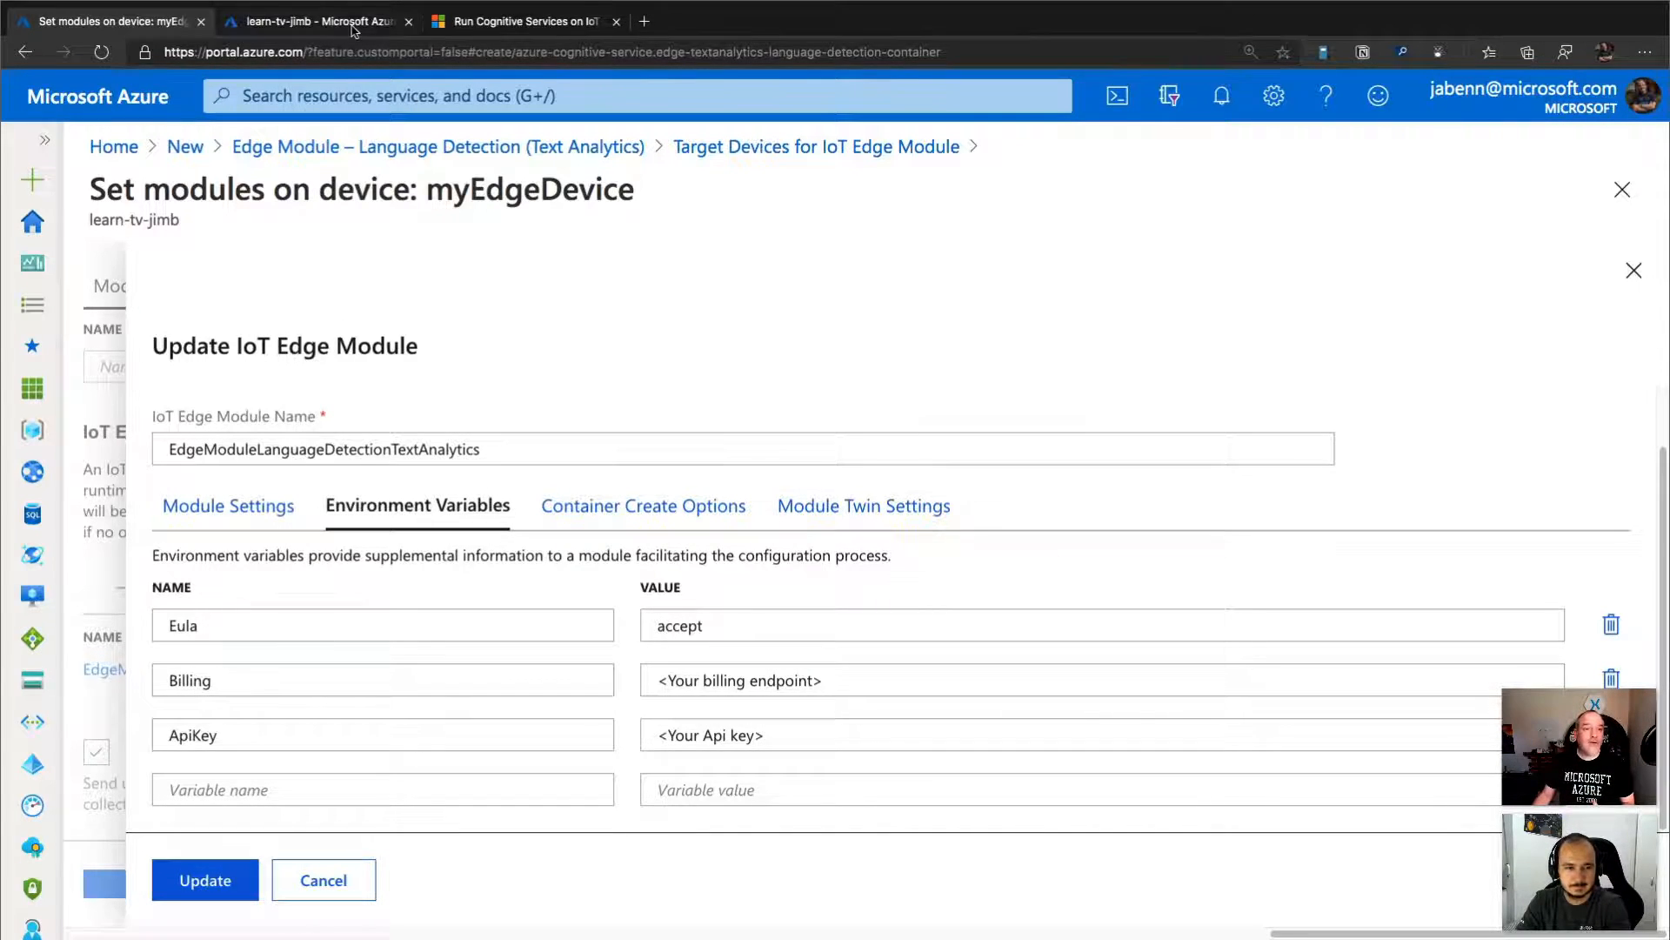
left_click(313, 21)
left_click(1331, 711)
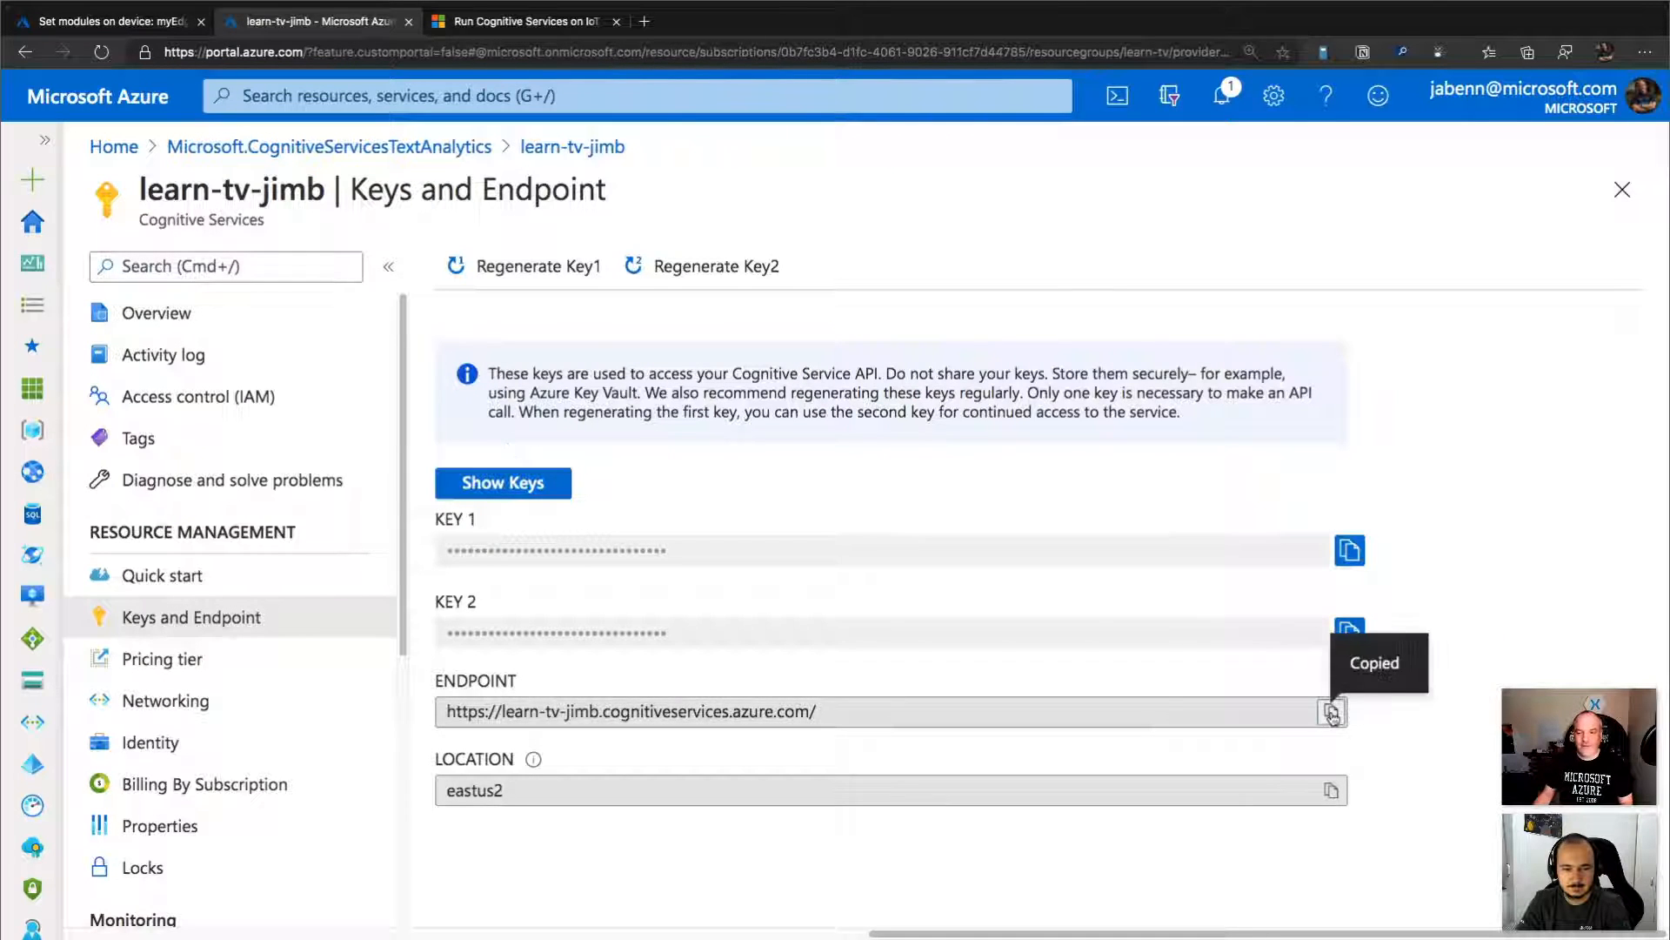
left_click(137, 31)
left_click_drag(914, 730, 577, 731)
left_click(758, 679)
key("super+a")
key("BackSpace")
key("super+v")
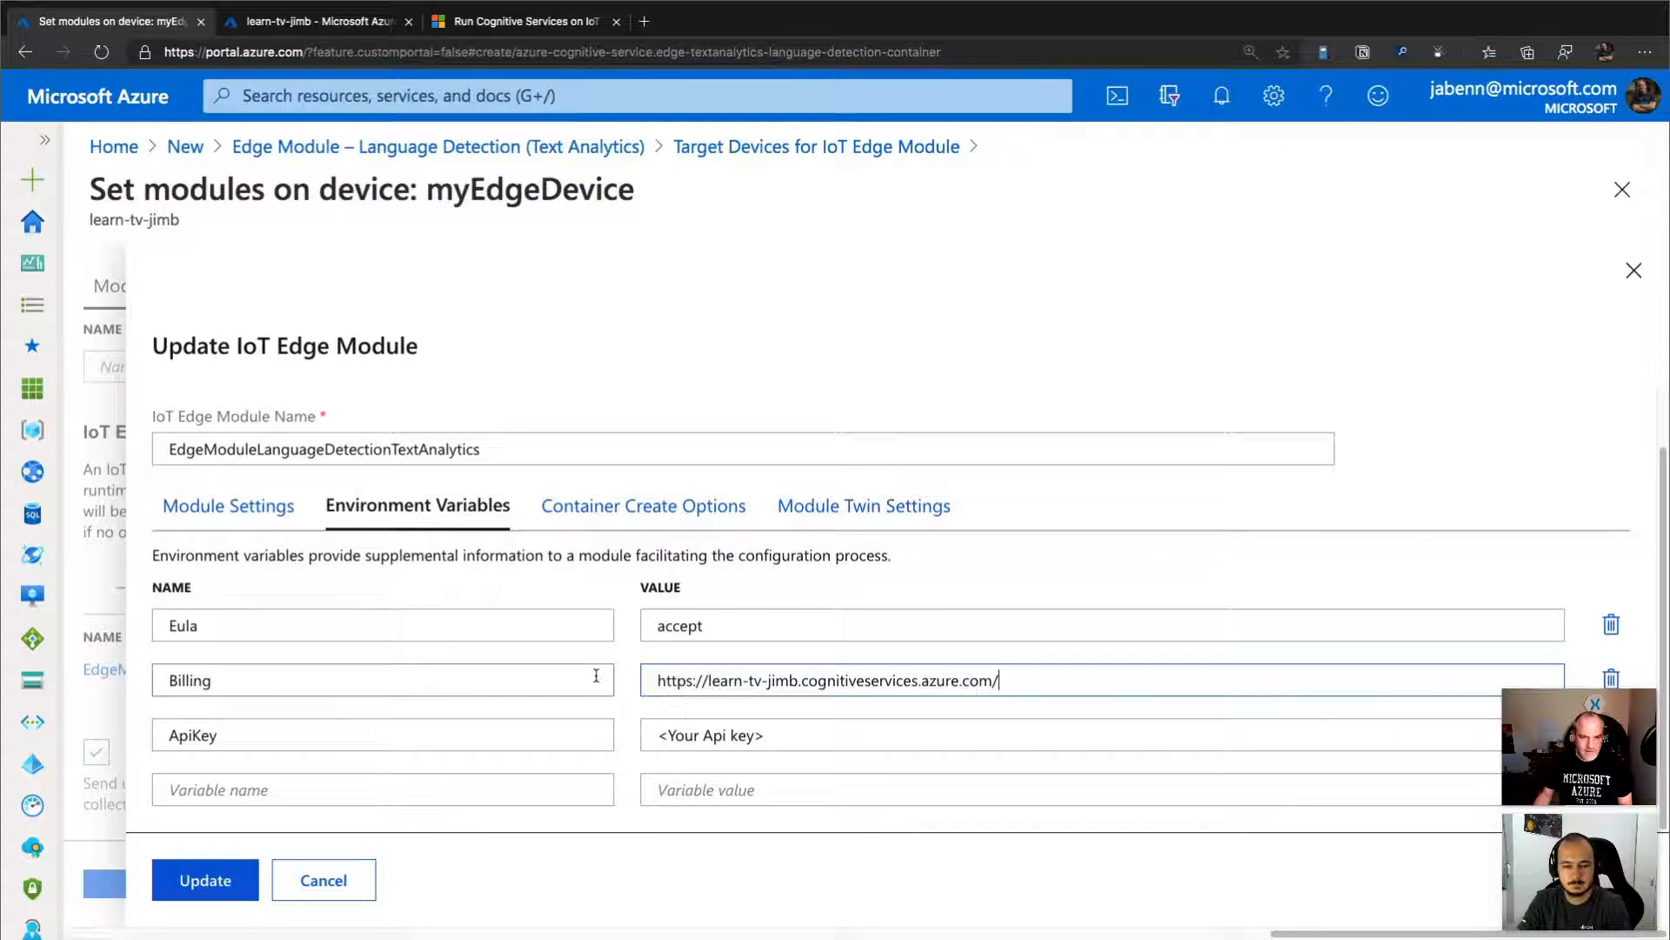
Copy the Text Analytics resource's Key 1 into the module's ApiKey variable in place of the placeholder.
left_click(348, 21)
left_click(1349, 550)
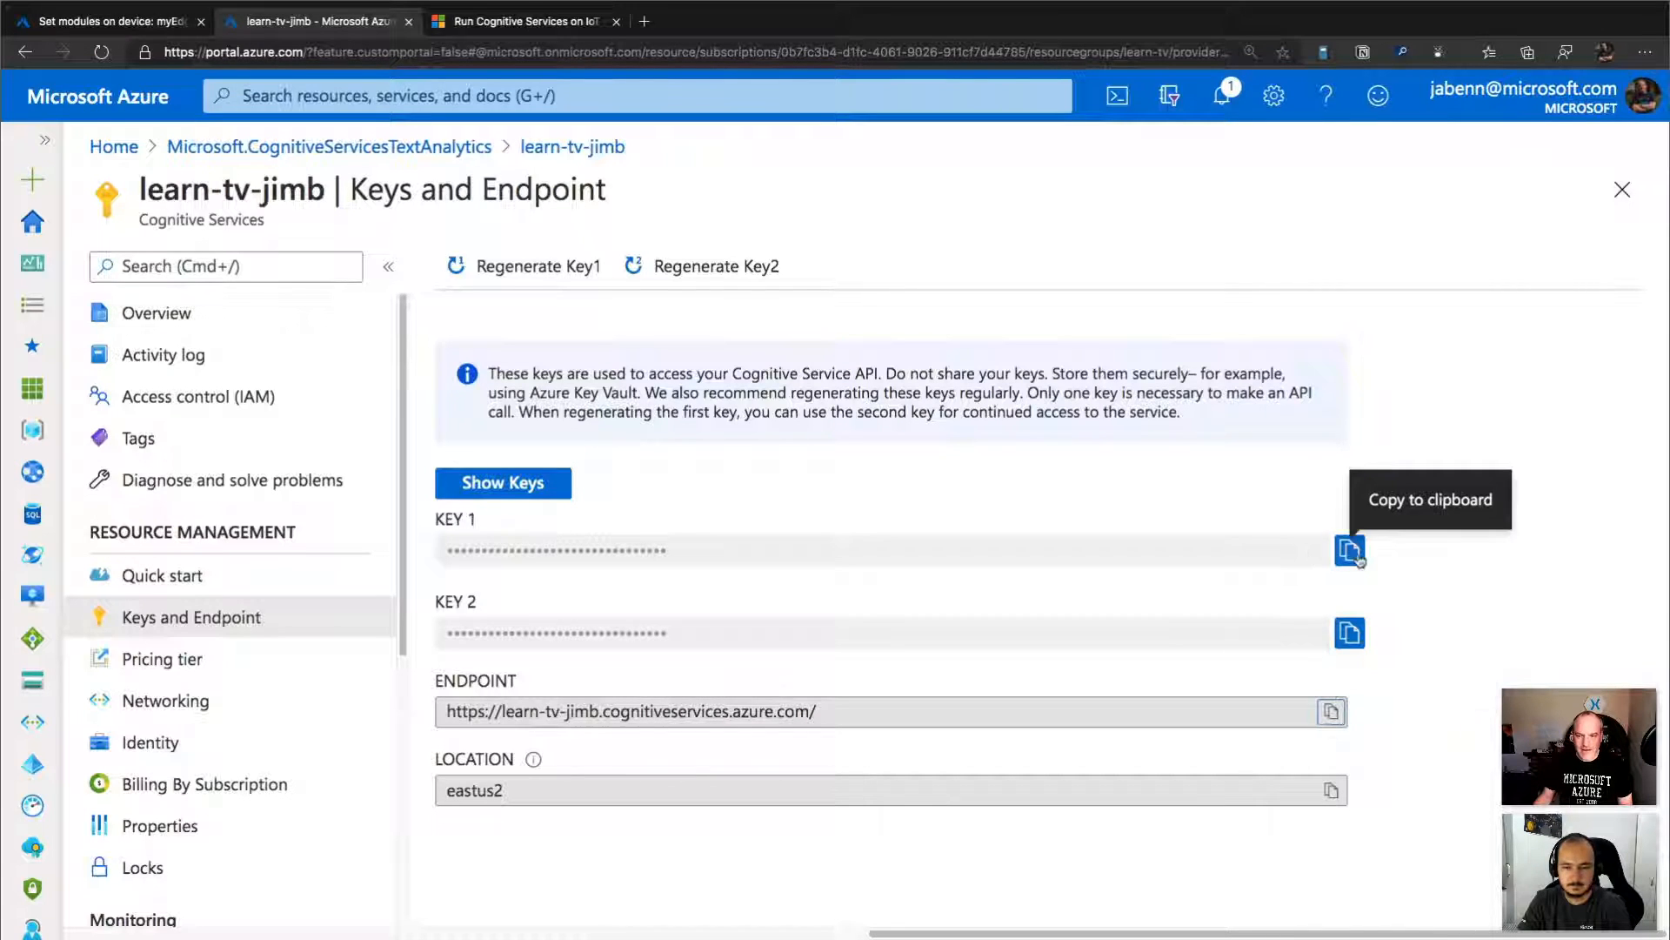
left_click(130, 22)
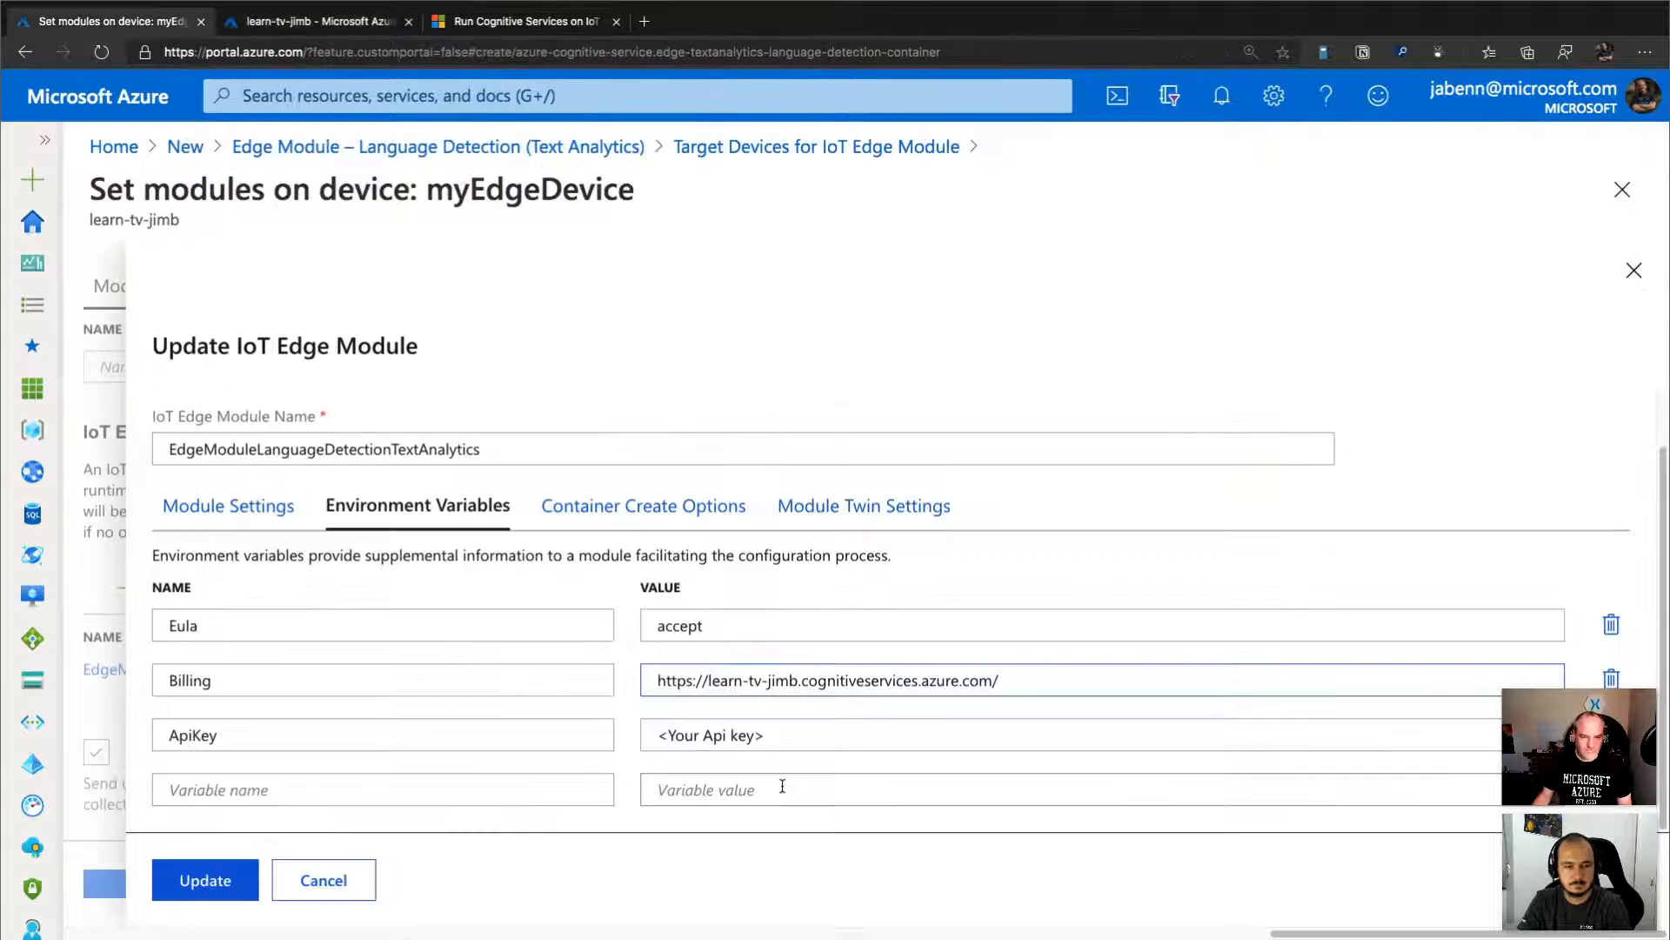
left_click_drag(778, 736, 594, 737)
key("ctrl+v")
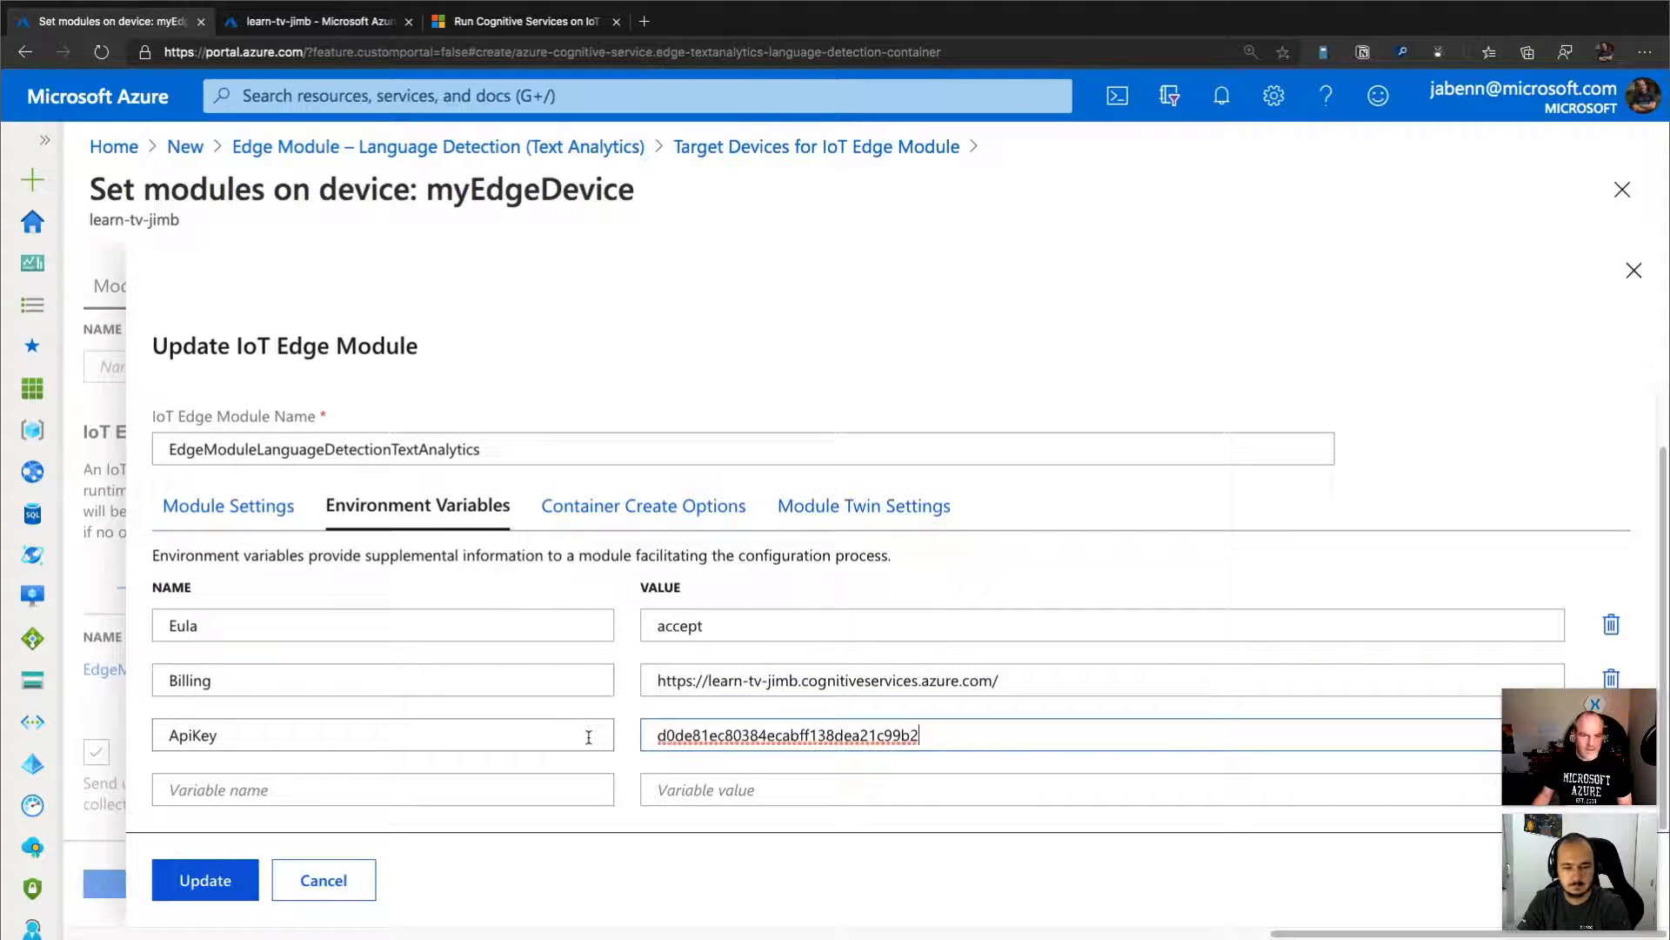
Replace the container create options with JSON that exposes 5000/tcp and binds it to HostPort 5000, and update the module.
left_click(687, 522)
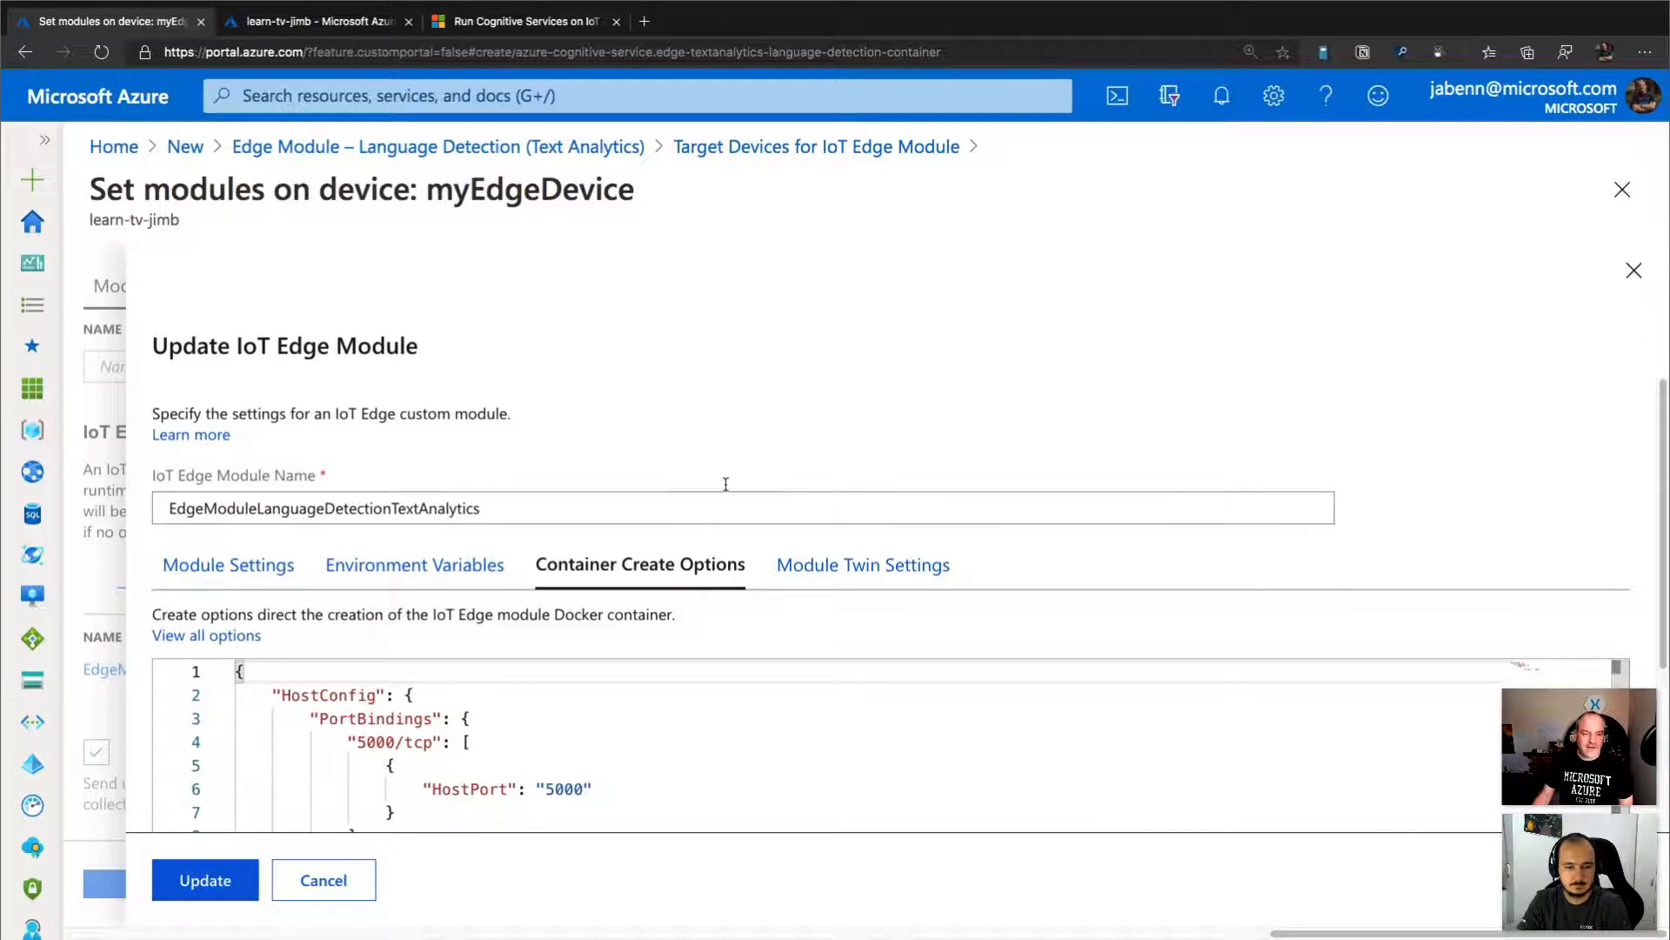
scroll(726, 484, "down", 3)
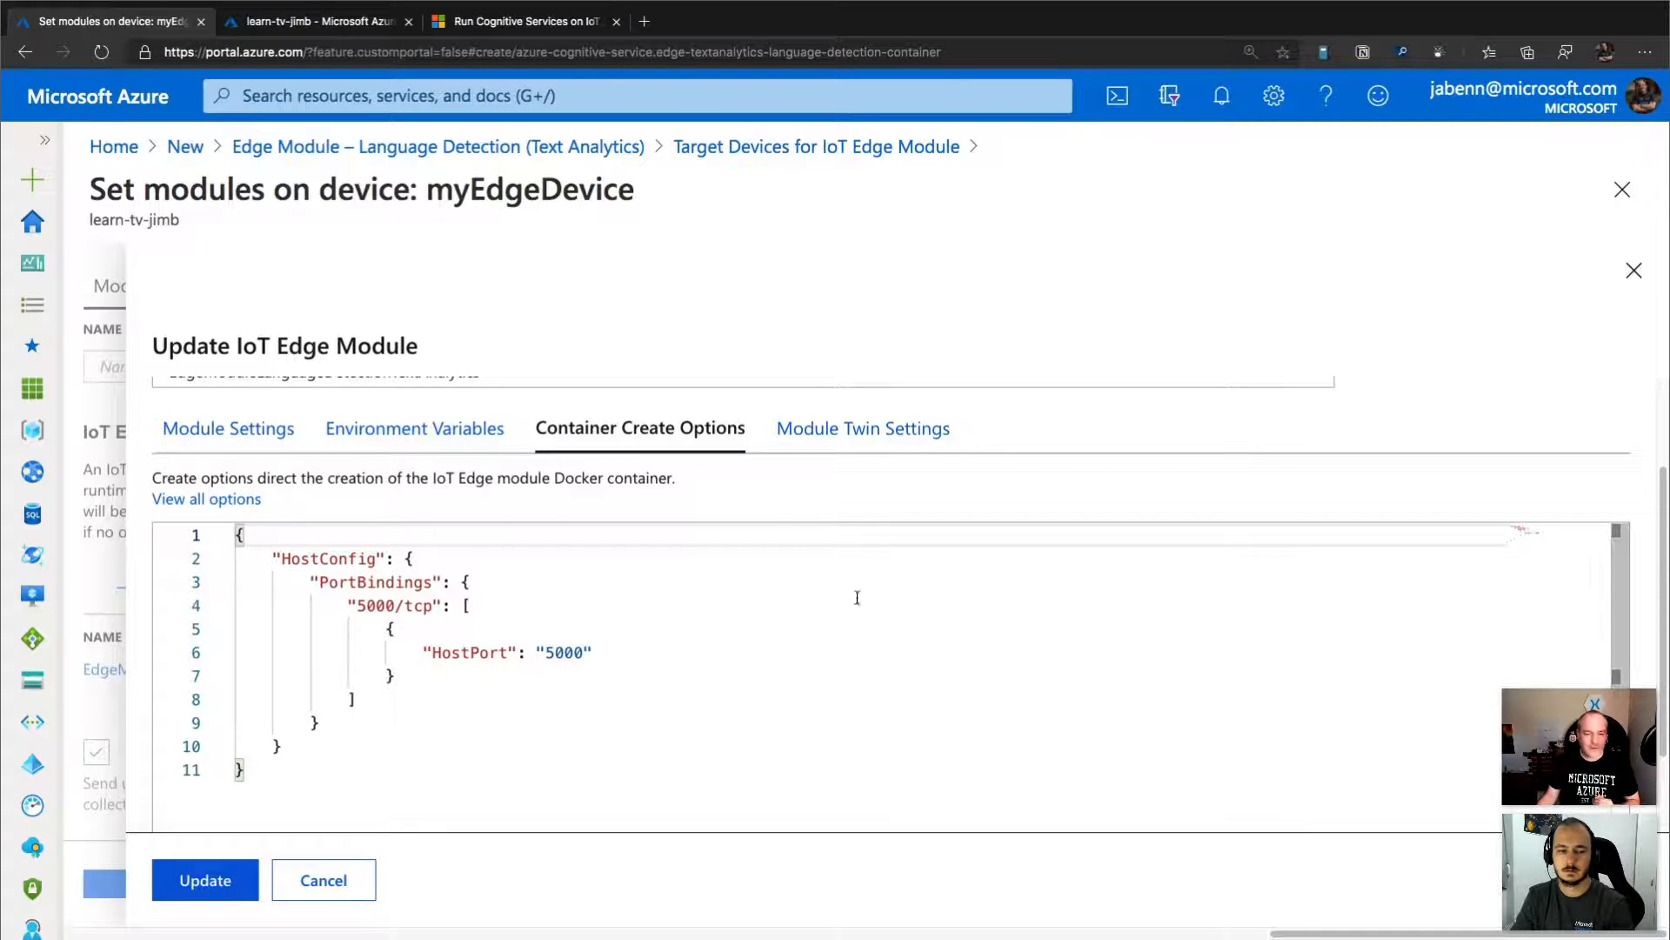
left_click(587, 772)
key("super+a")
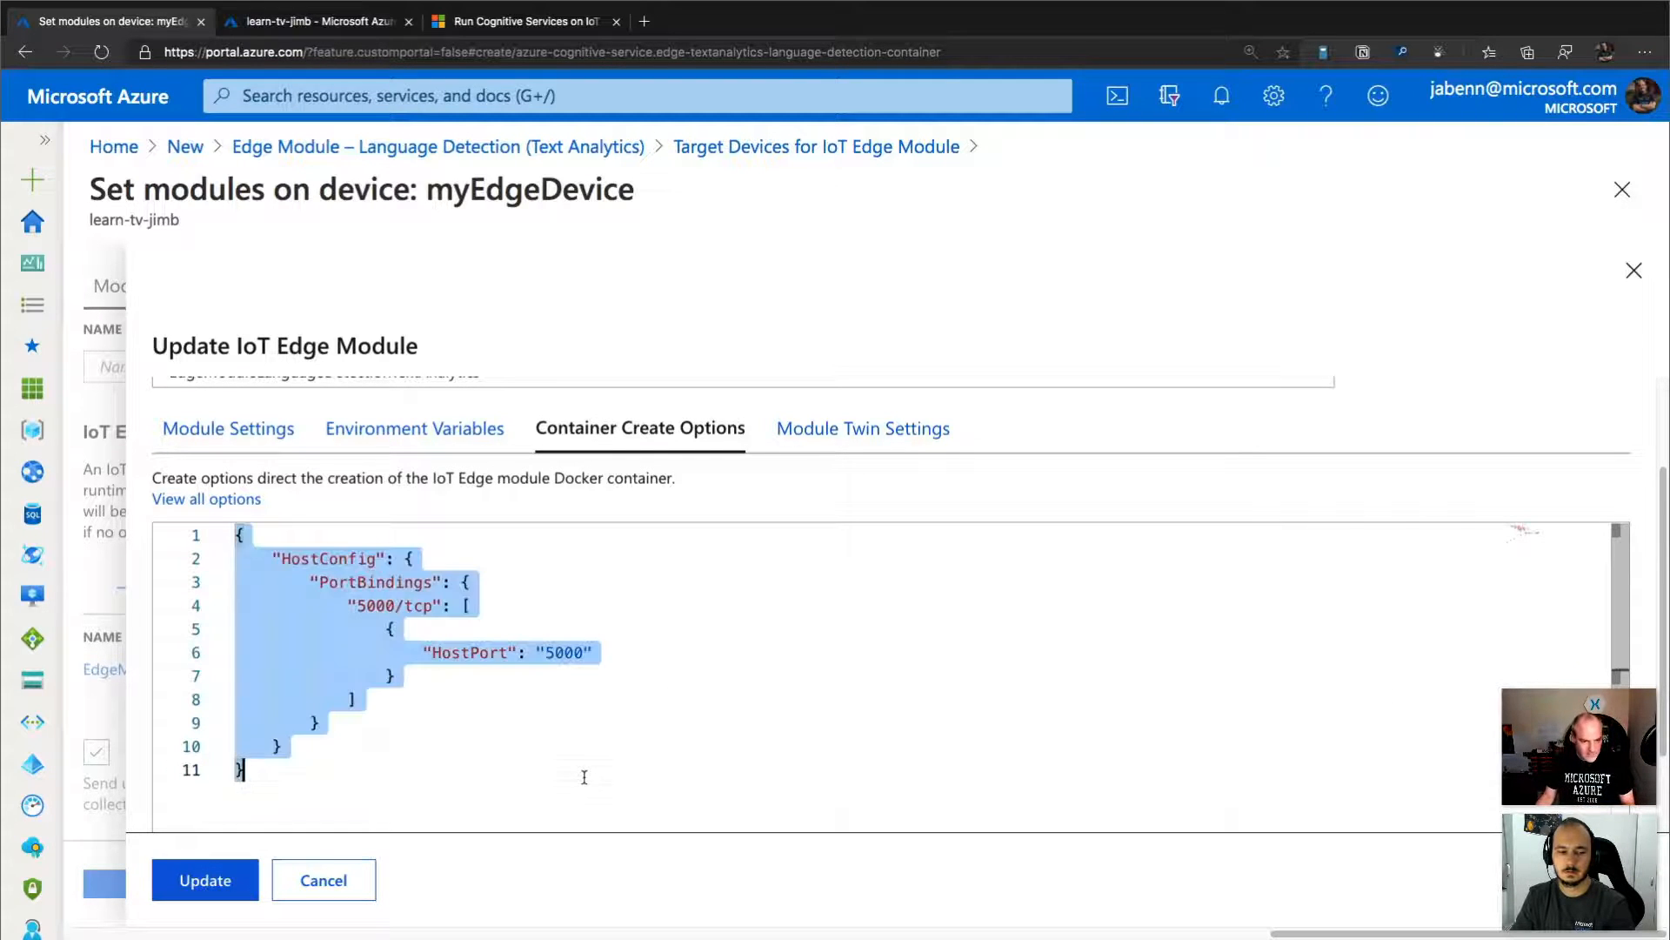
key("super+v")
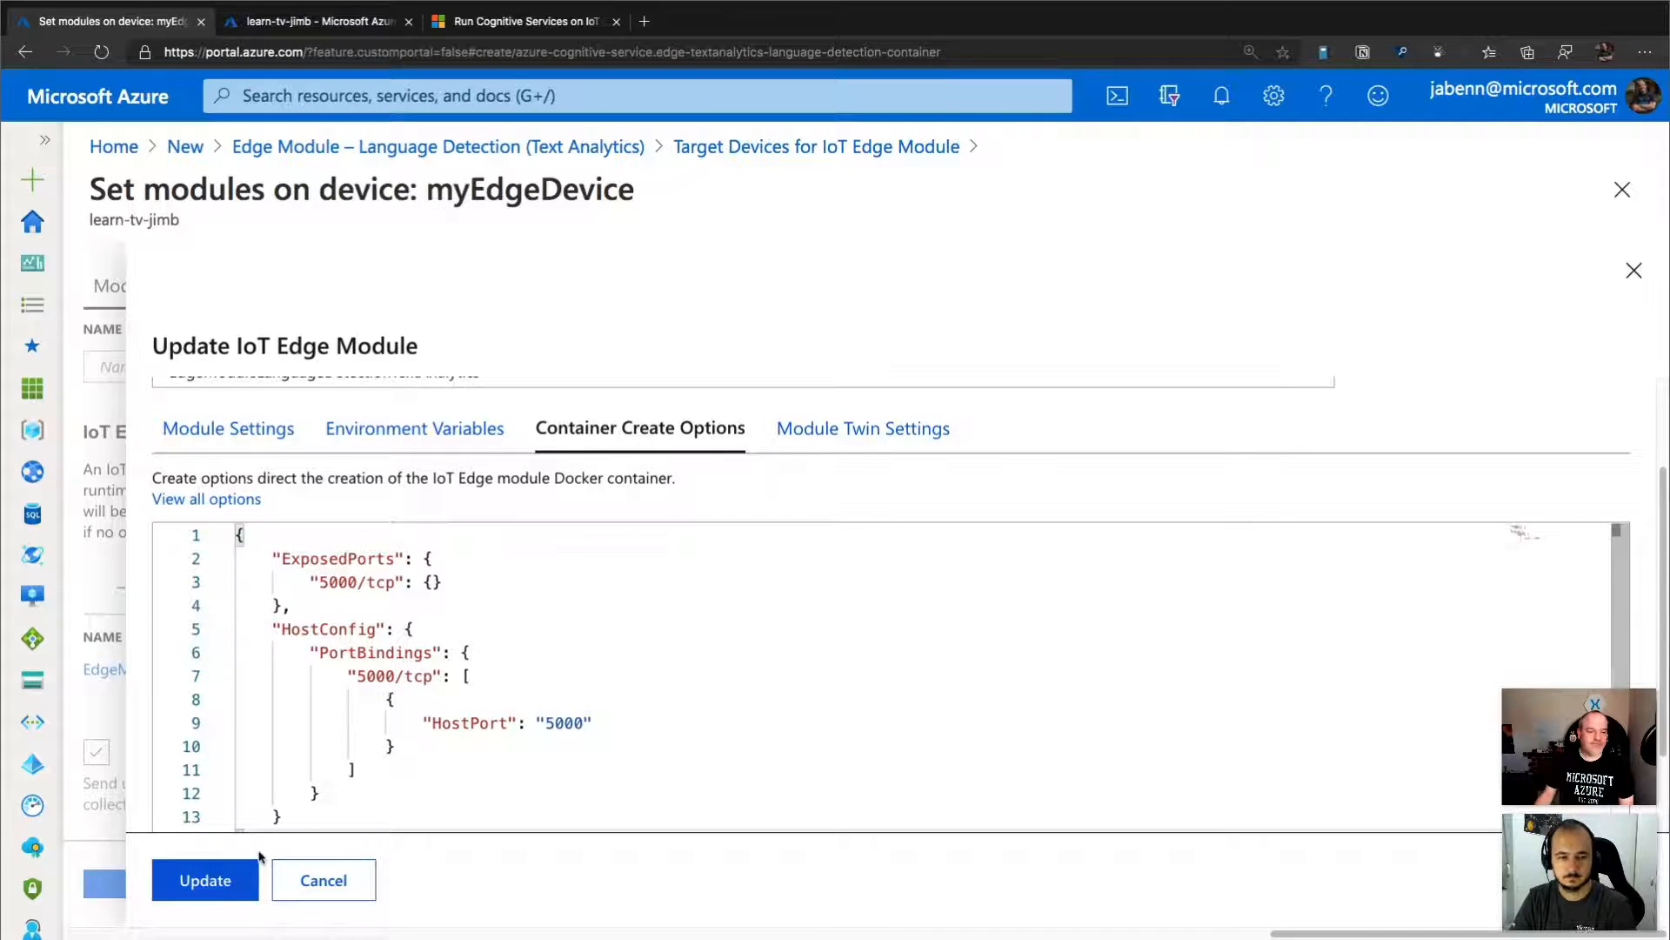
left_click(206, 880)
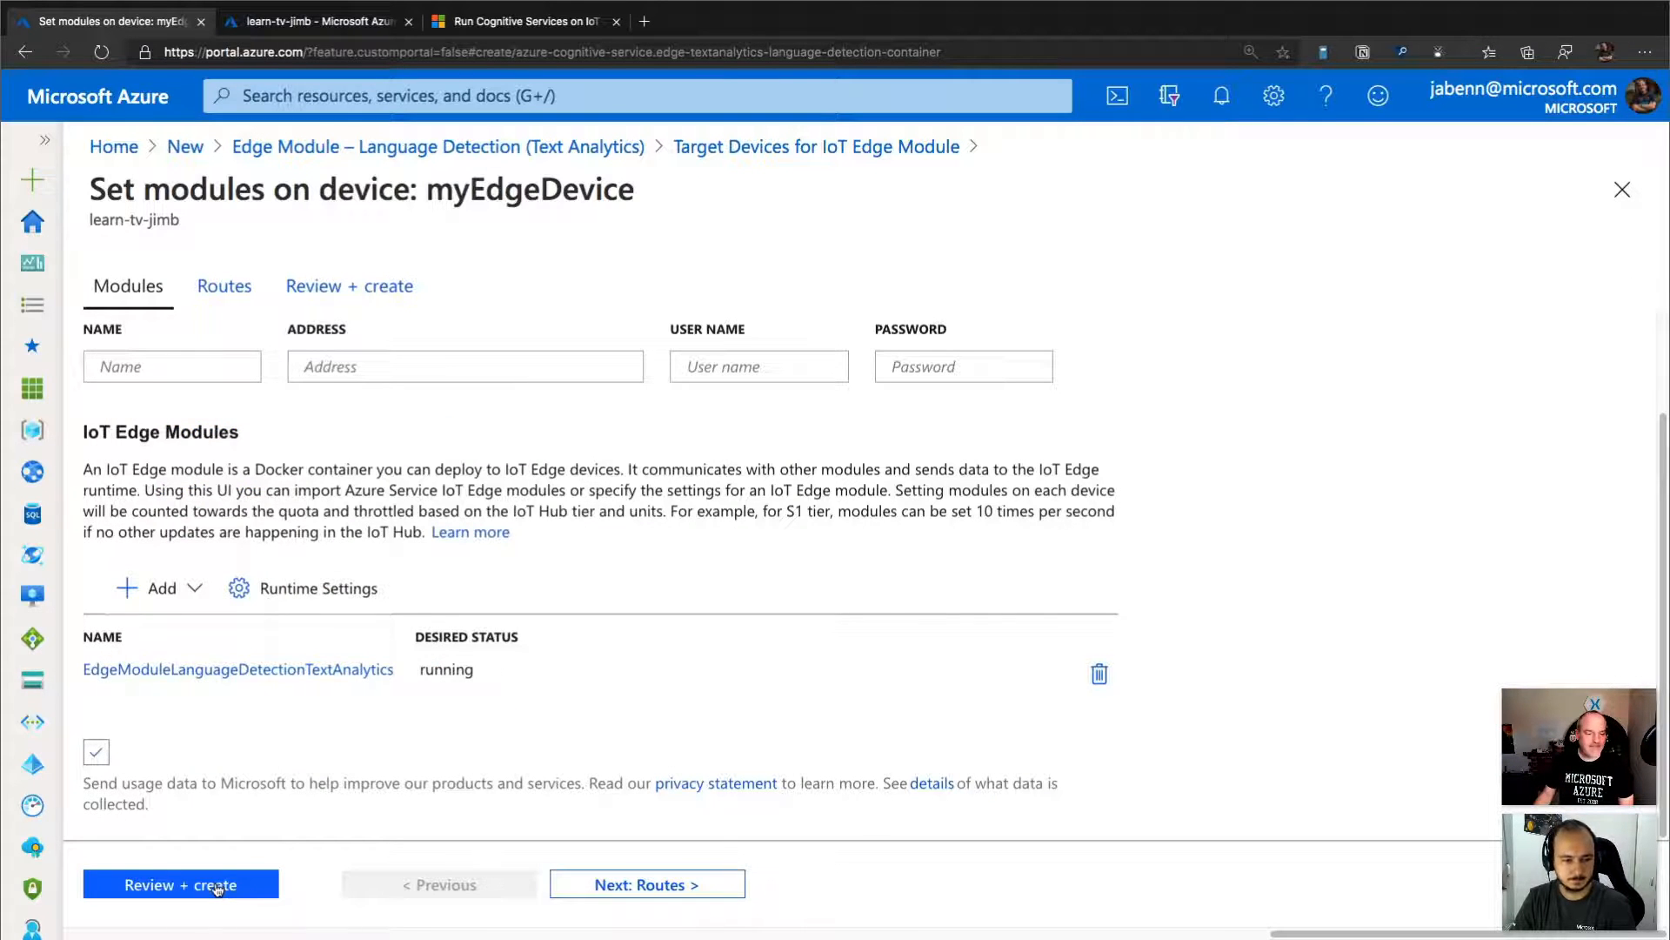
Open the deployment review for myEdgeDevice and examine the module's image, create options and environment variables in the manifest.
left_click(219, 885)
scroll(1261, 388, "down", 3)
scroll(687, 658, "down", 3)
scroll(687, 659, "down", 1)
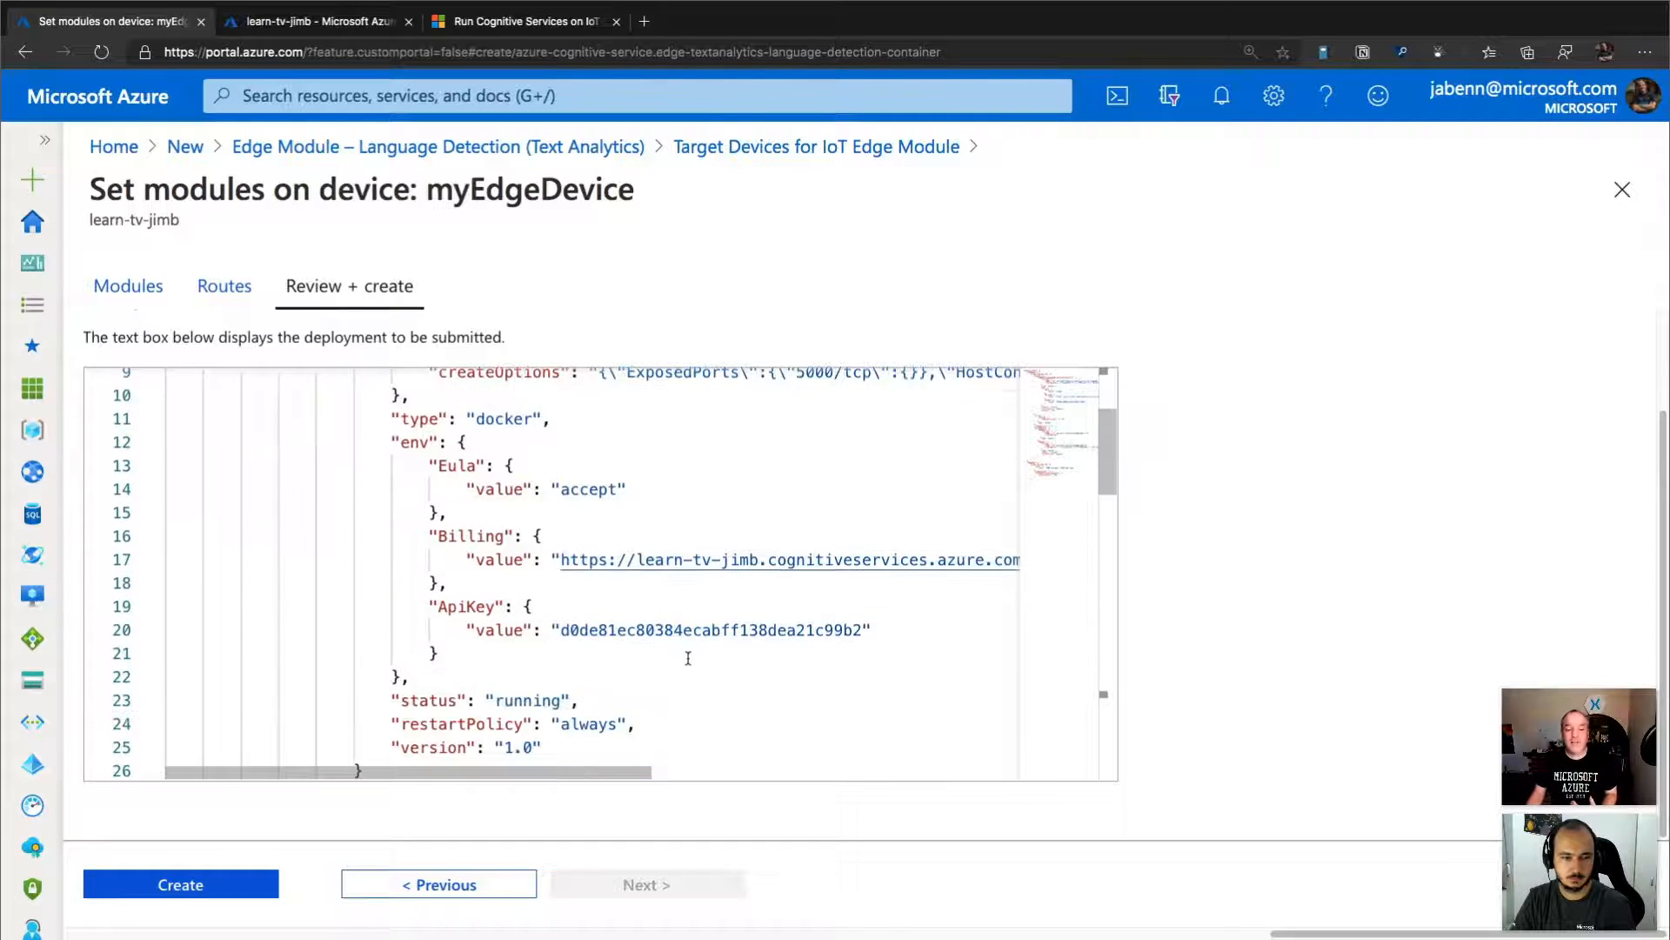
scroll(687, 659, "up", 2)
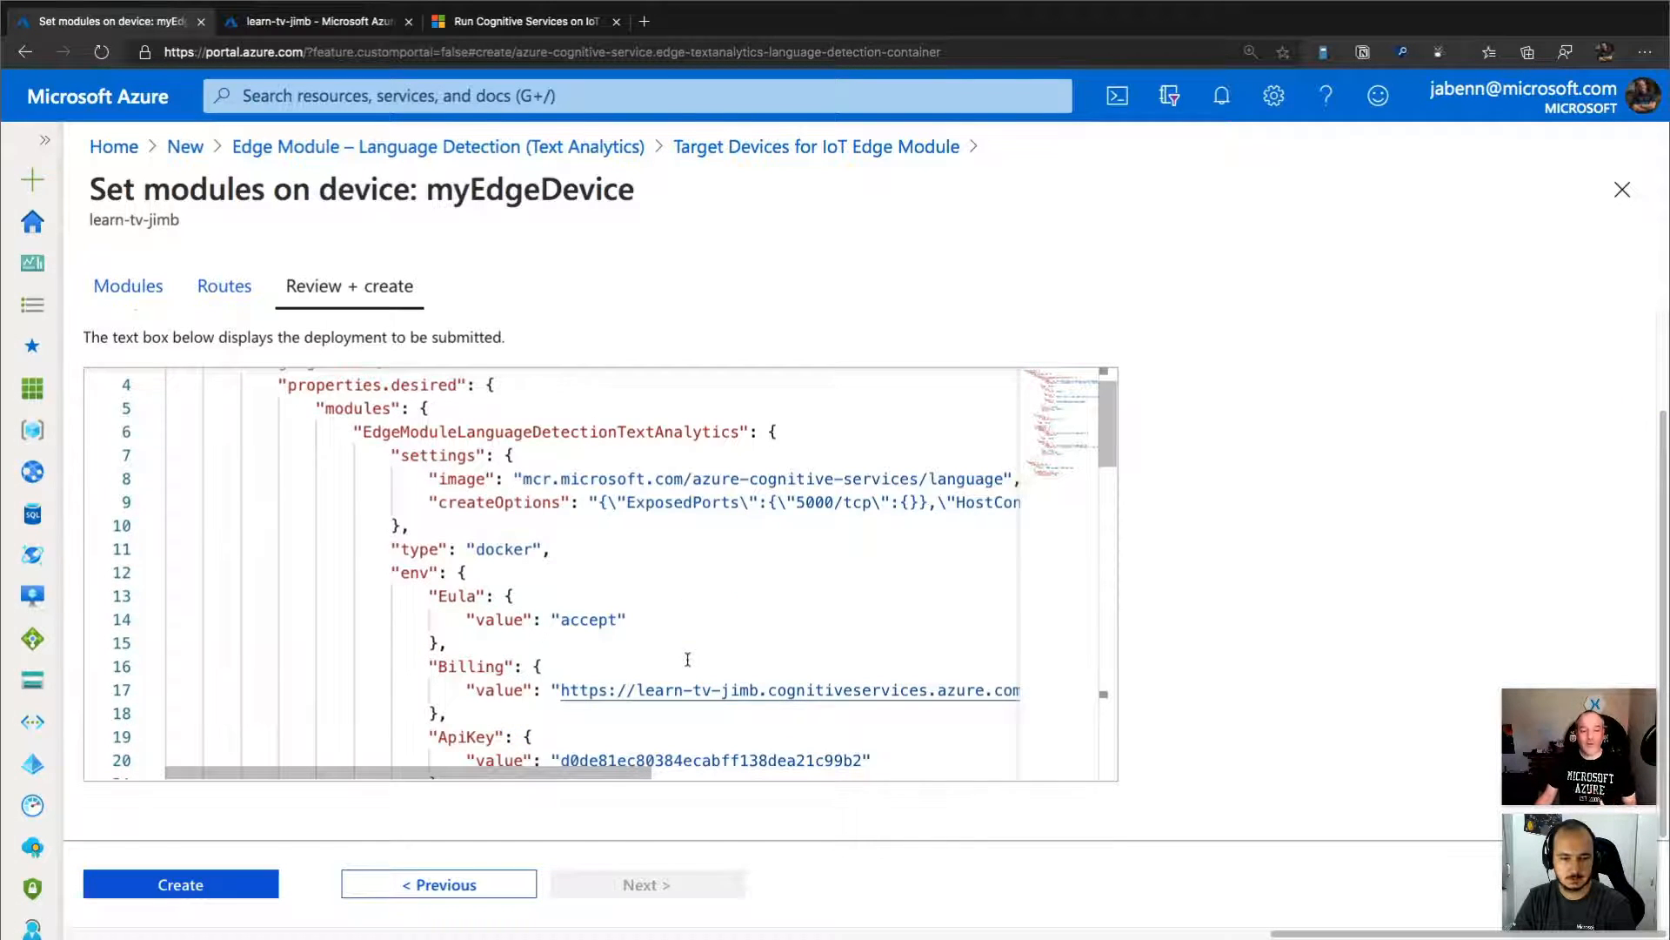
scroll(687, 659, "up", 3)
scroll(688, 659, "down", 1)
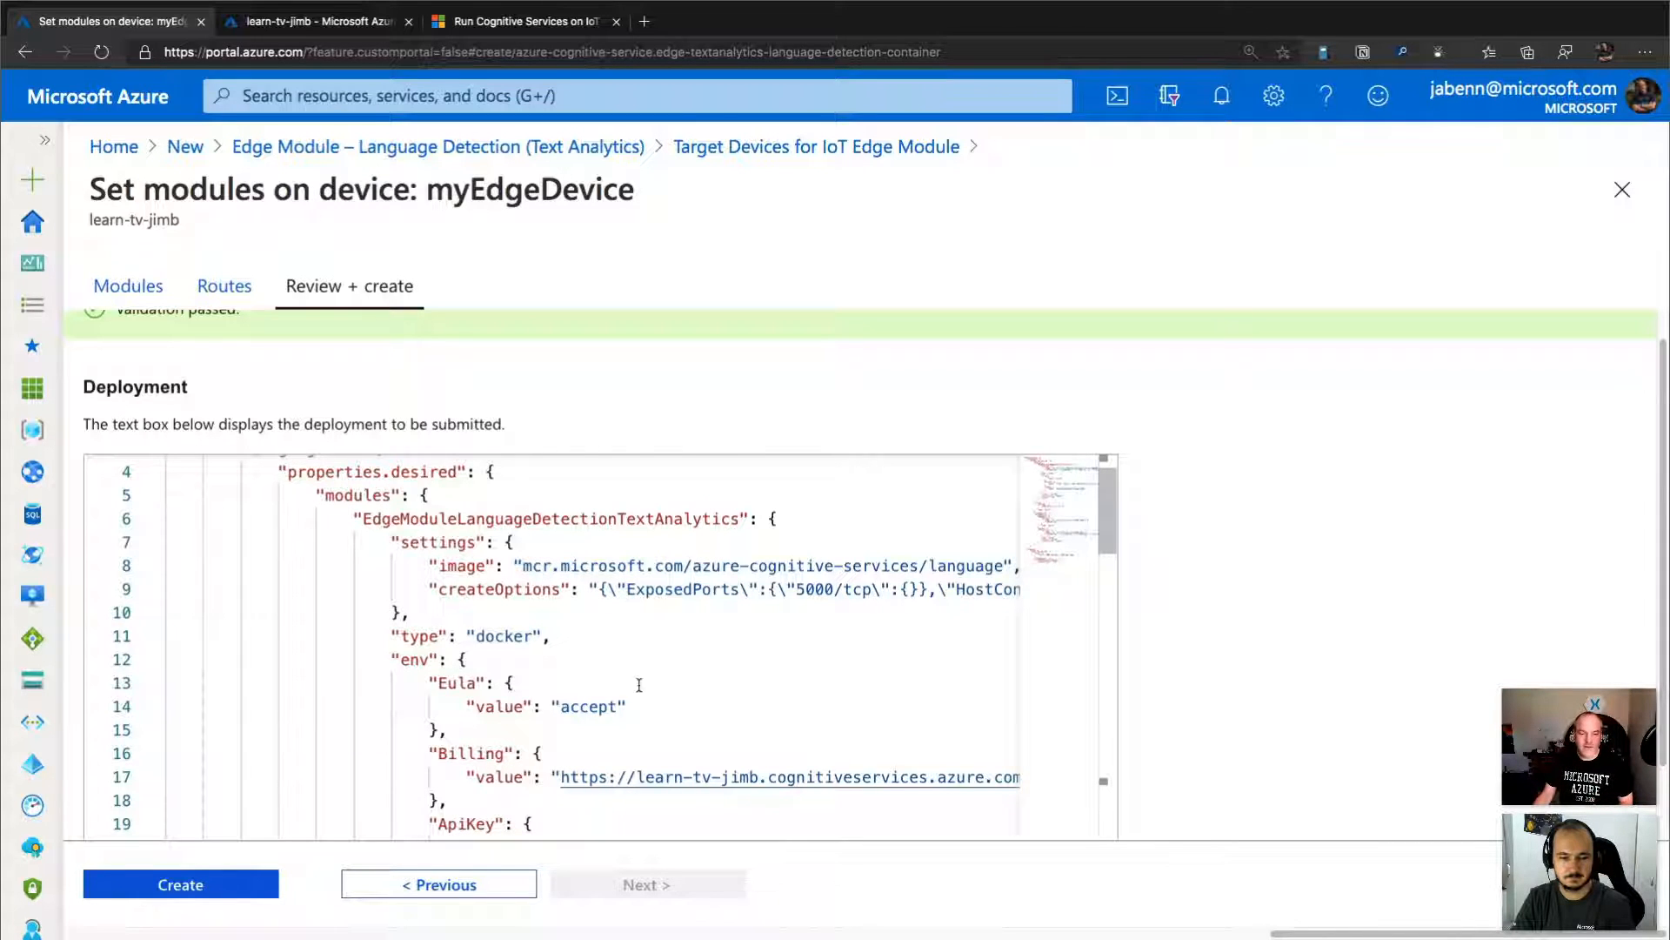
scroll(639, 684, "down", 2)
scroll(570, 645, "down", 2)
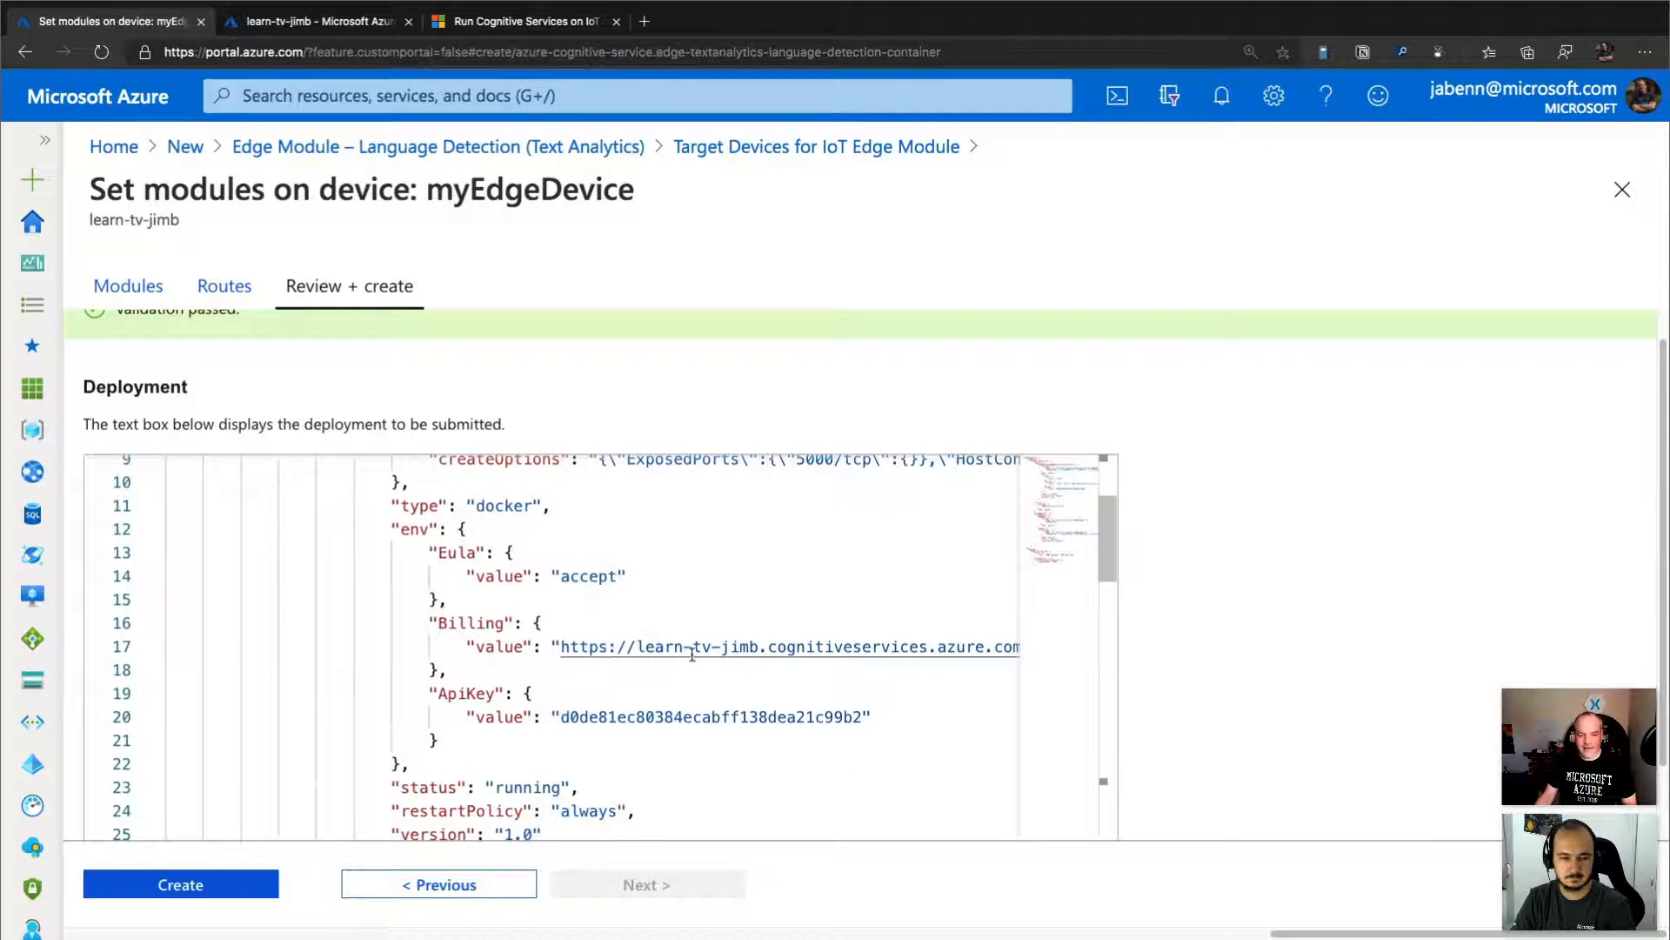
scroll(692, 654, "down", 5)
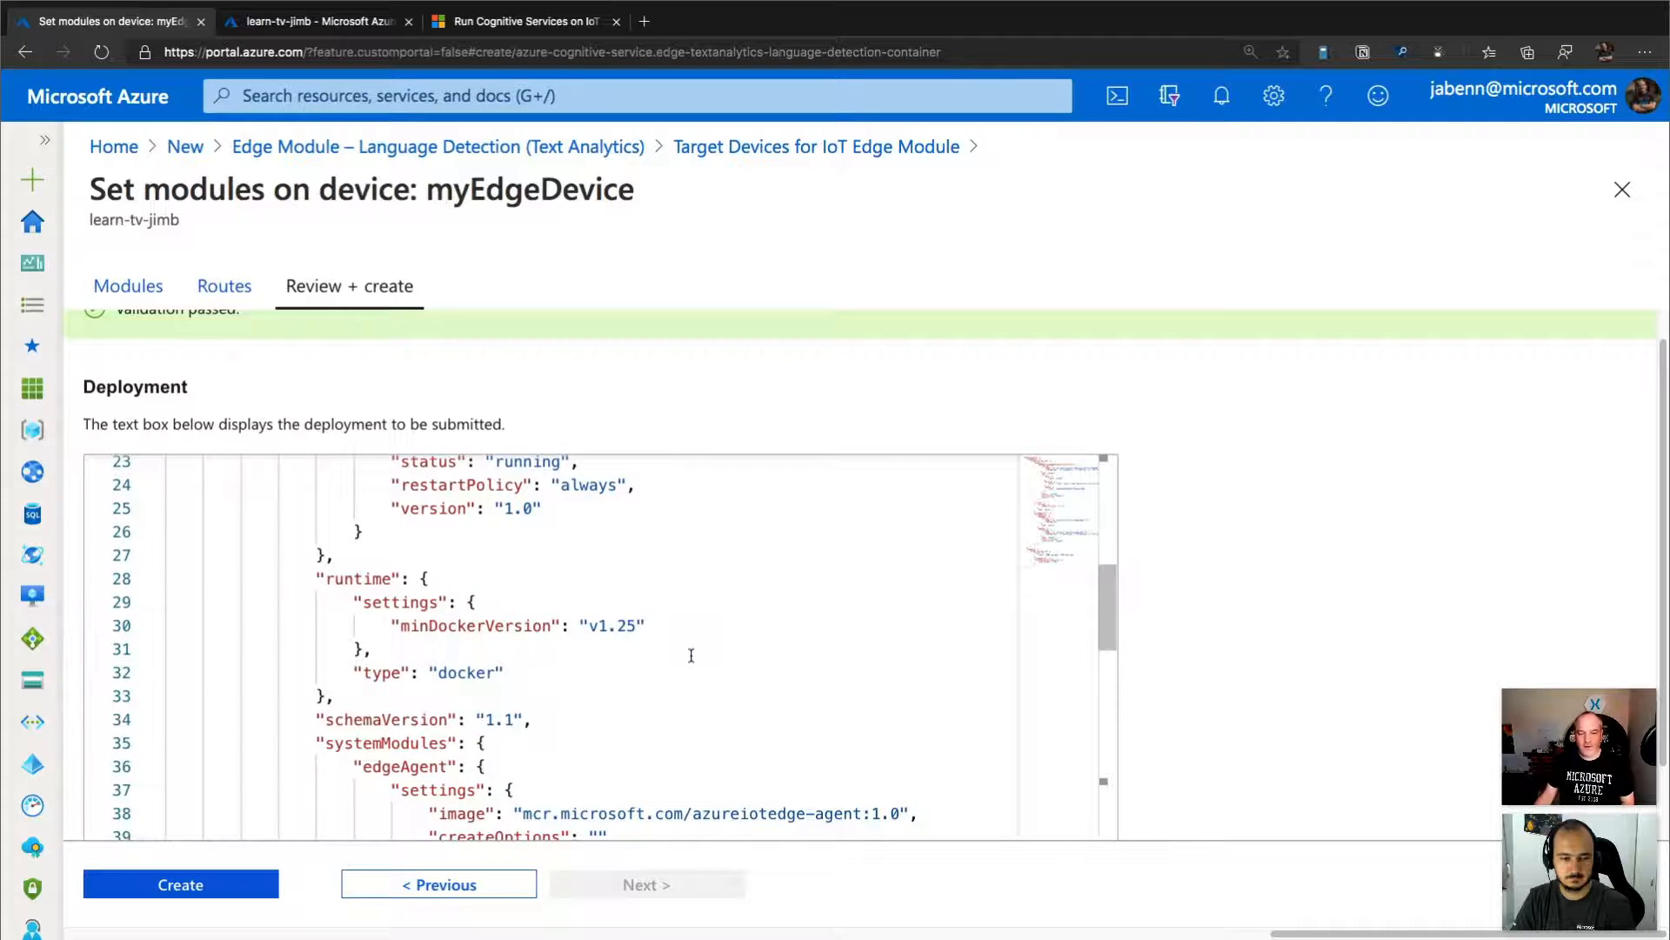
scroll(691, 654, "up", 8)
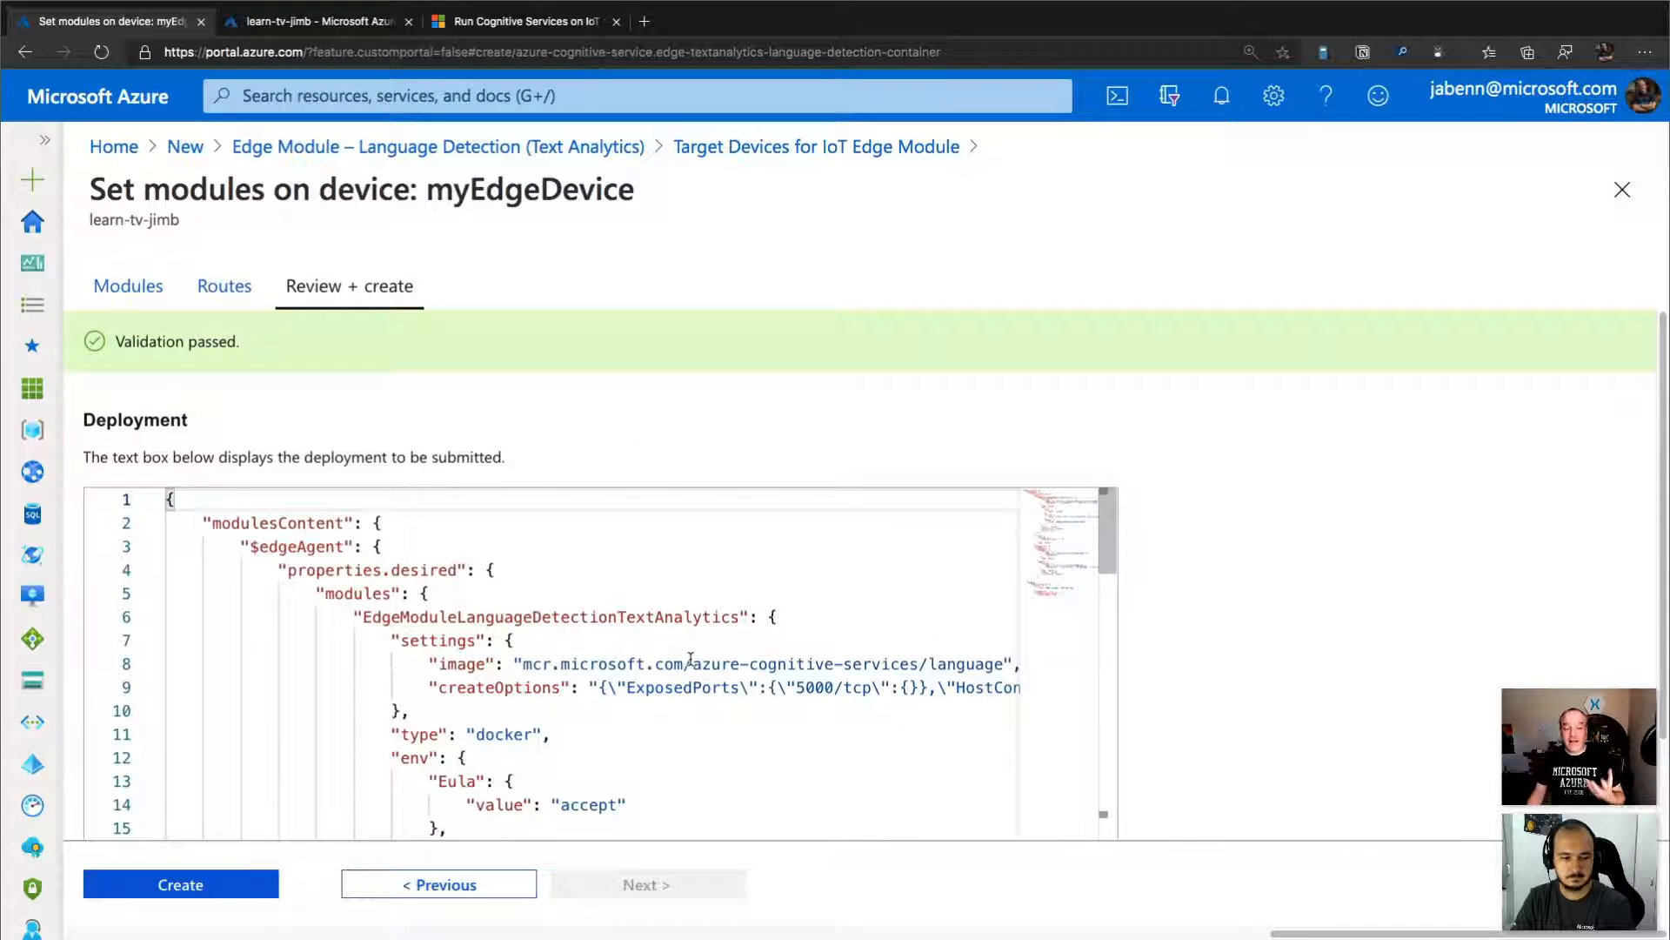
Check the manifest's runtime, edgeHub and route sections, and create the deployment on myEdgeDevice.
left_click(209, 885)
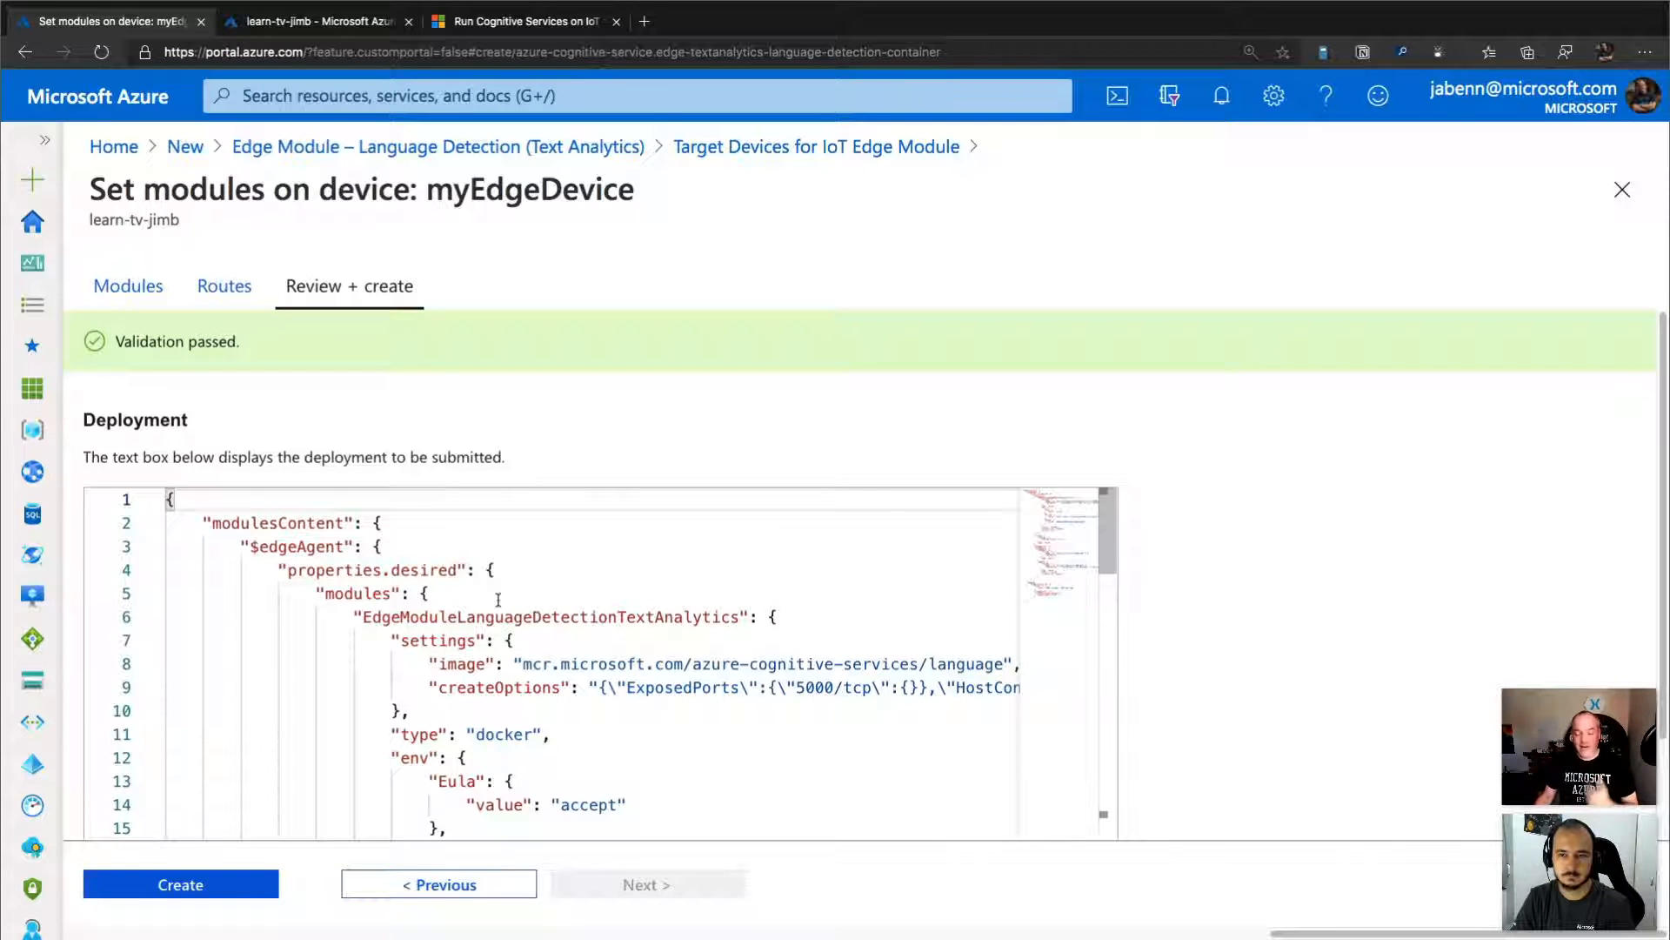
scroll(498, 599, "down", 6)
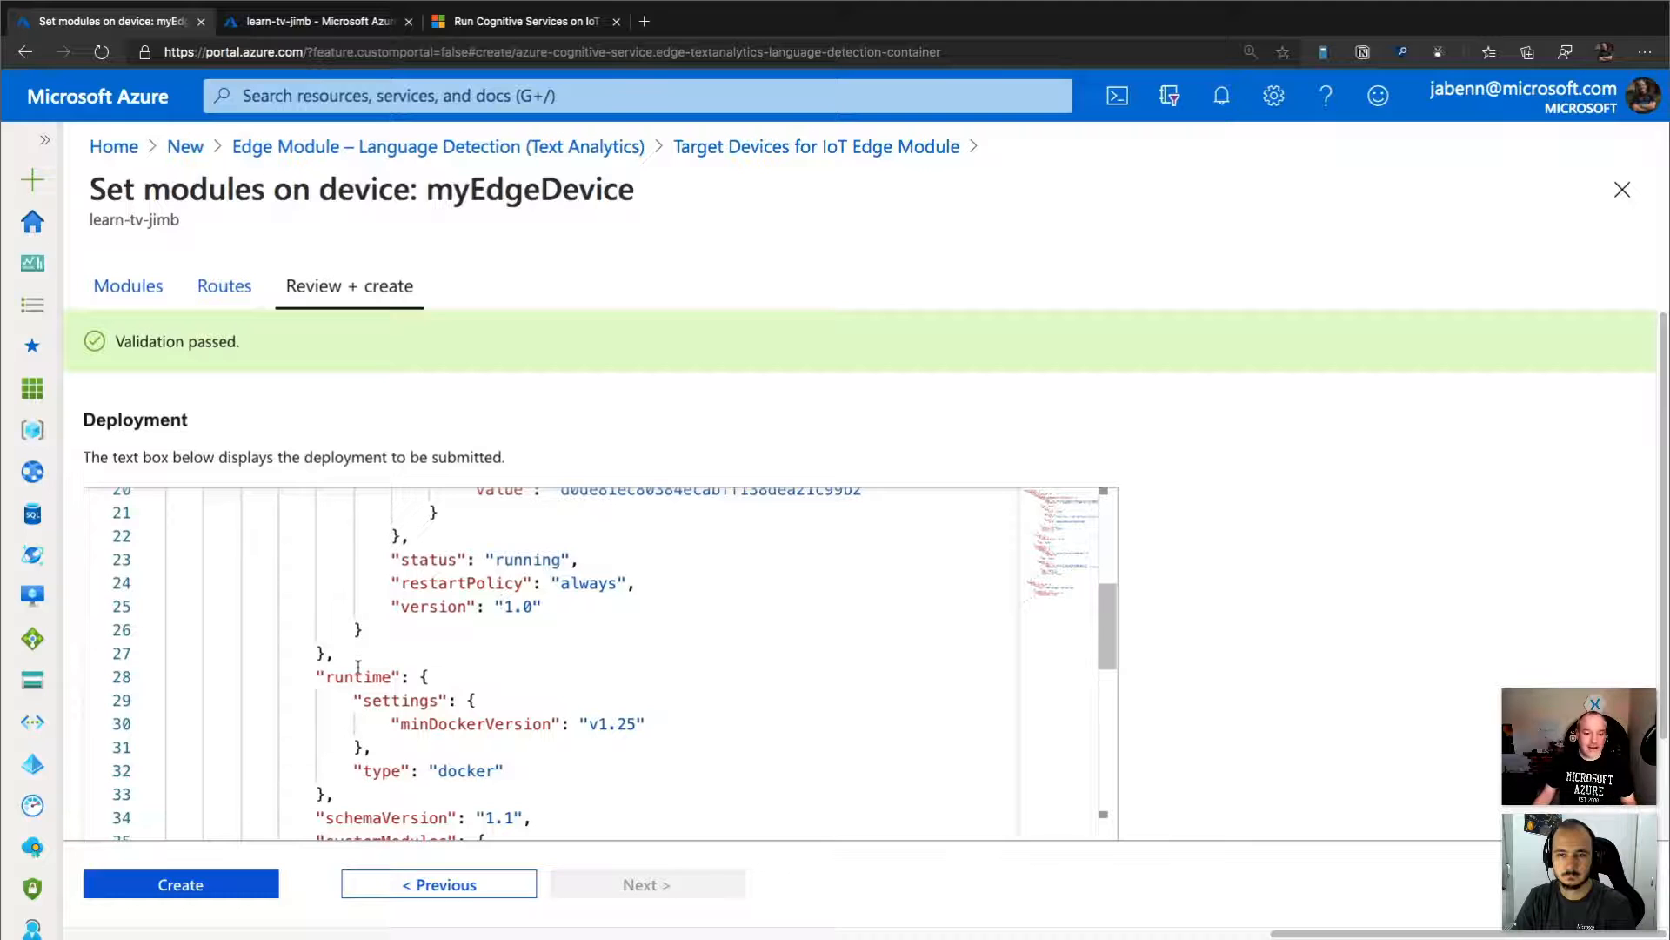
scroll(583, 685, "down", 7)
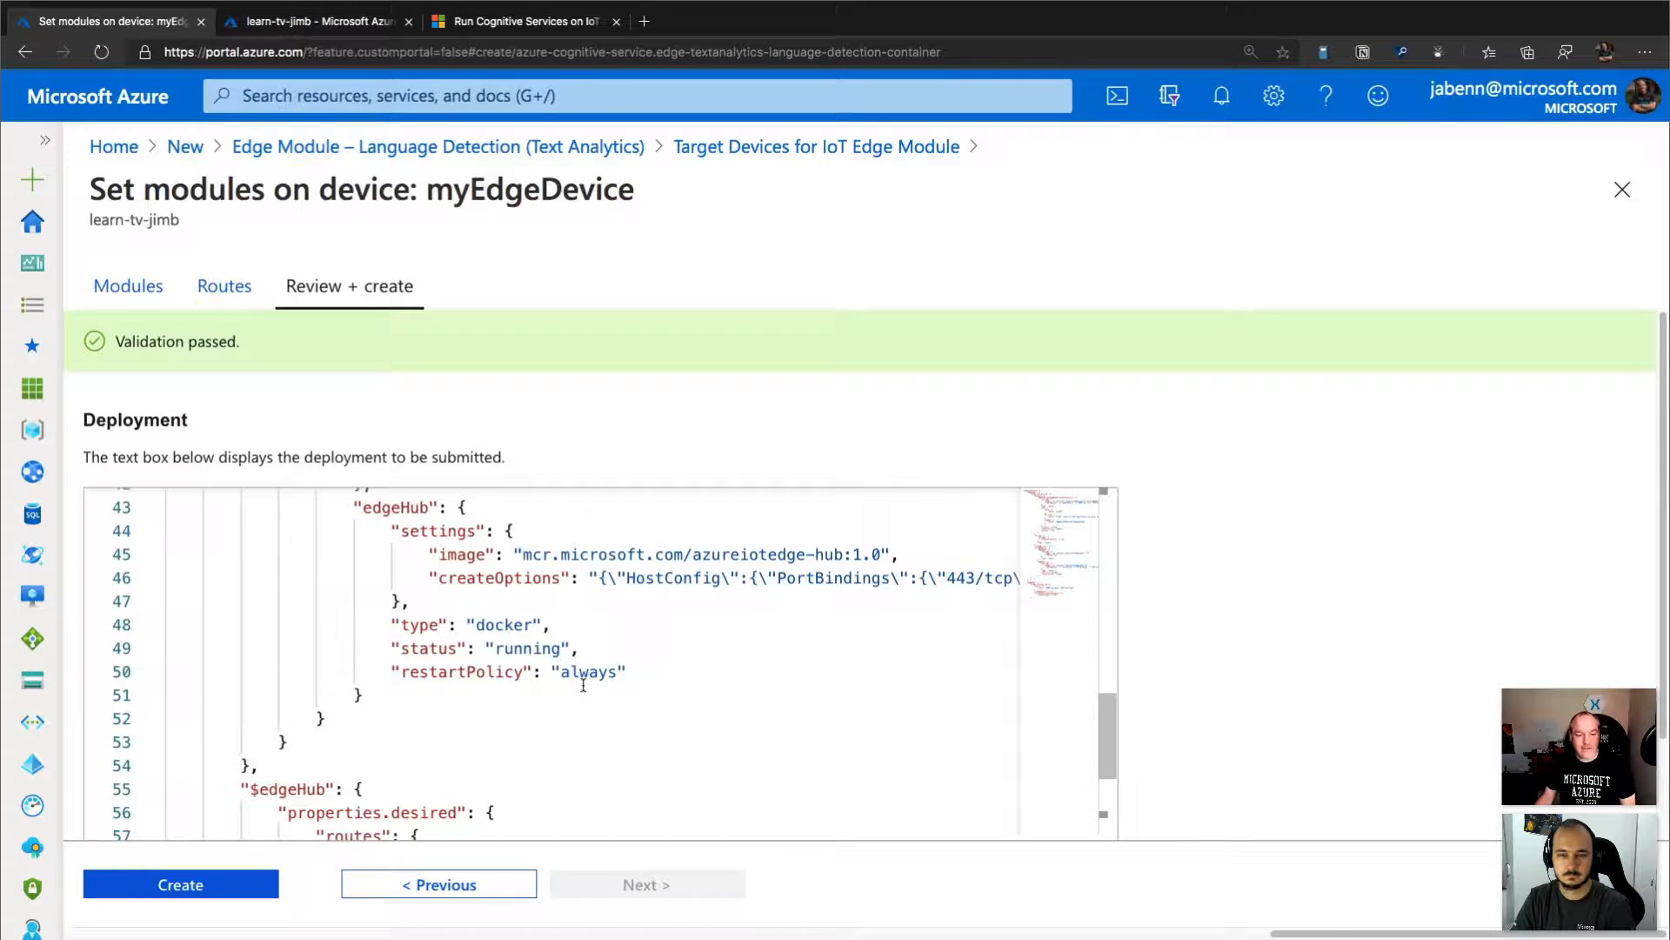
scroll(583, 685, "down", 3)
scroll(583, 685, "down", 2)
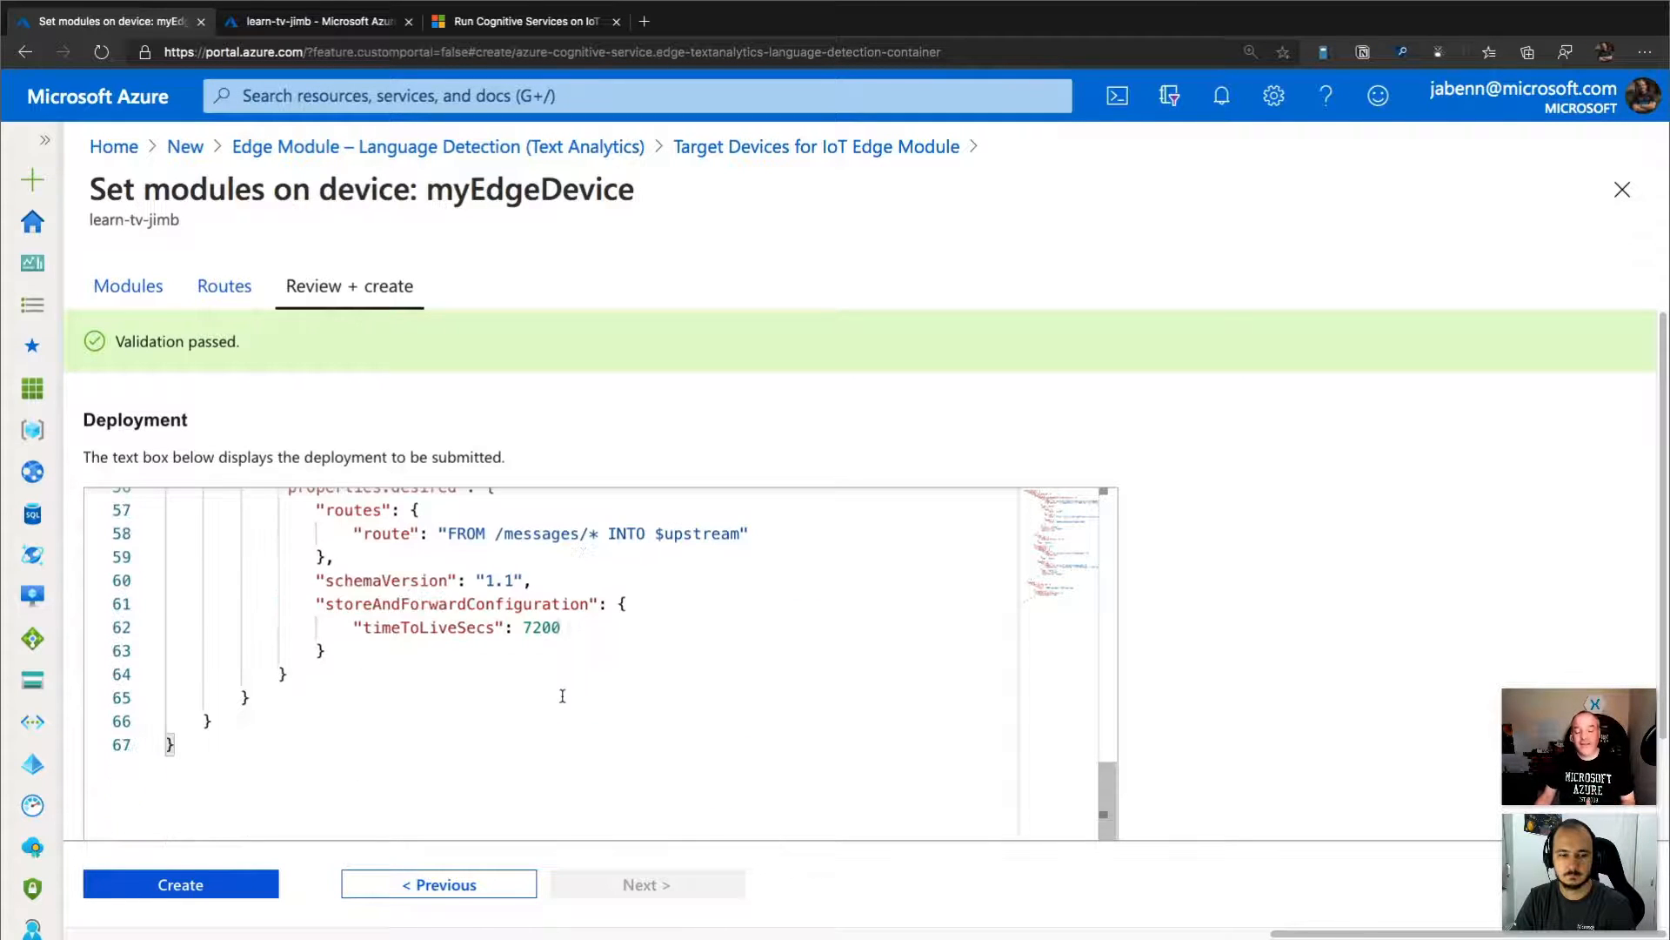
scroll(559, 691, "up", 15)
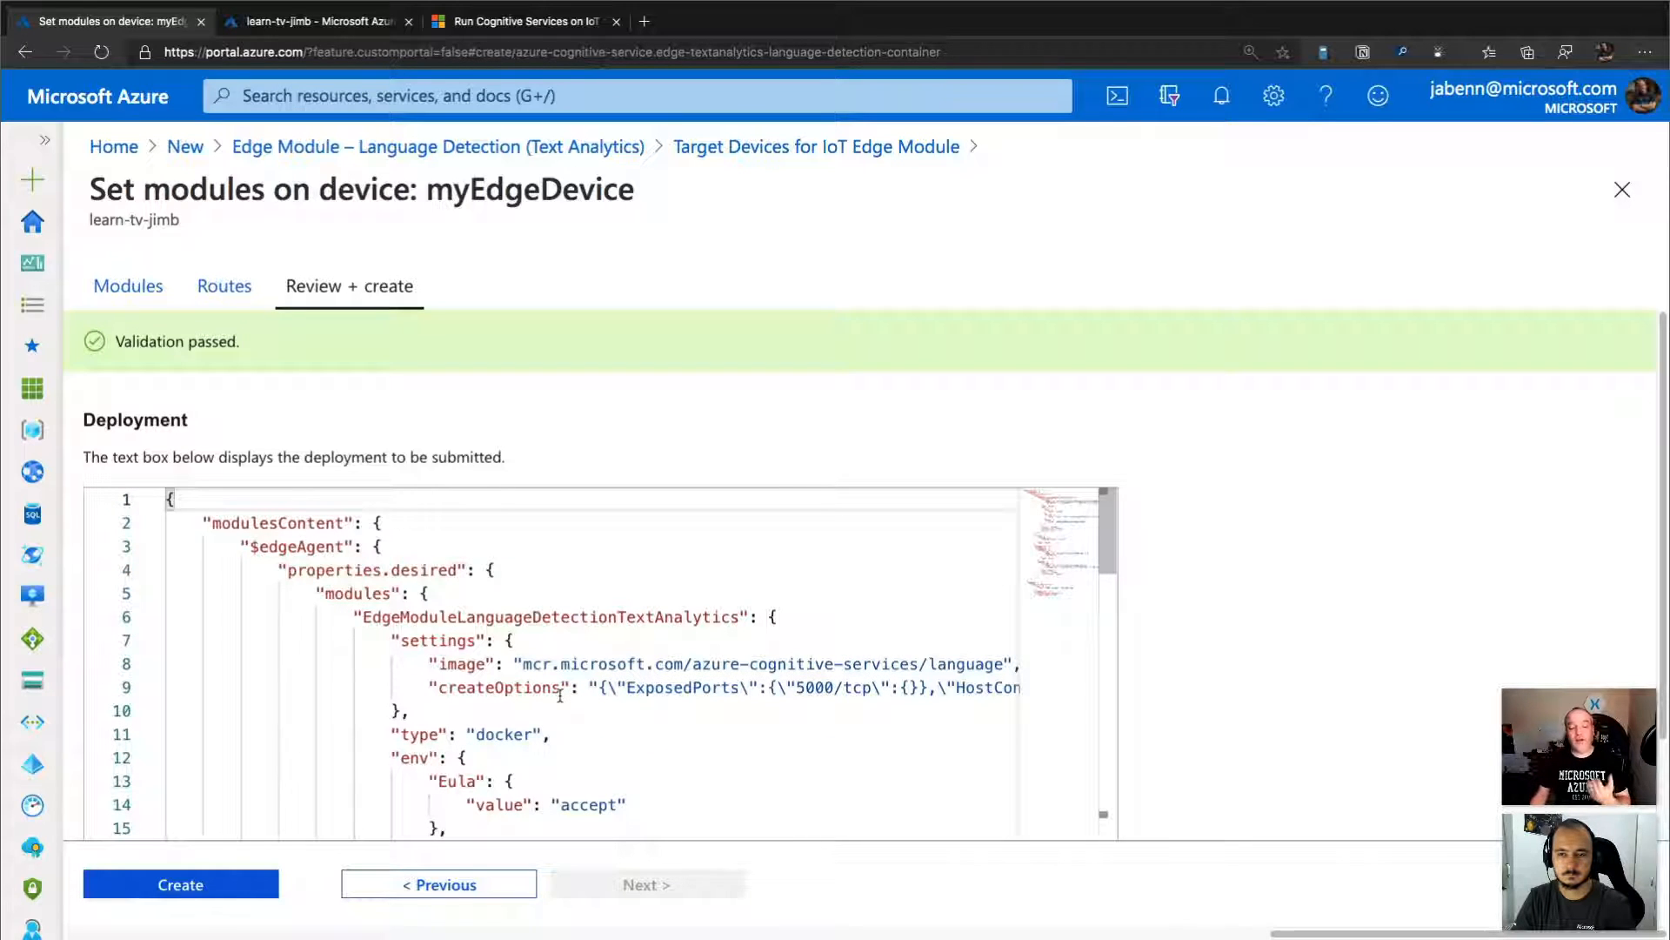
left_click(209, 890)
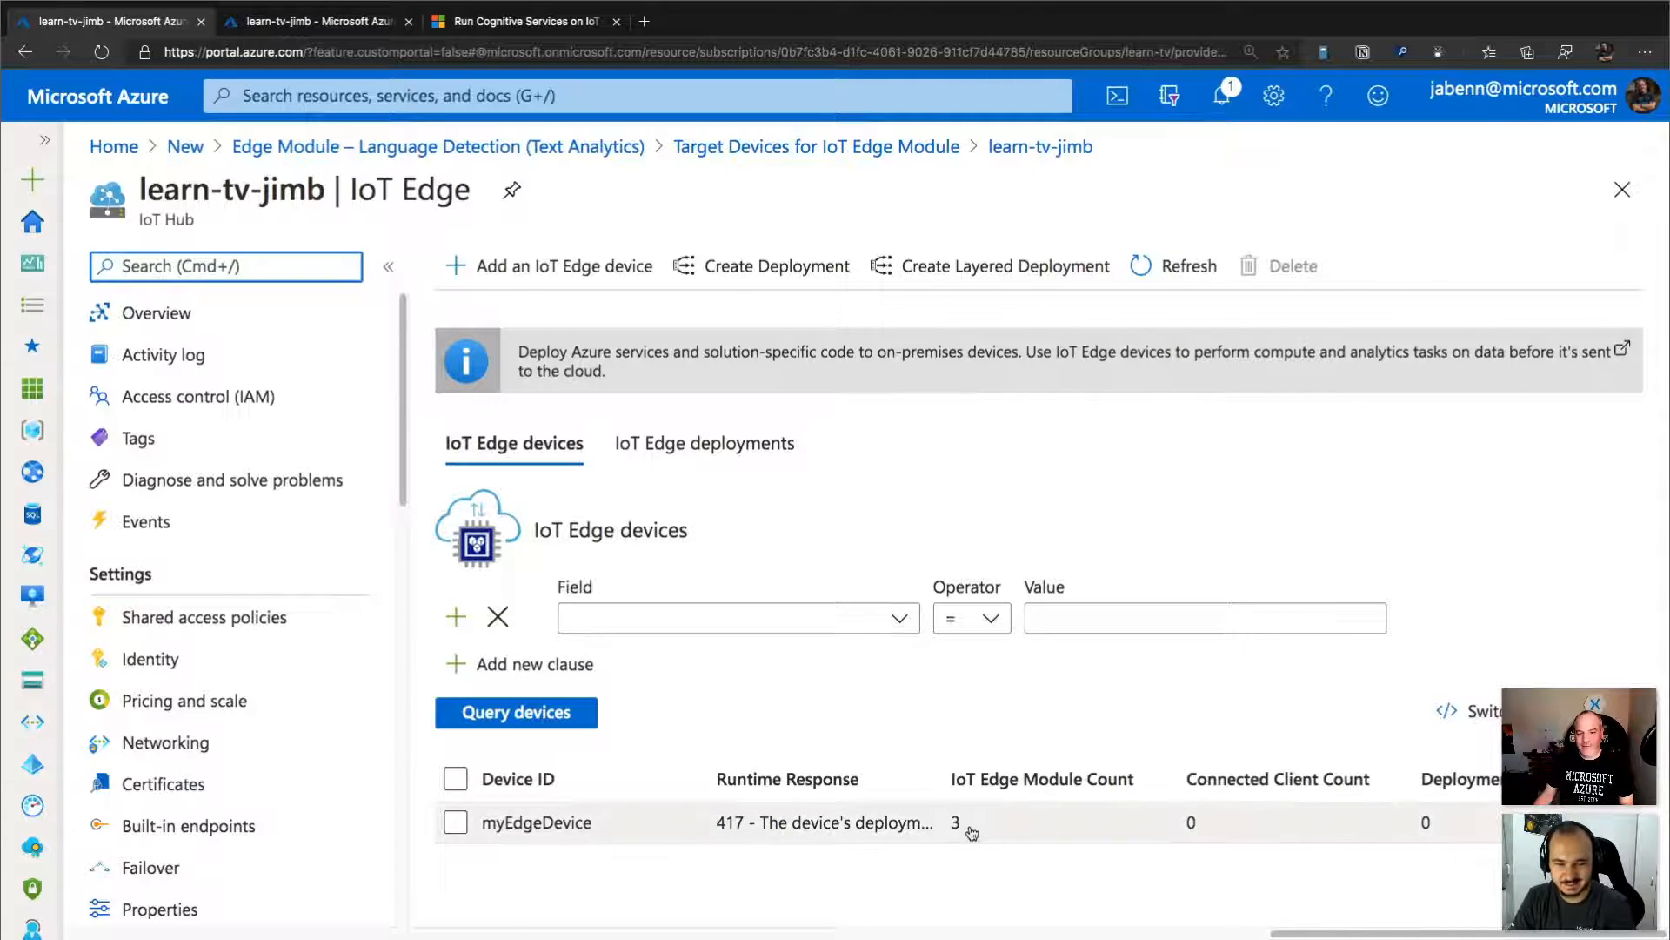
Open myEdgeDevice from the IoT Edge devices list and refresh its details to check the modules' runtime status.
left_click(905, 829)
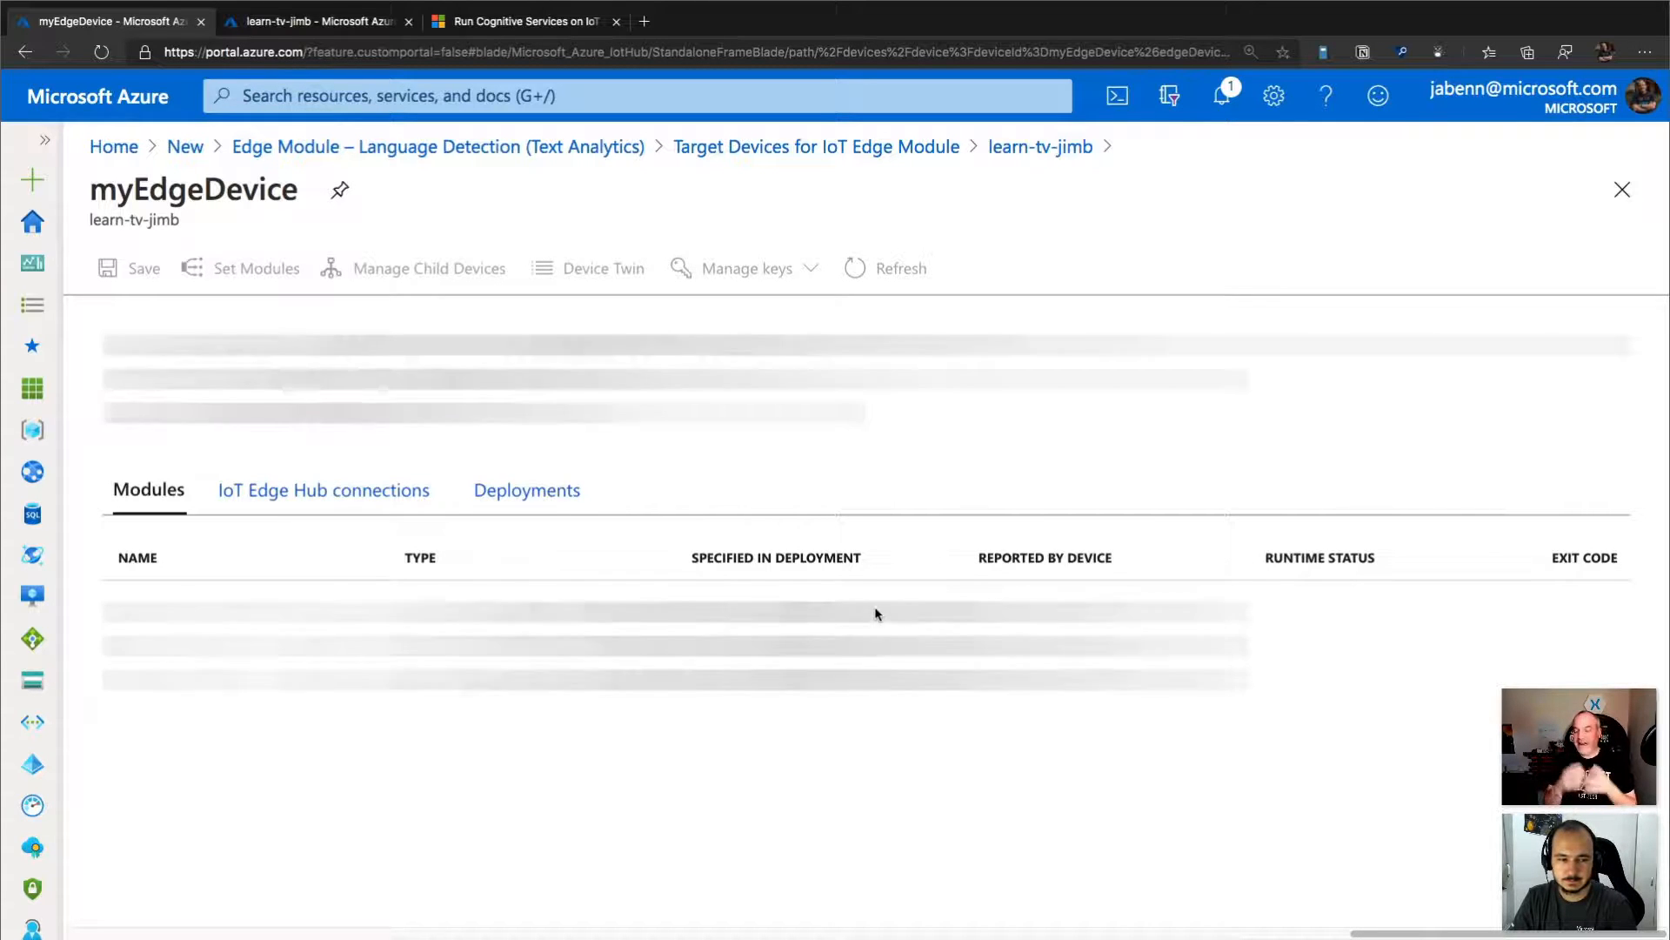
scroll(875, 614, "down", 1)
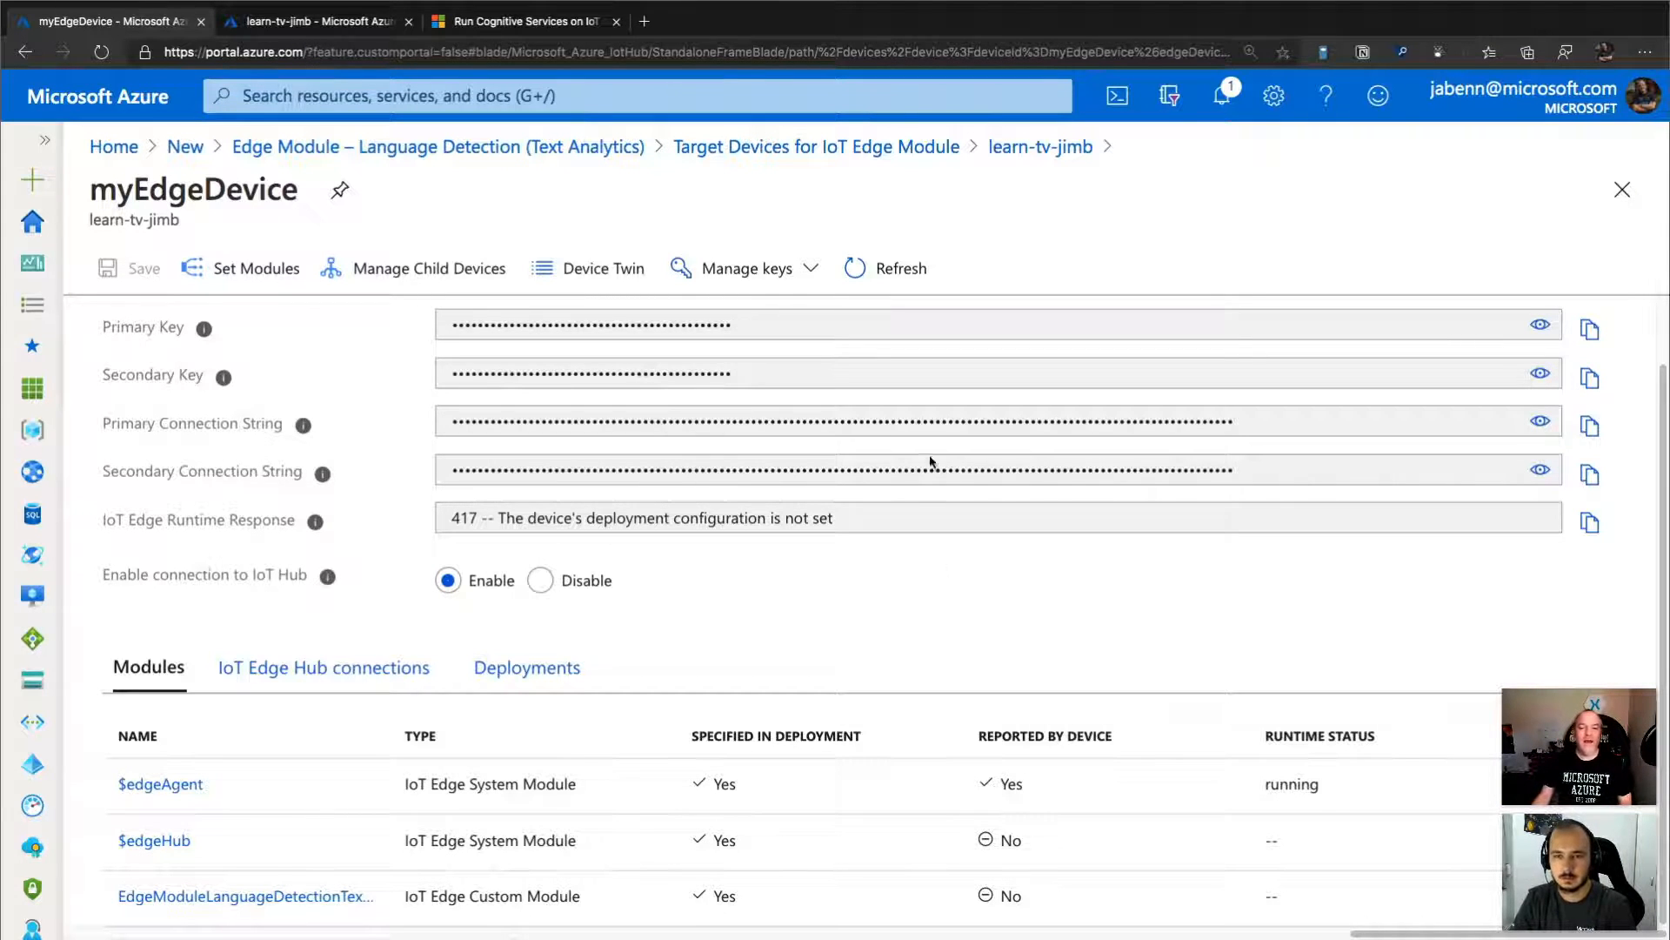
left_click(887, 270)
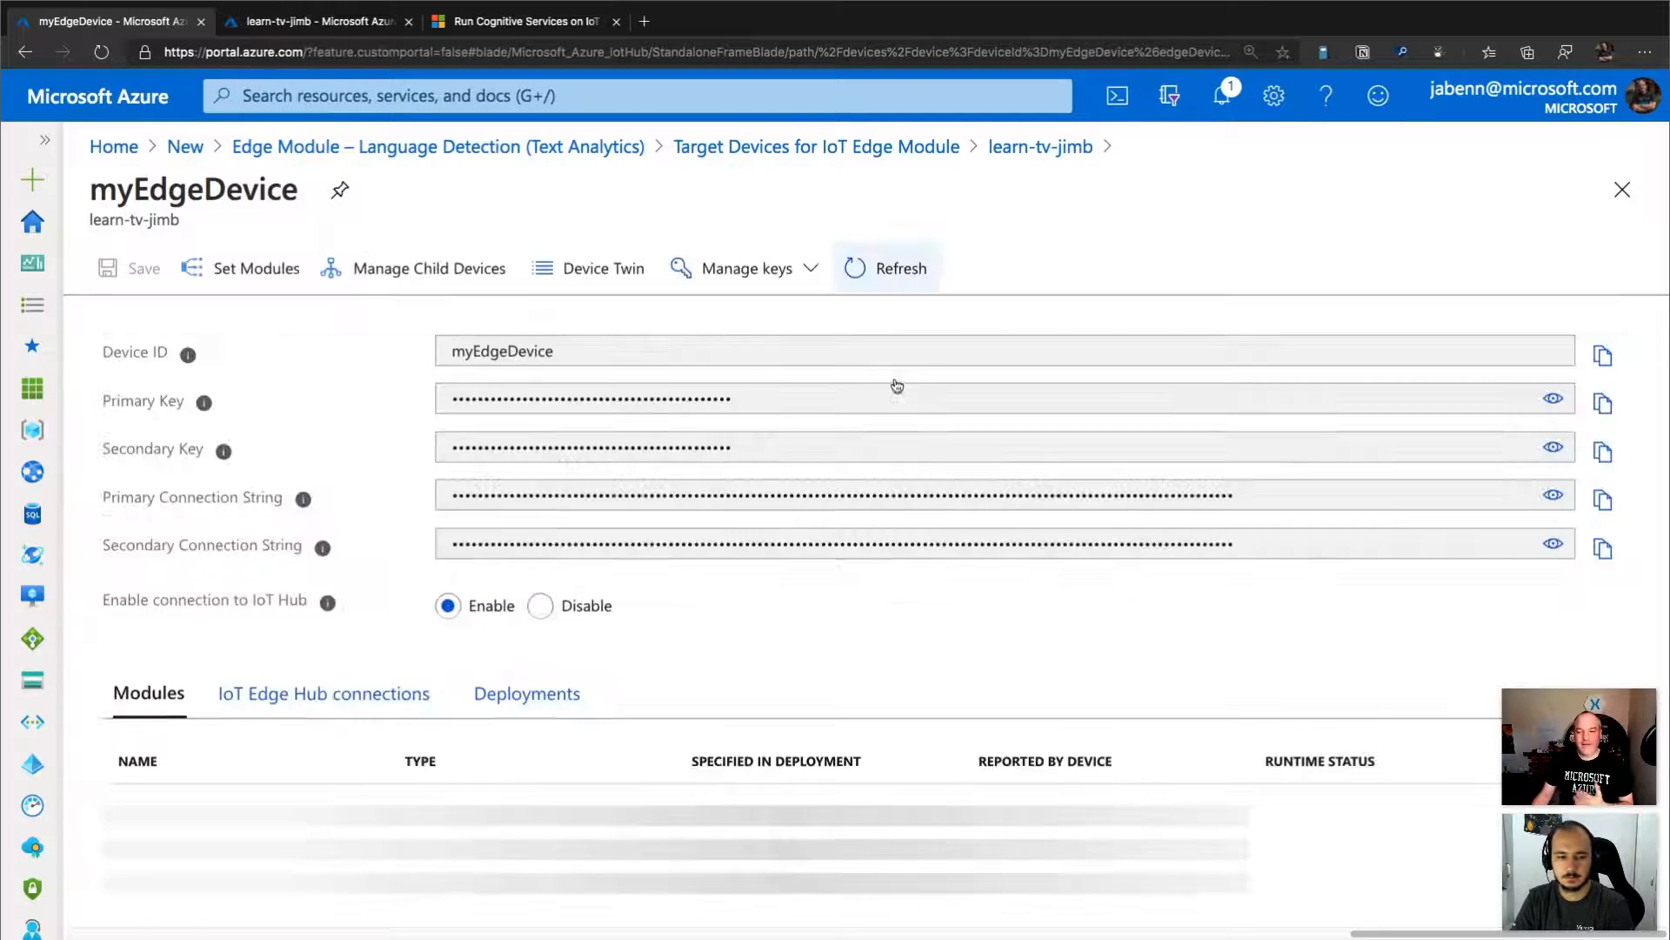
scroll(957, 633, "down", 1)
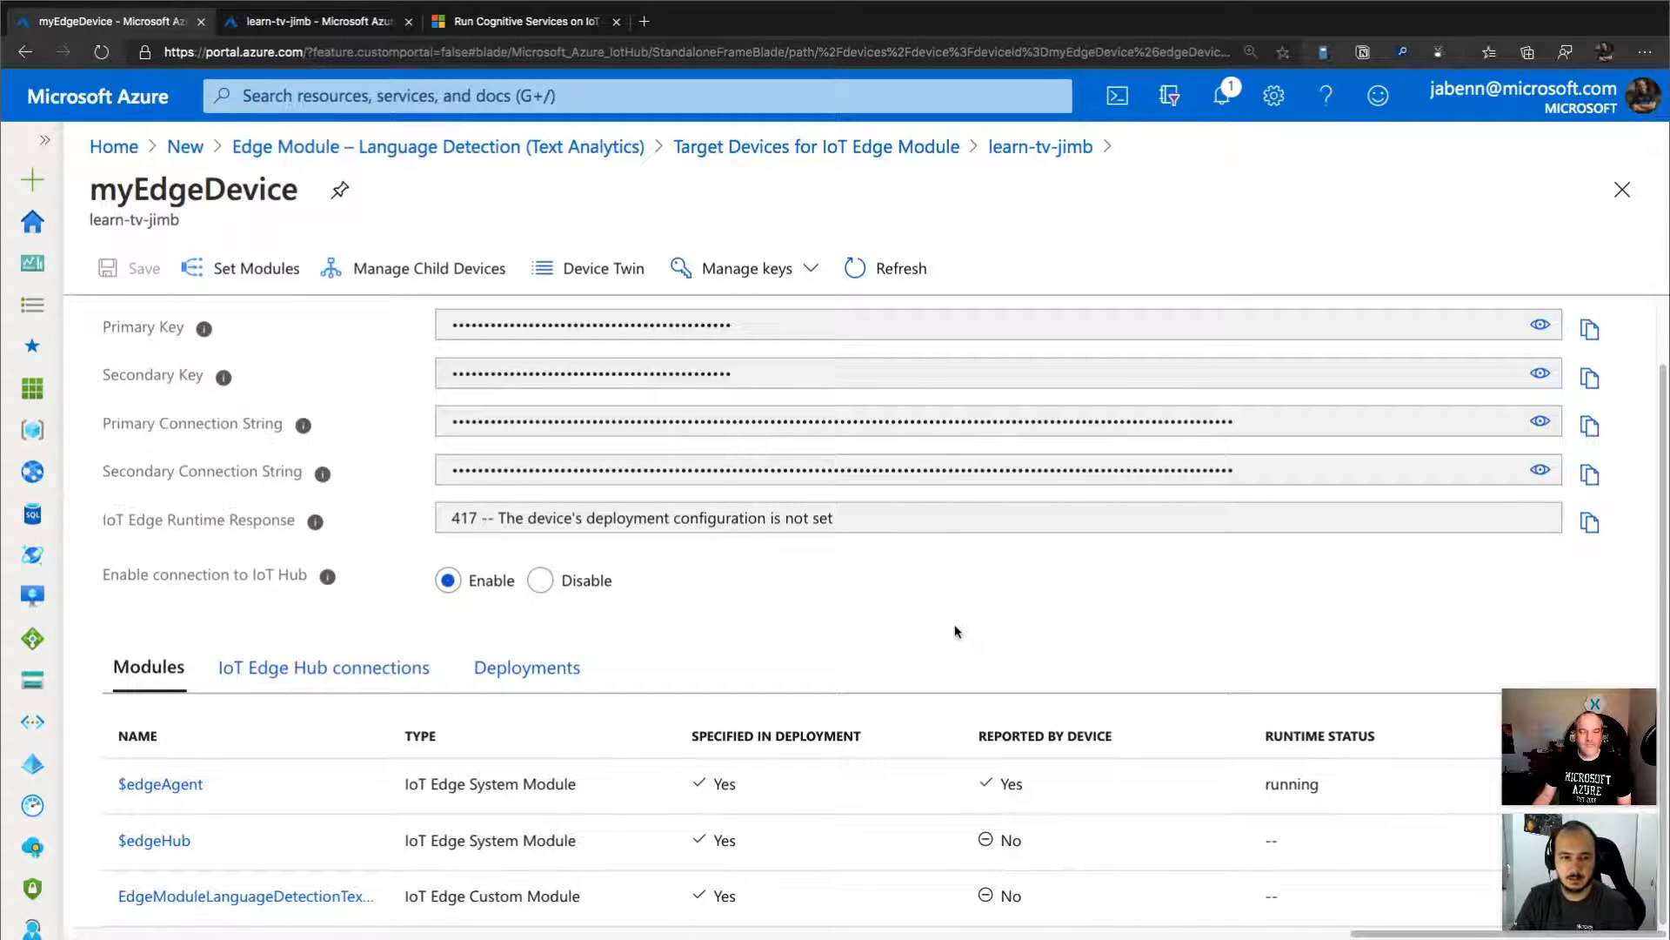
left_click(351, 24)
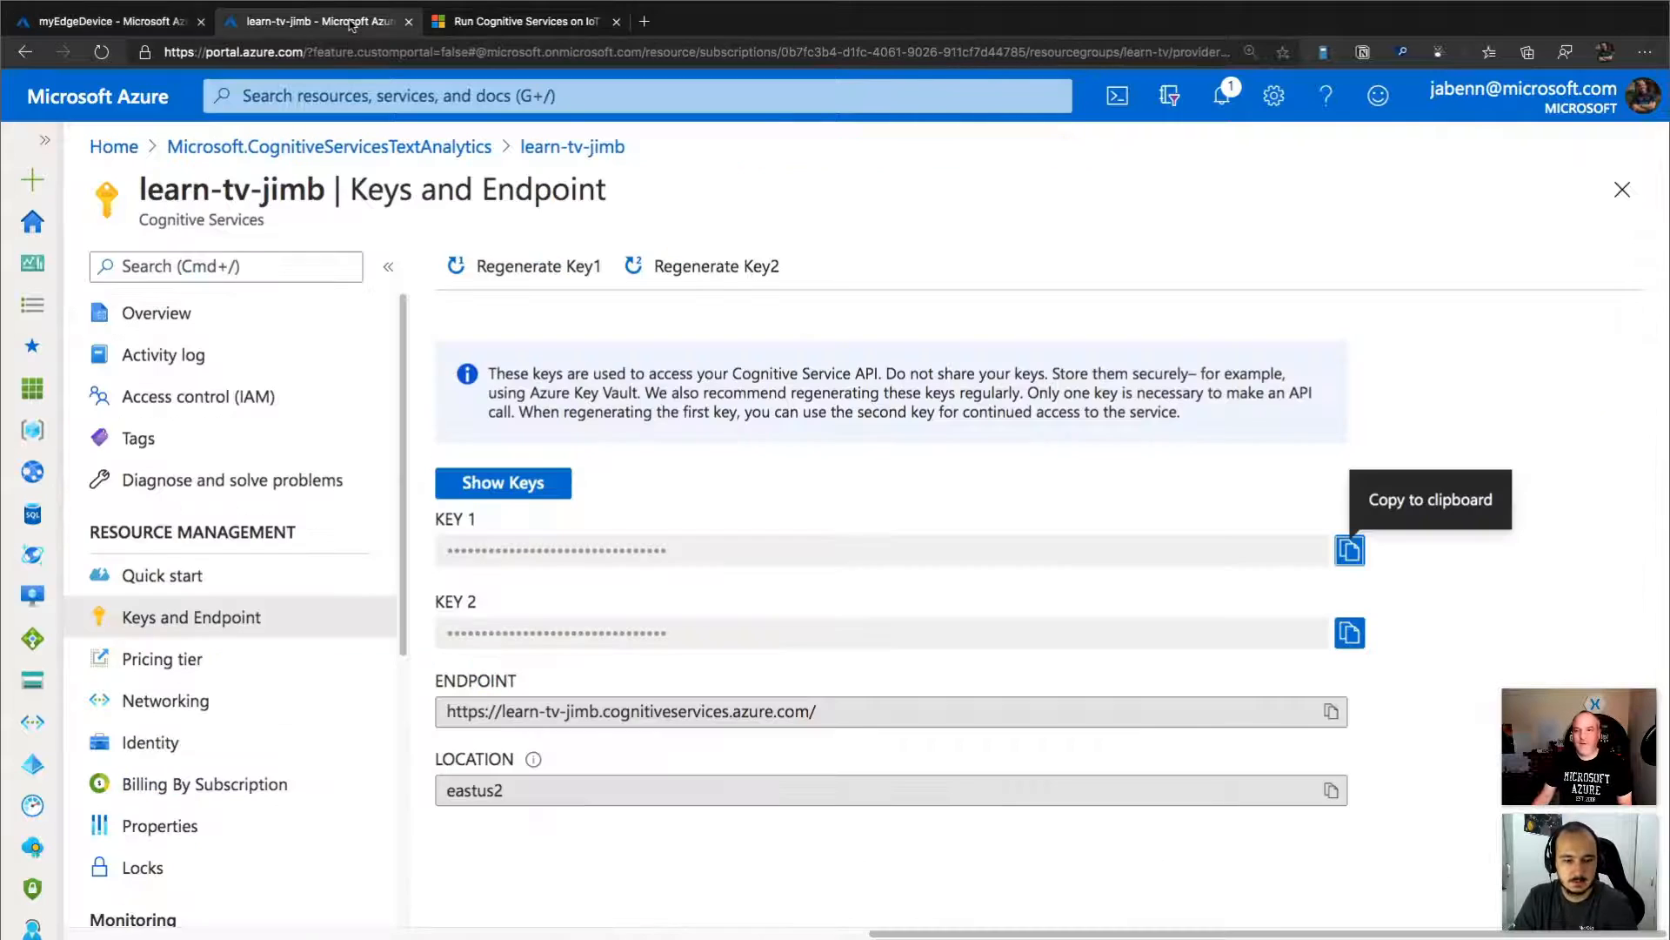
left_click(1117, 96)
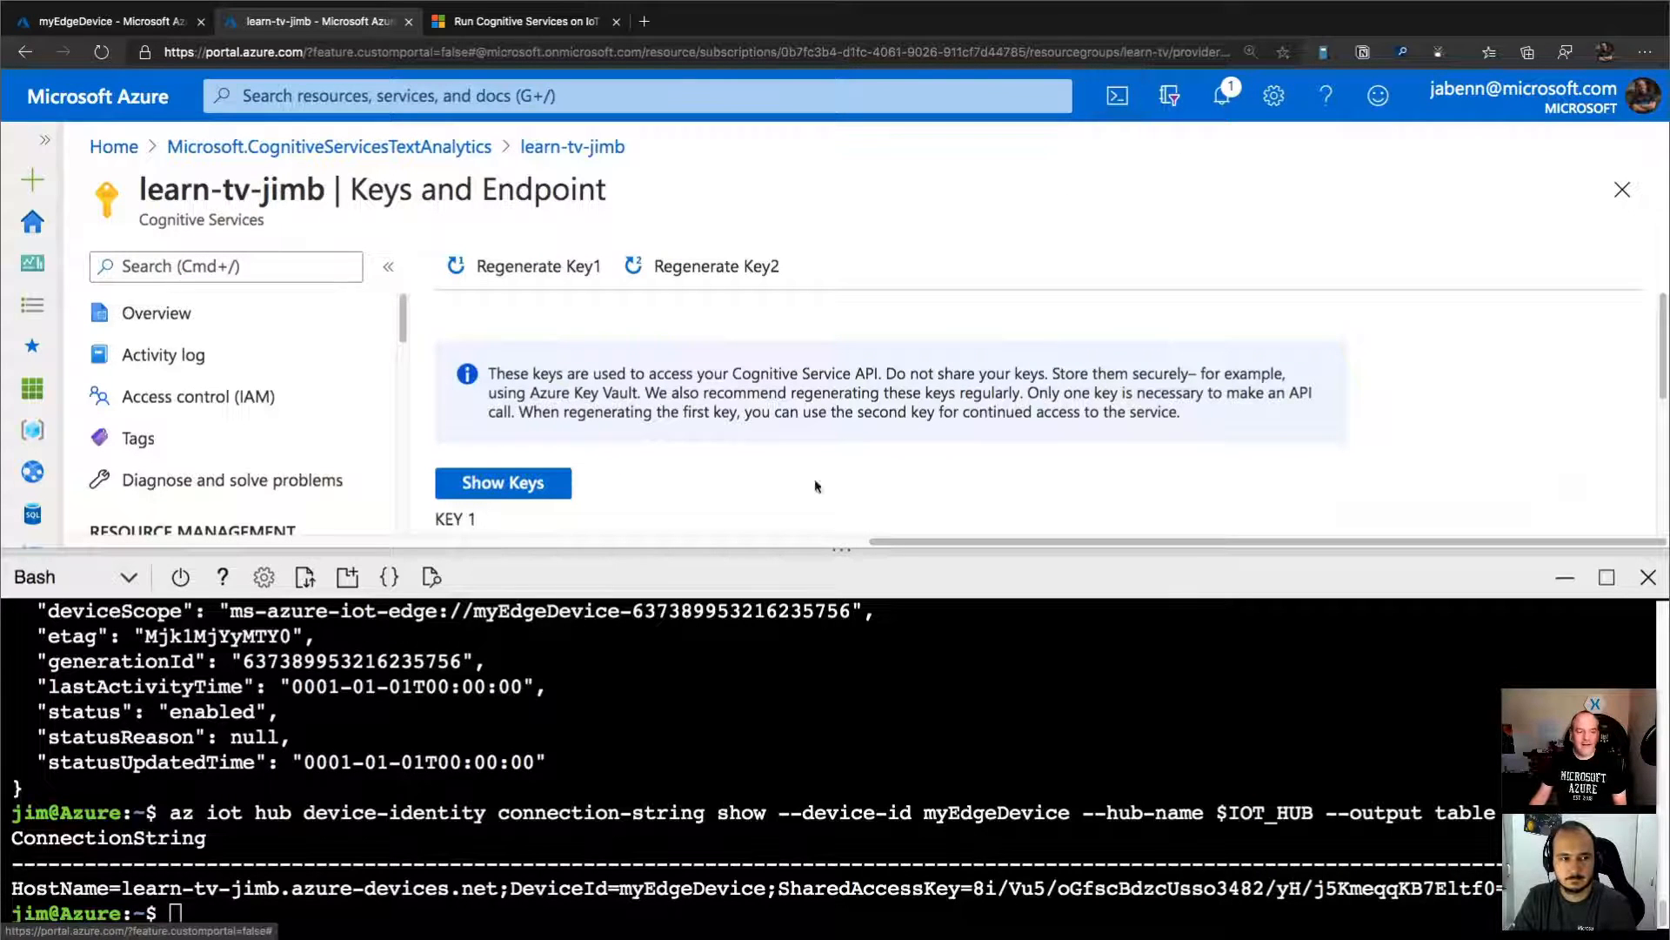
left_click(1117, 96)
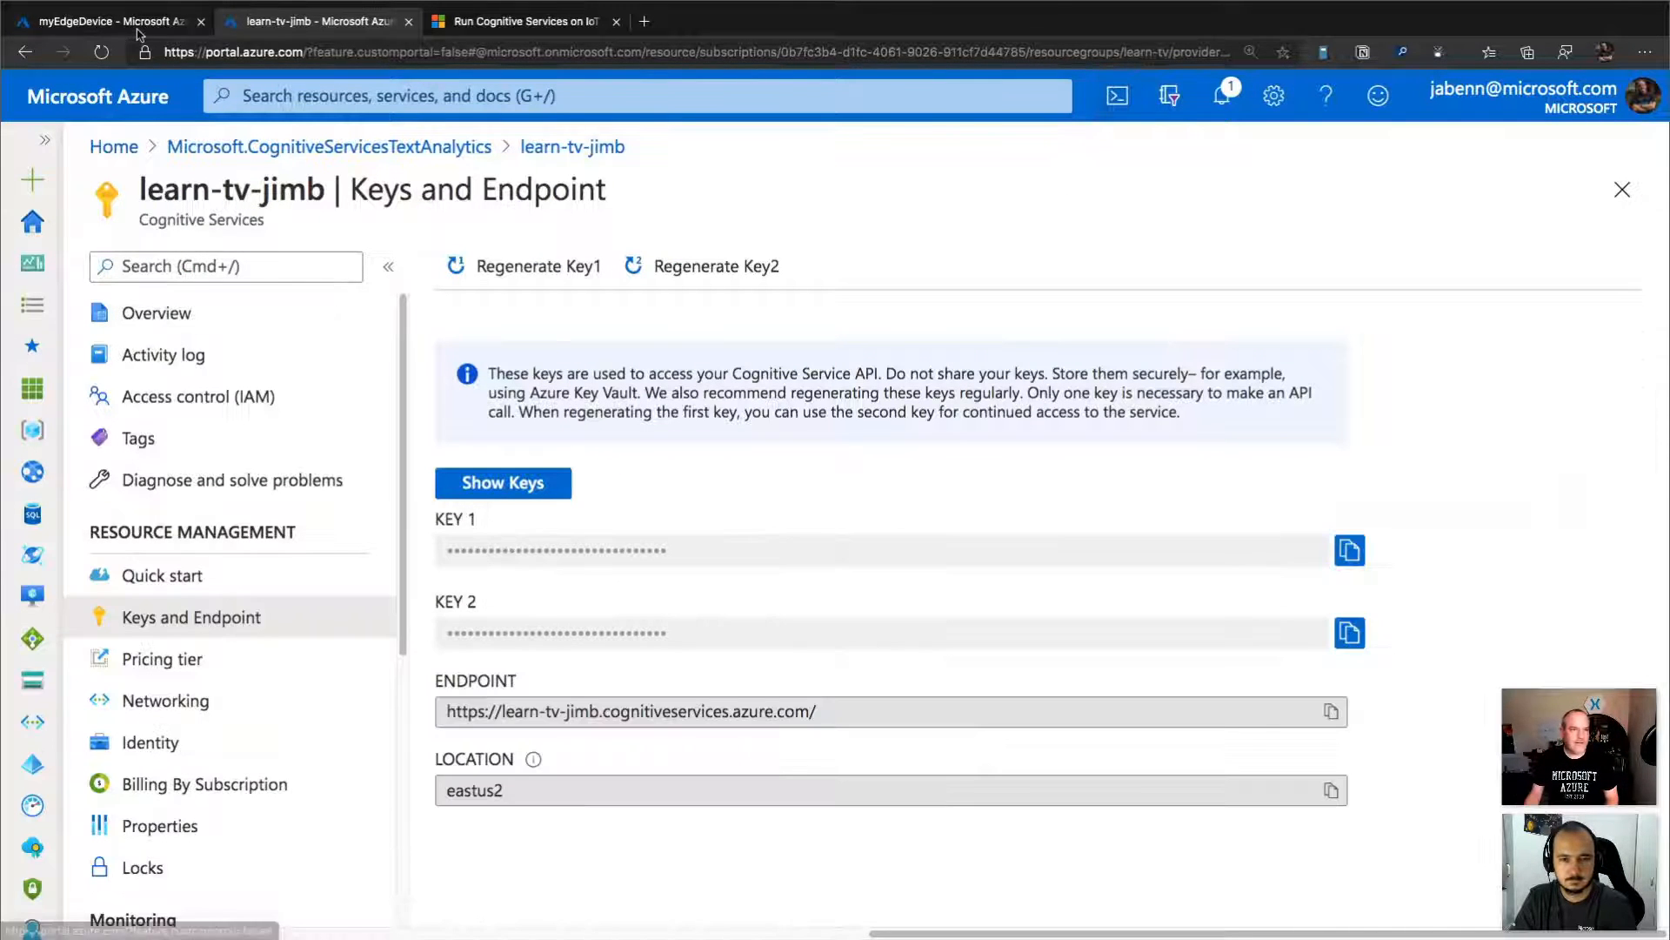
In Cloud Shell on the myEdgeDevice page, run iotedge list twice on EdgeVM to check the deployed modules.
left_click(139, 26)
left_click(1117, 95)
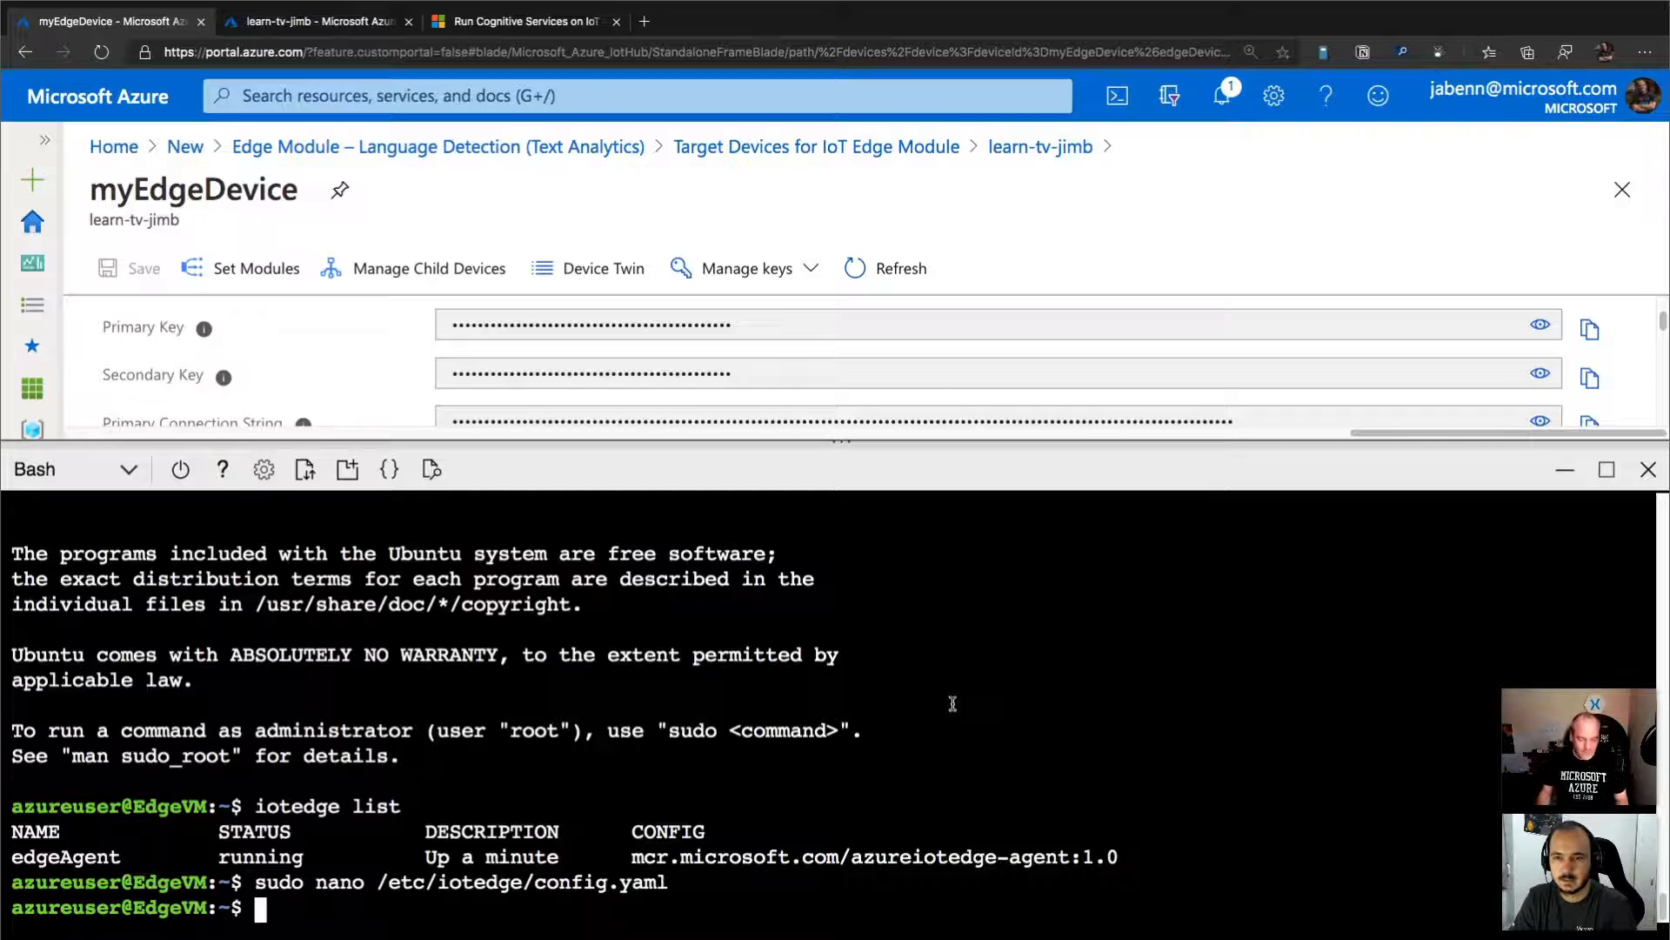
type("iotedge list")
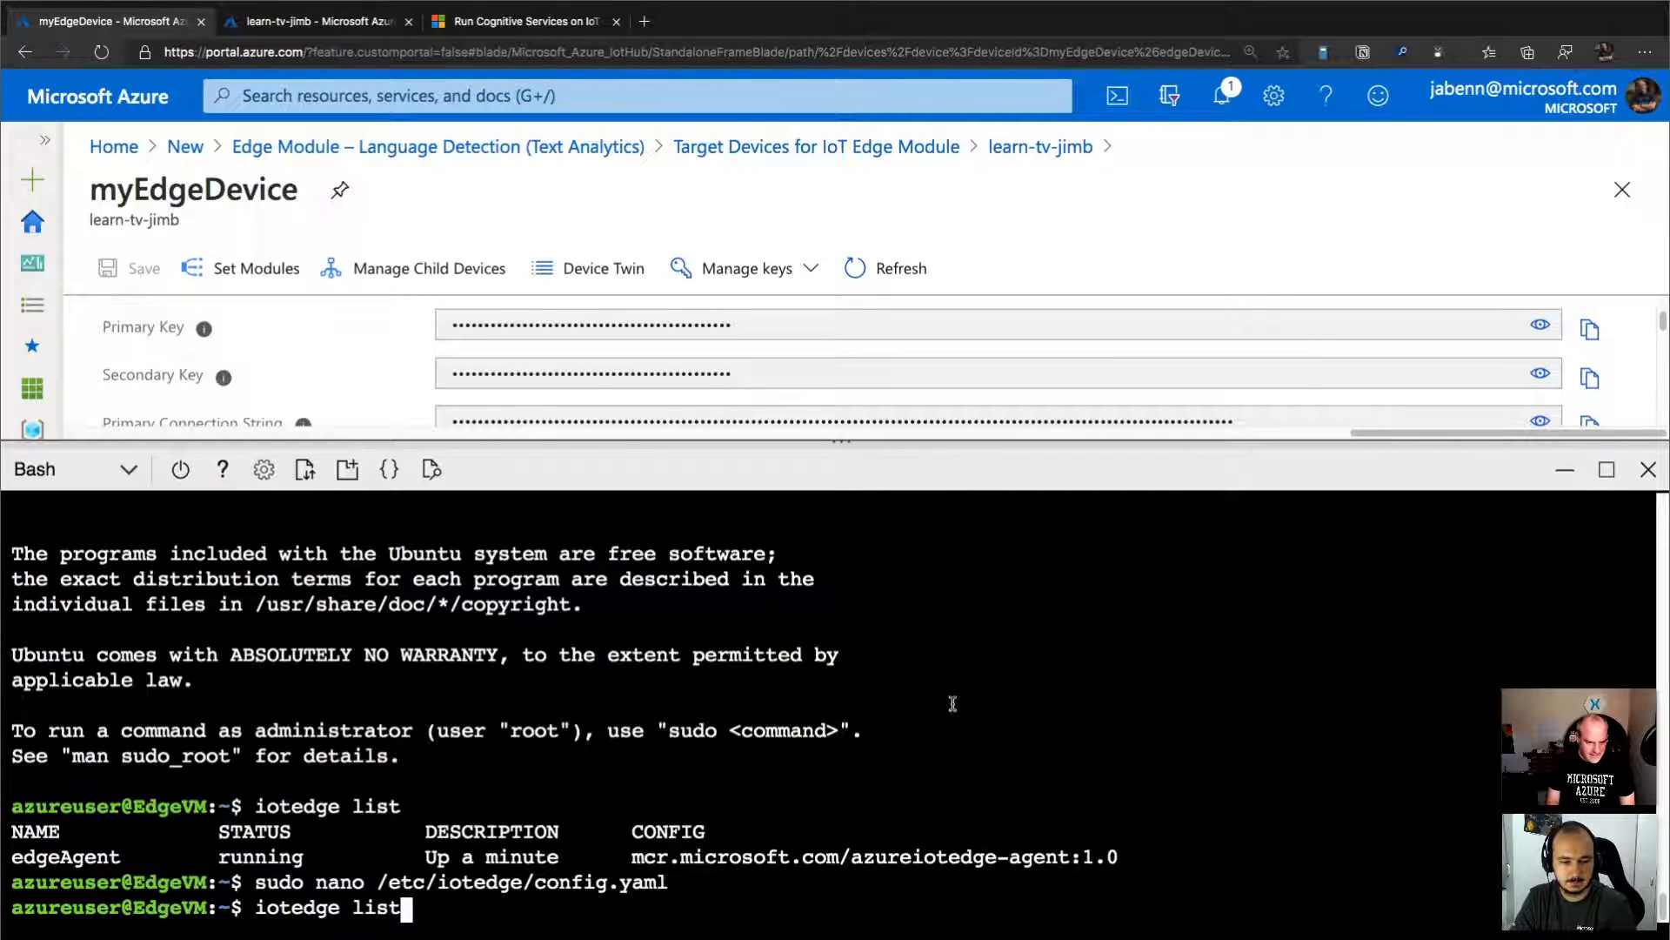
key("Return")
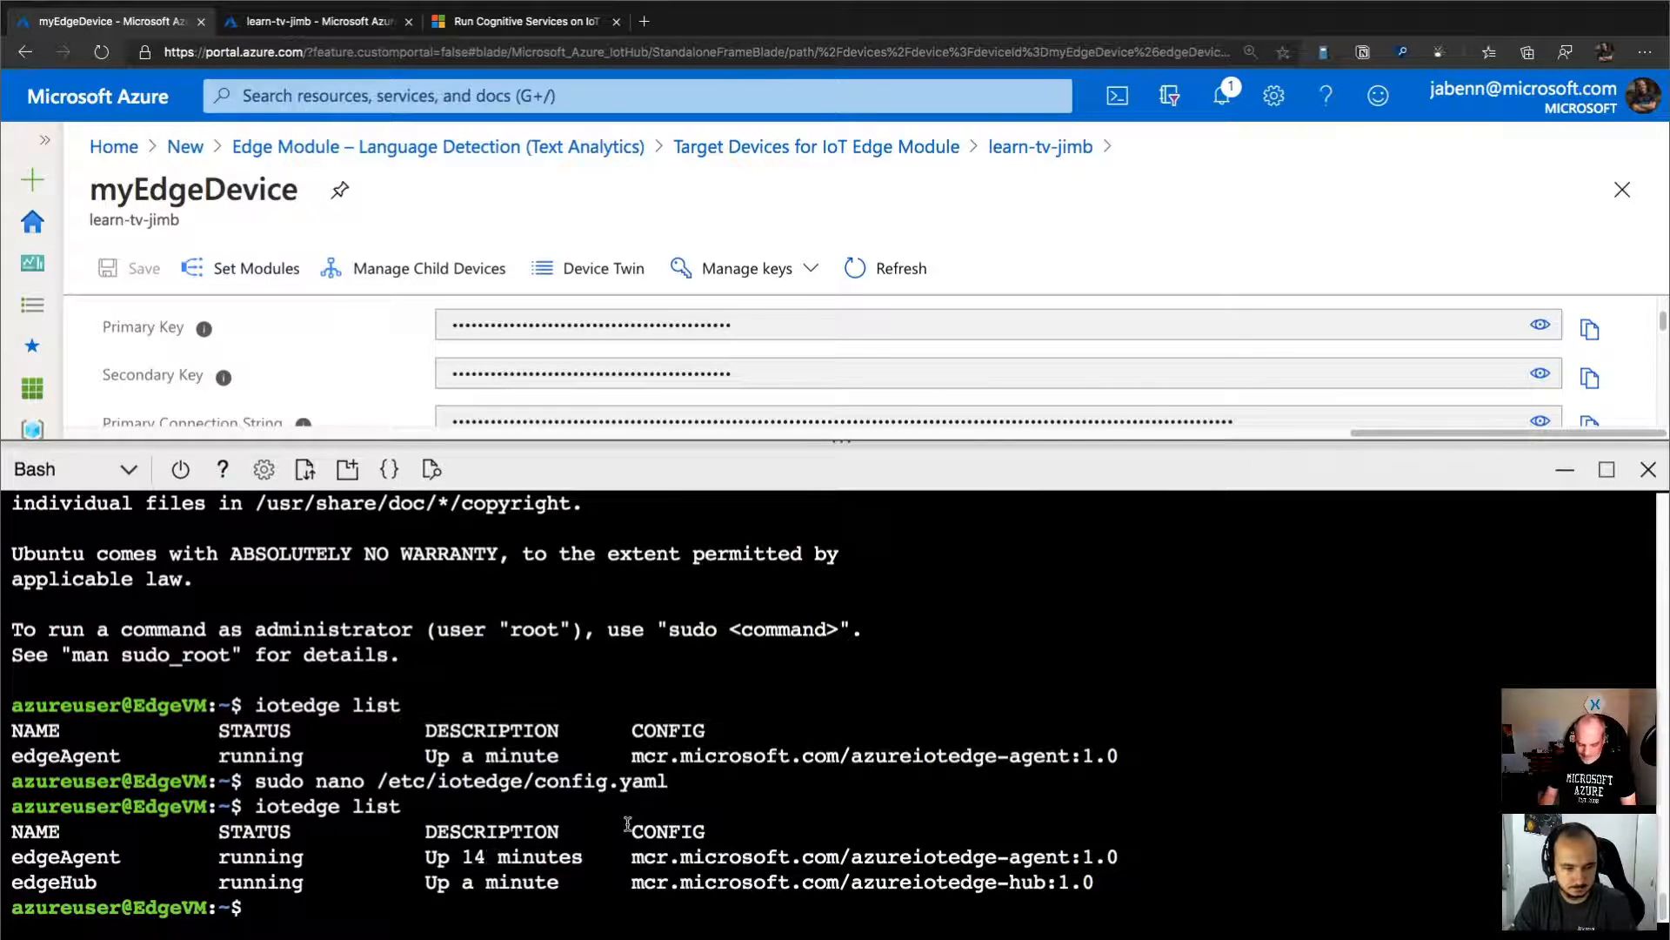
type("iotedge list")
key("Return")
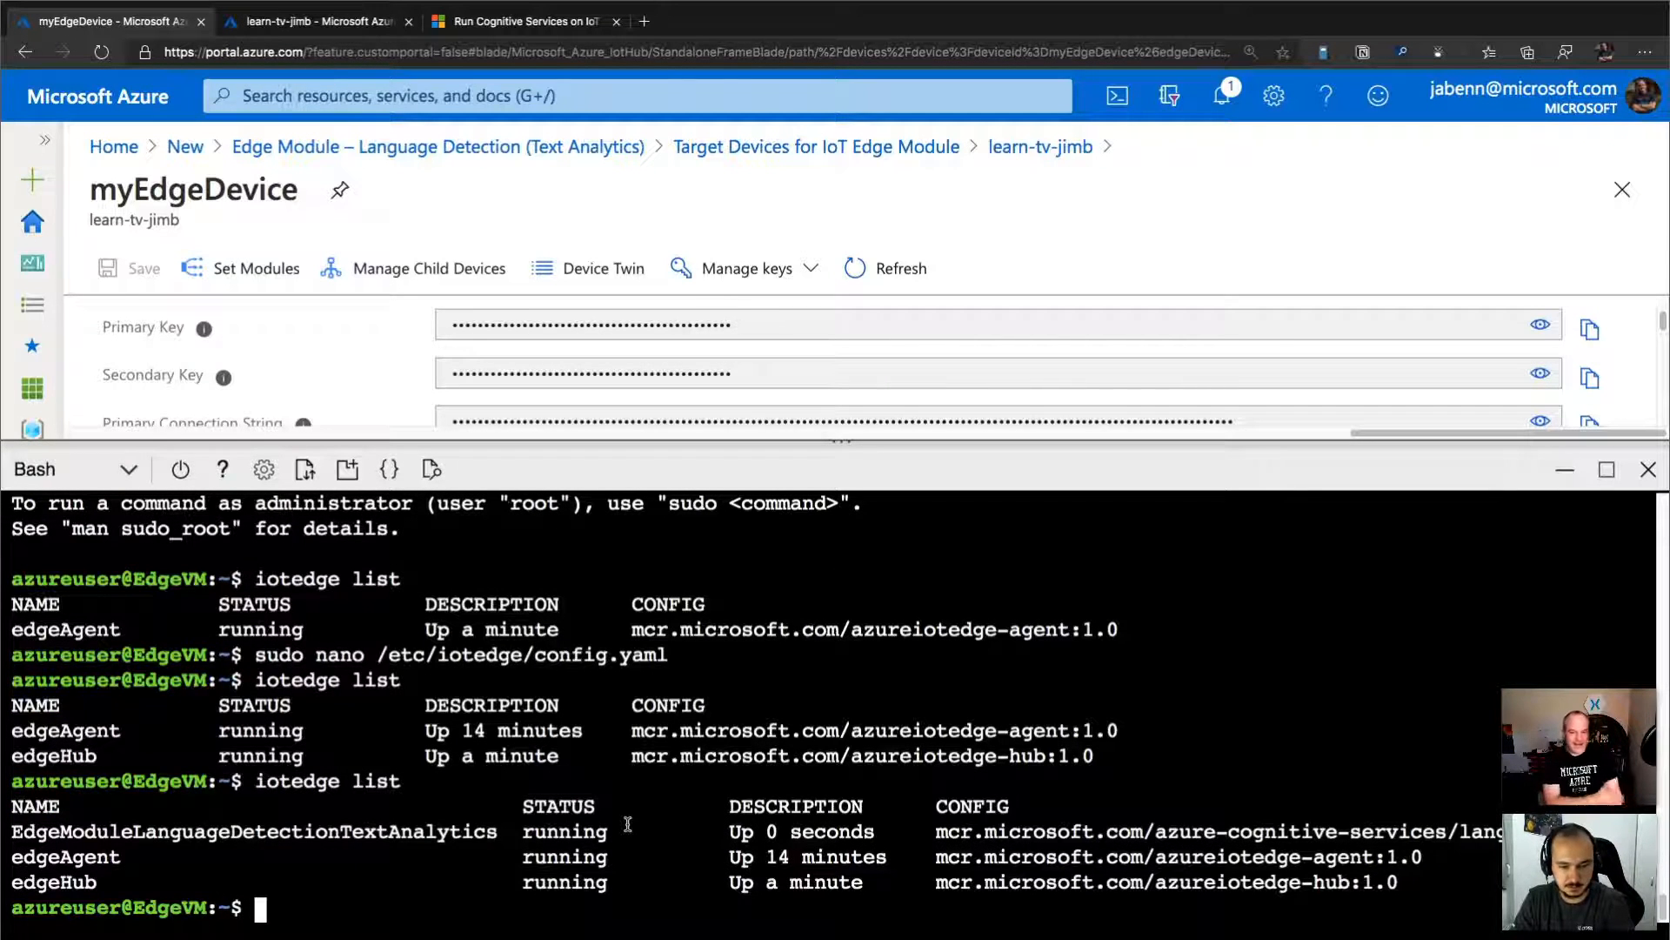
Hide Cloud Shell and refresh myEdgeDevice to check the runtime response and the status of its modules.
left_click(1565, 469)
left_click(877, 269)
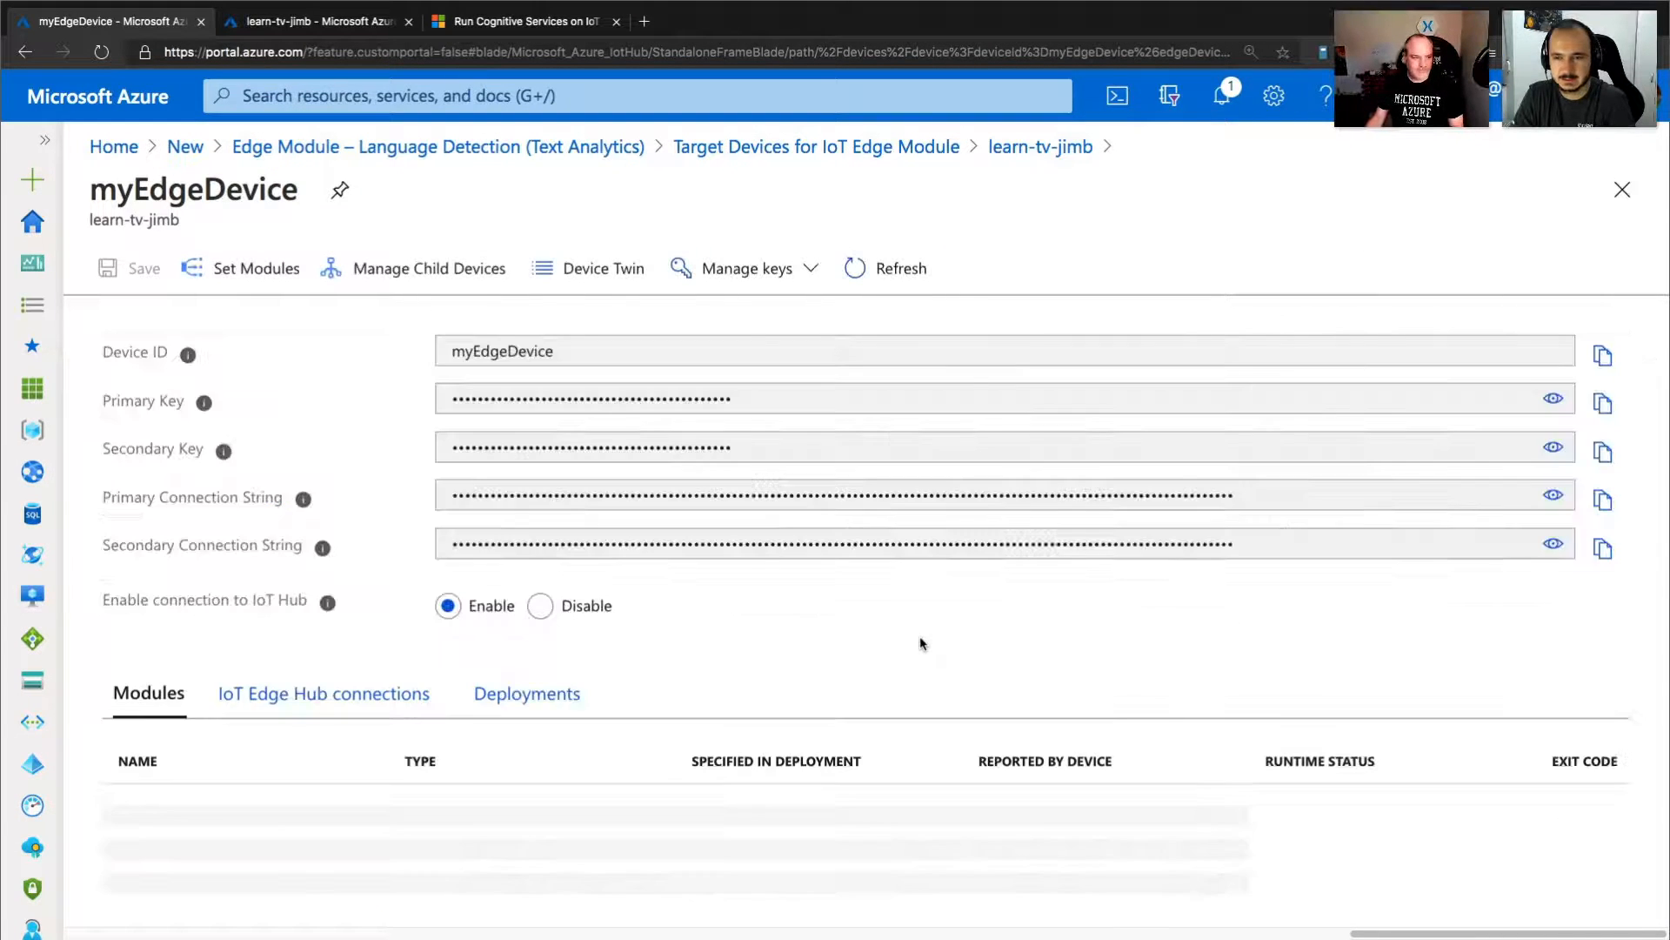
scroll(988, 683, "down", 1)
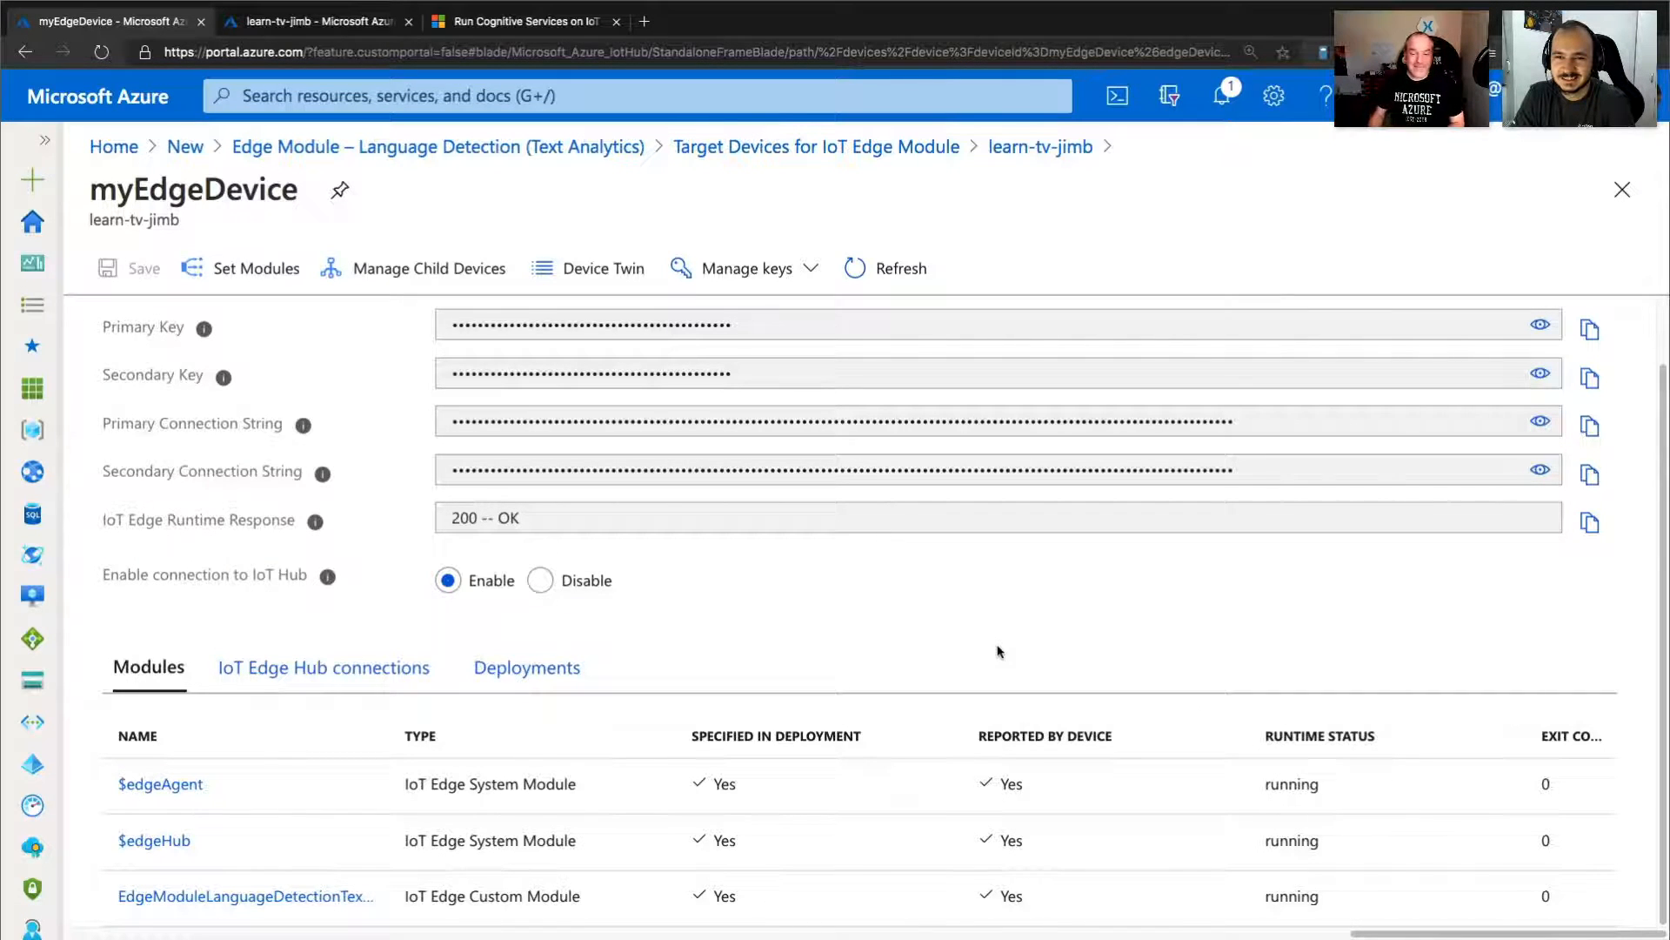
From the Text Analytics resource's overview, go to the learn-tv resource group and open the EdgeVM virtual machine.
left_click(373, 31)
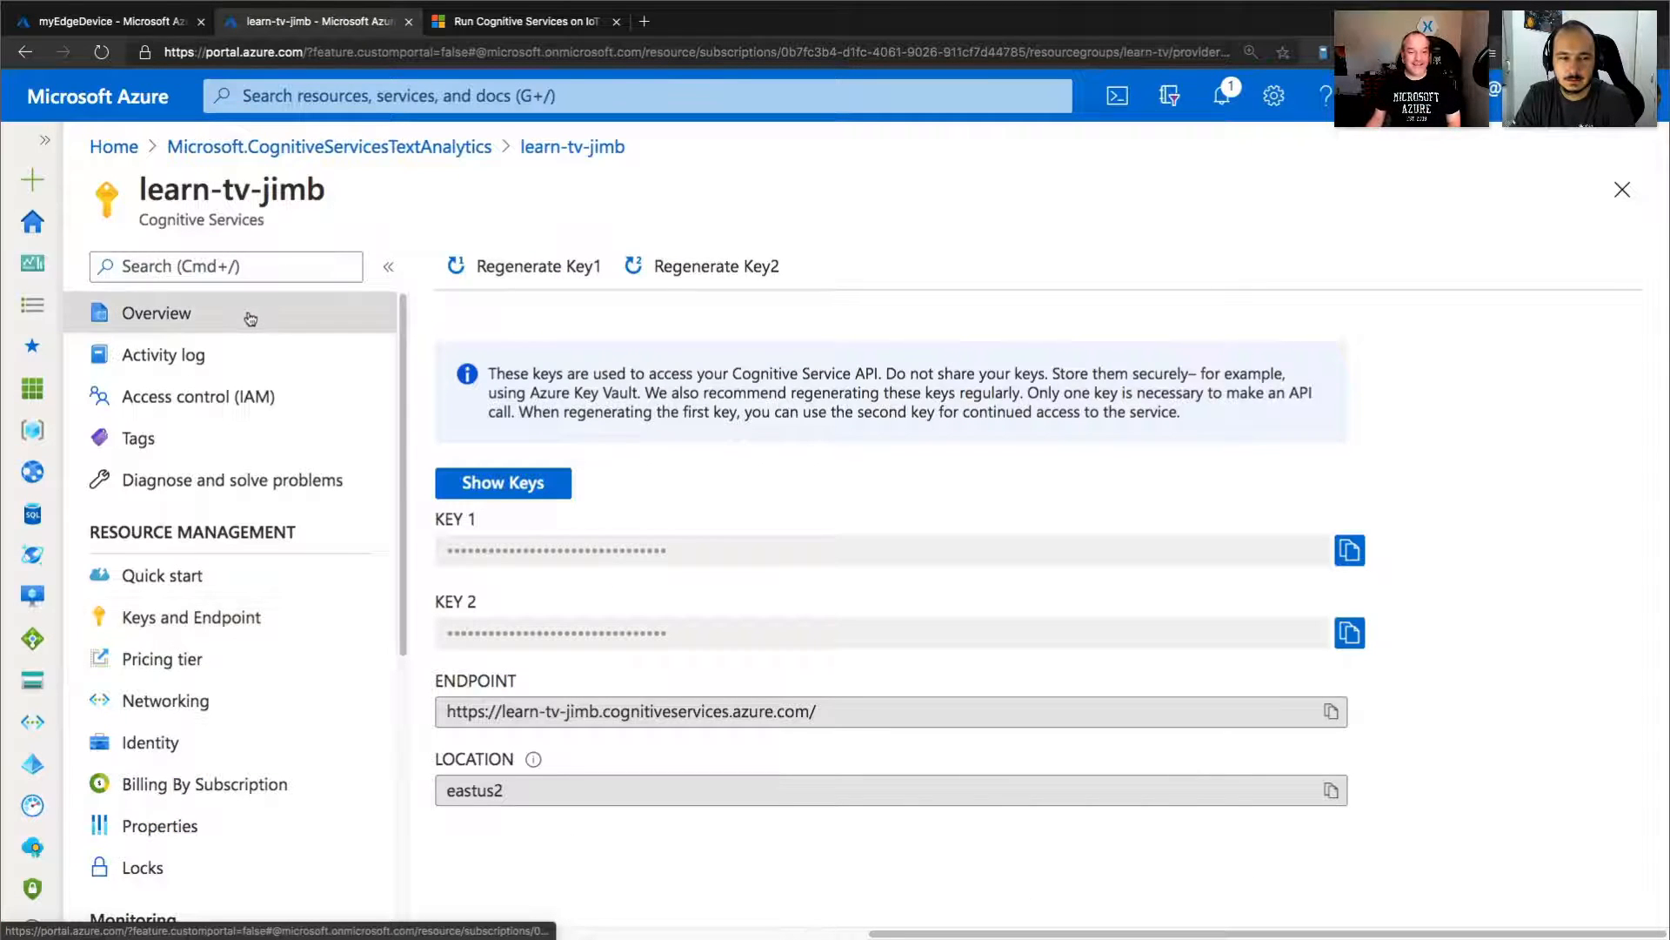
left_click(250, 314)
left_click(507, 484)
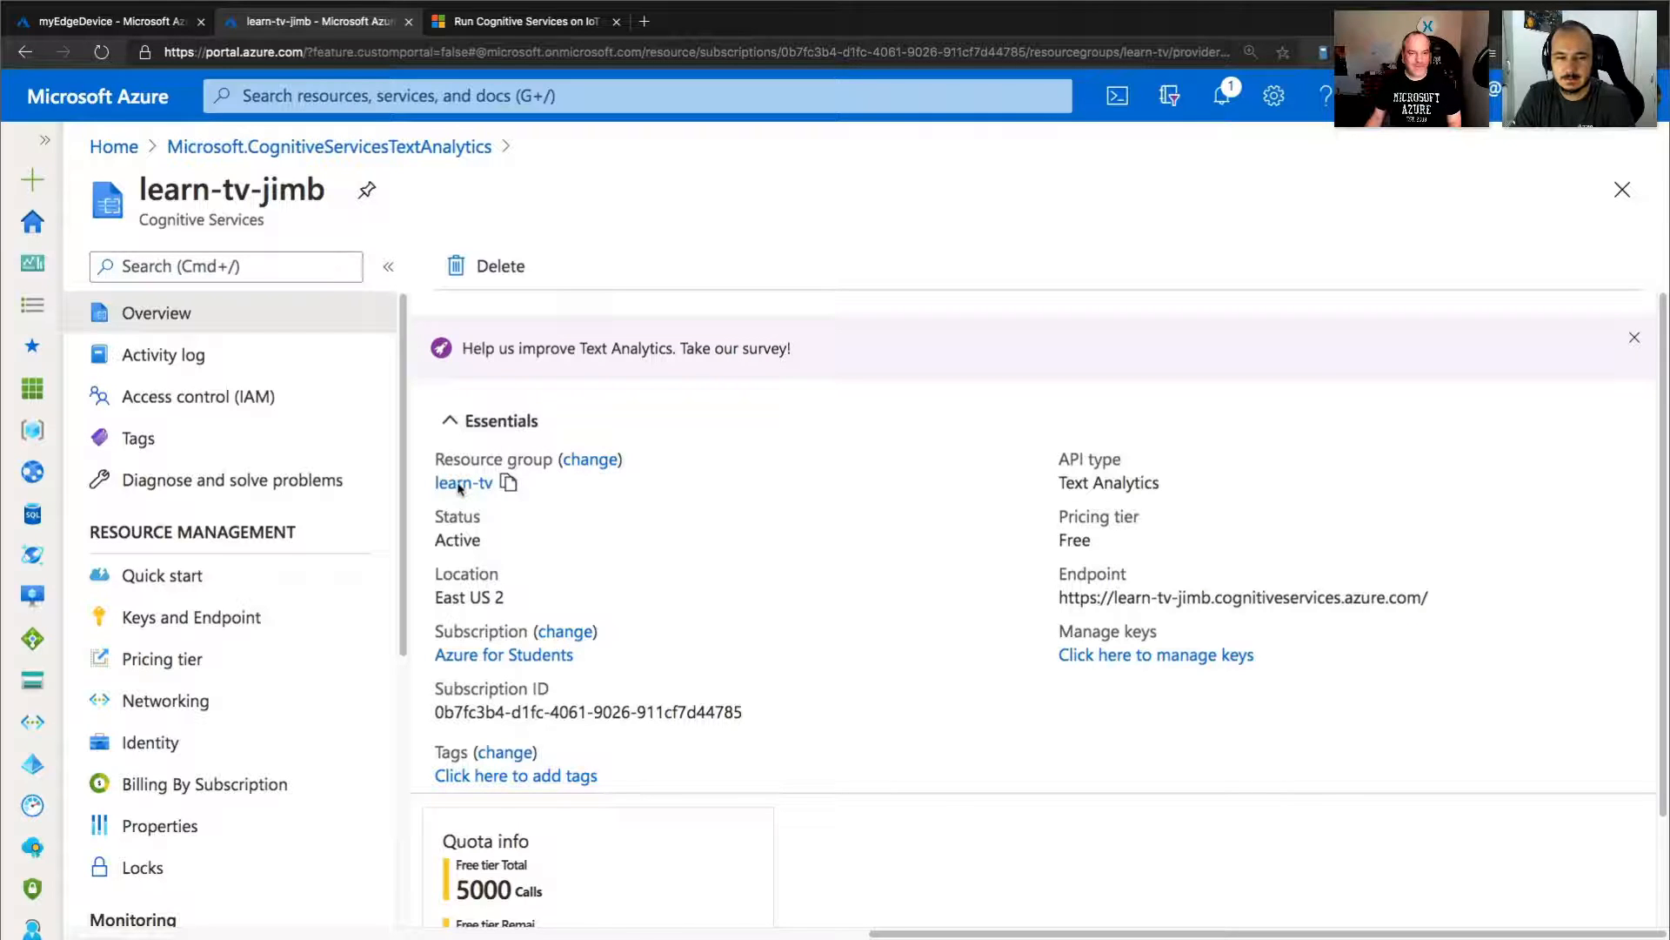
left_click(461, 484)
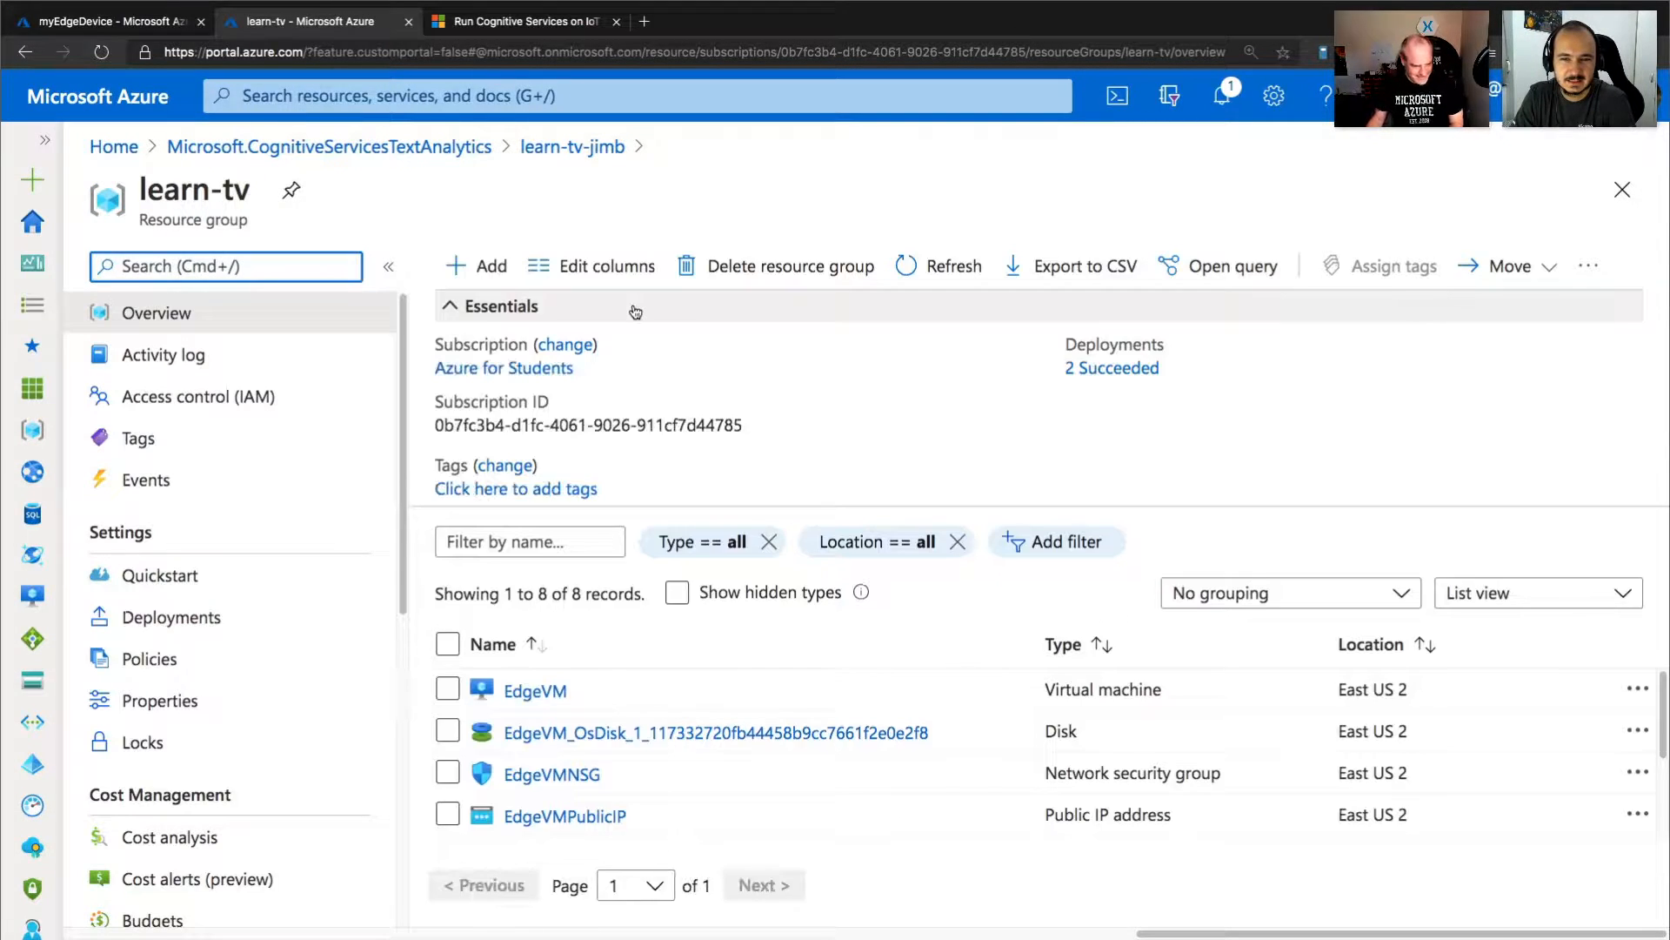
left_click(549, 703)
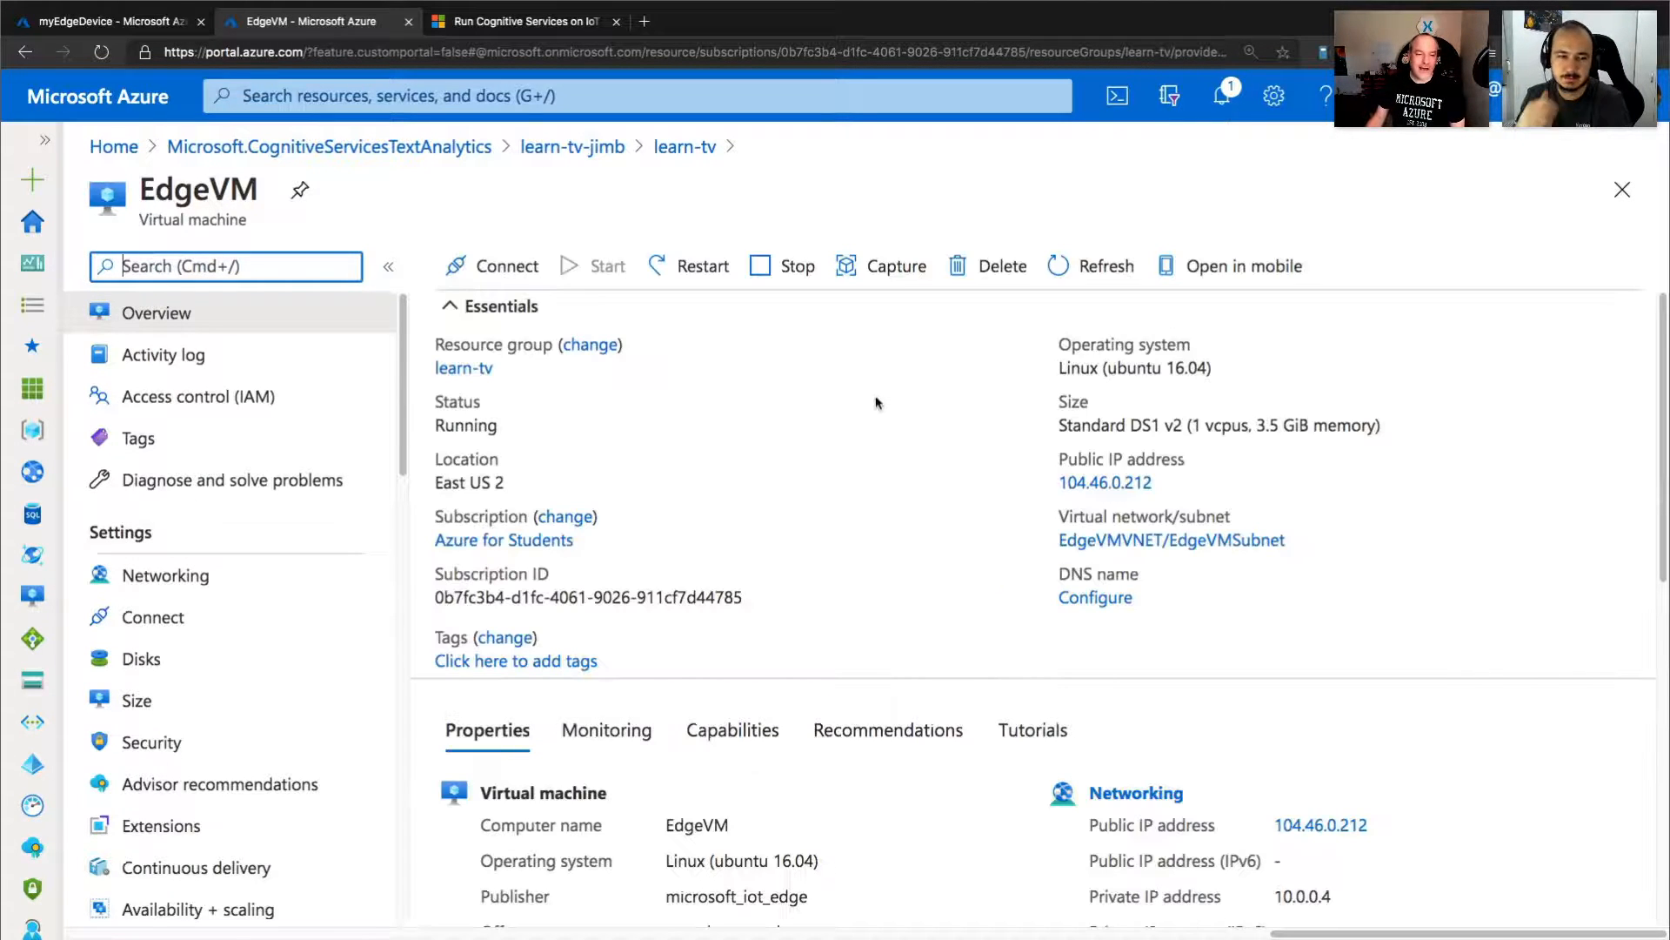
Open EdgeVM's networking settings and check the ports, sources and actions of its inbound port rules.
left_click(211, 577)
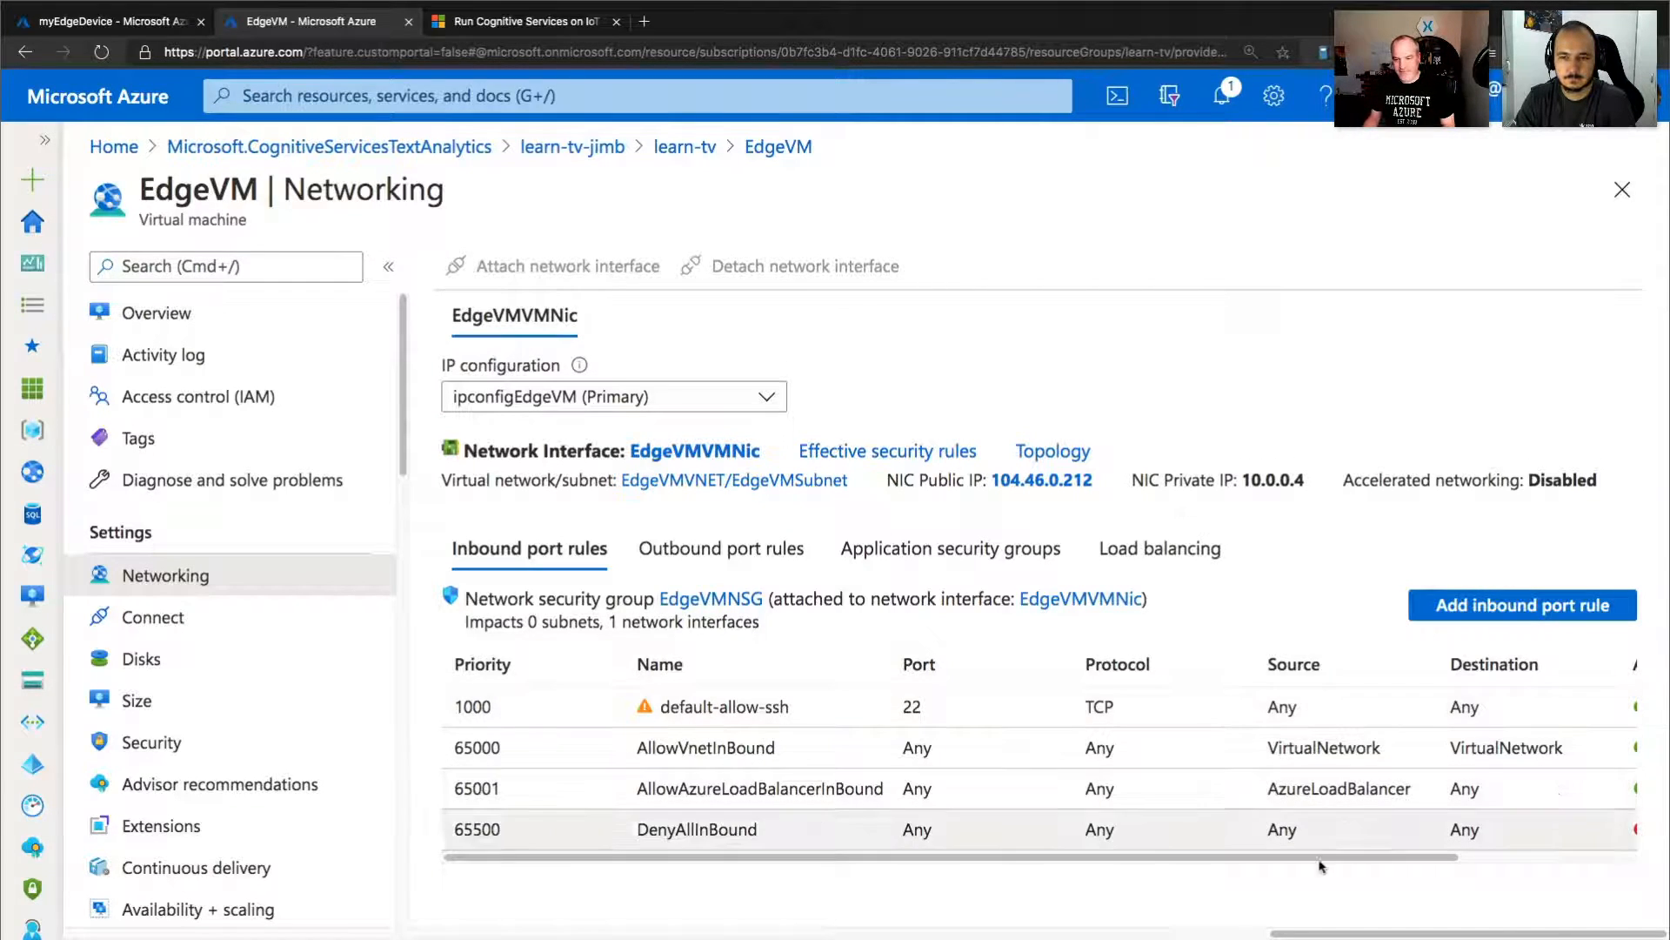
mouse_move(1321, 859)
left_mouse_down()
mouse_move(1452, 866)
mouse_move(1319, 864)
left_mouse_up()
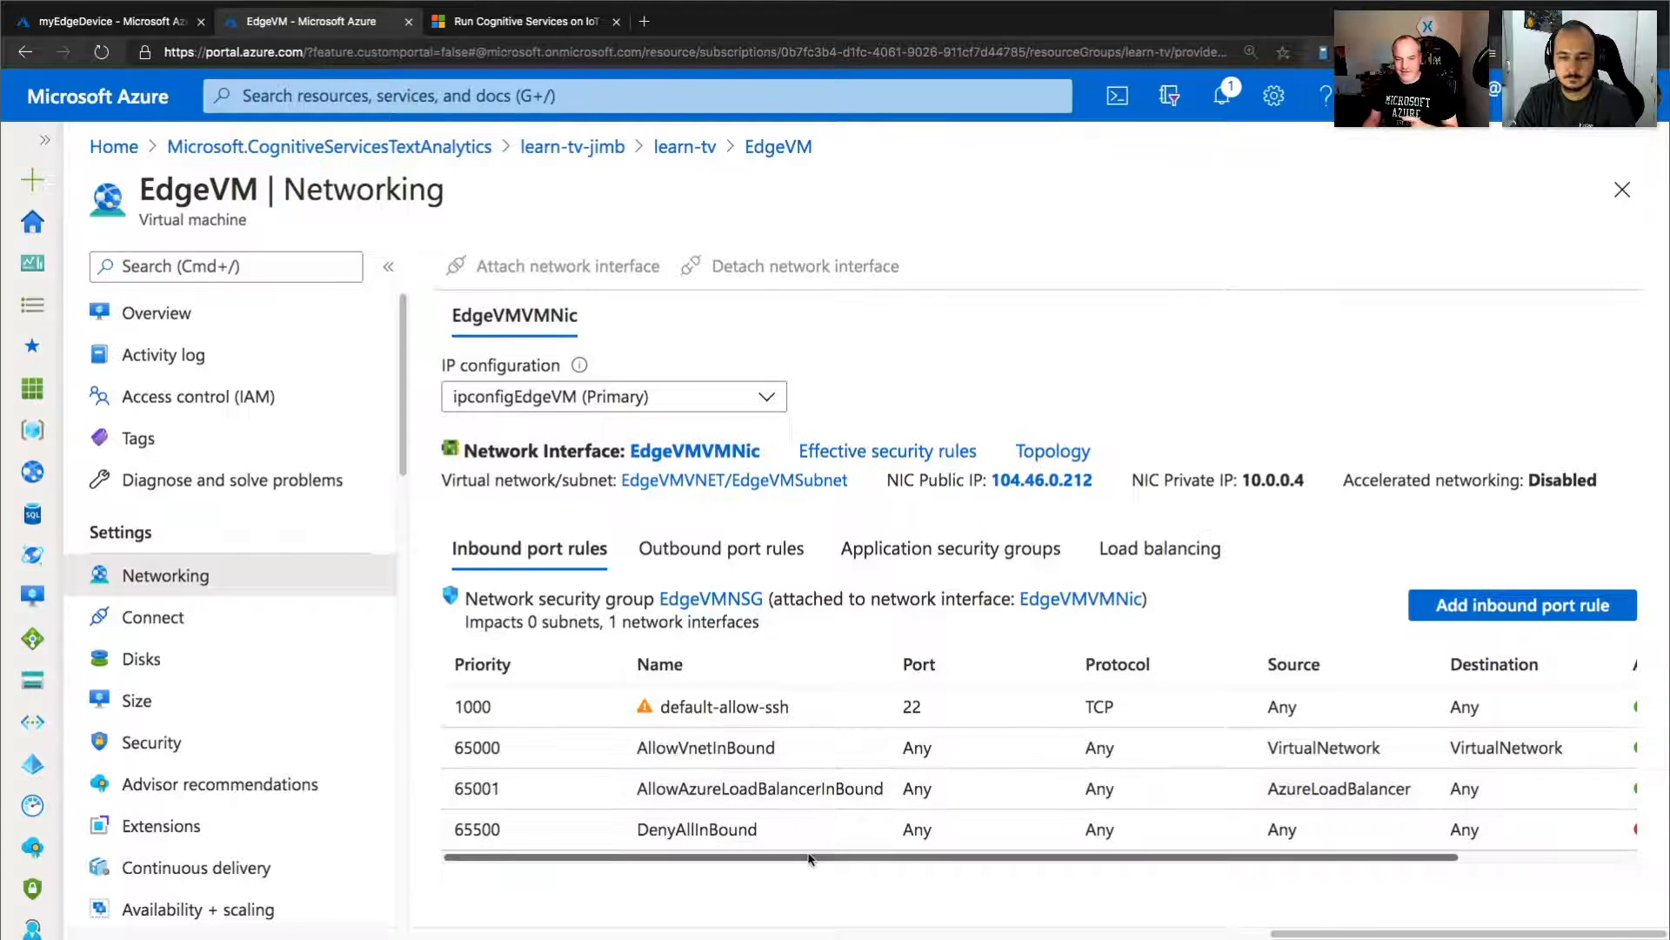
left_click_drag(808, 862, 1489, 860)
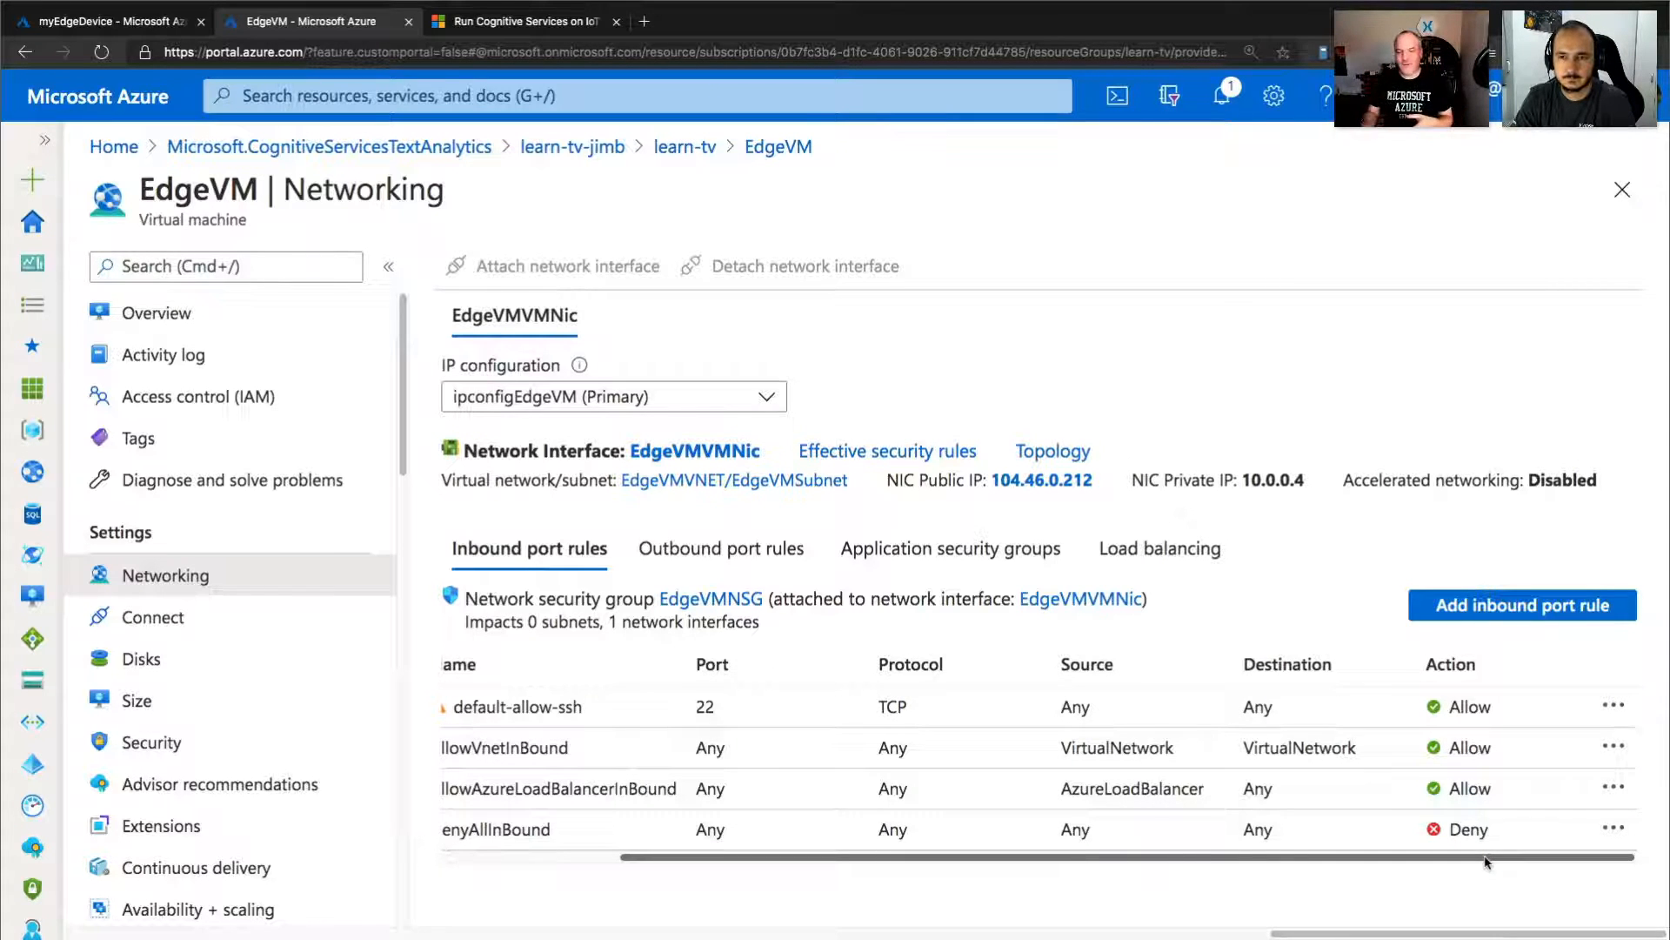
left_click_drag(1488, 861, 1199, 893)
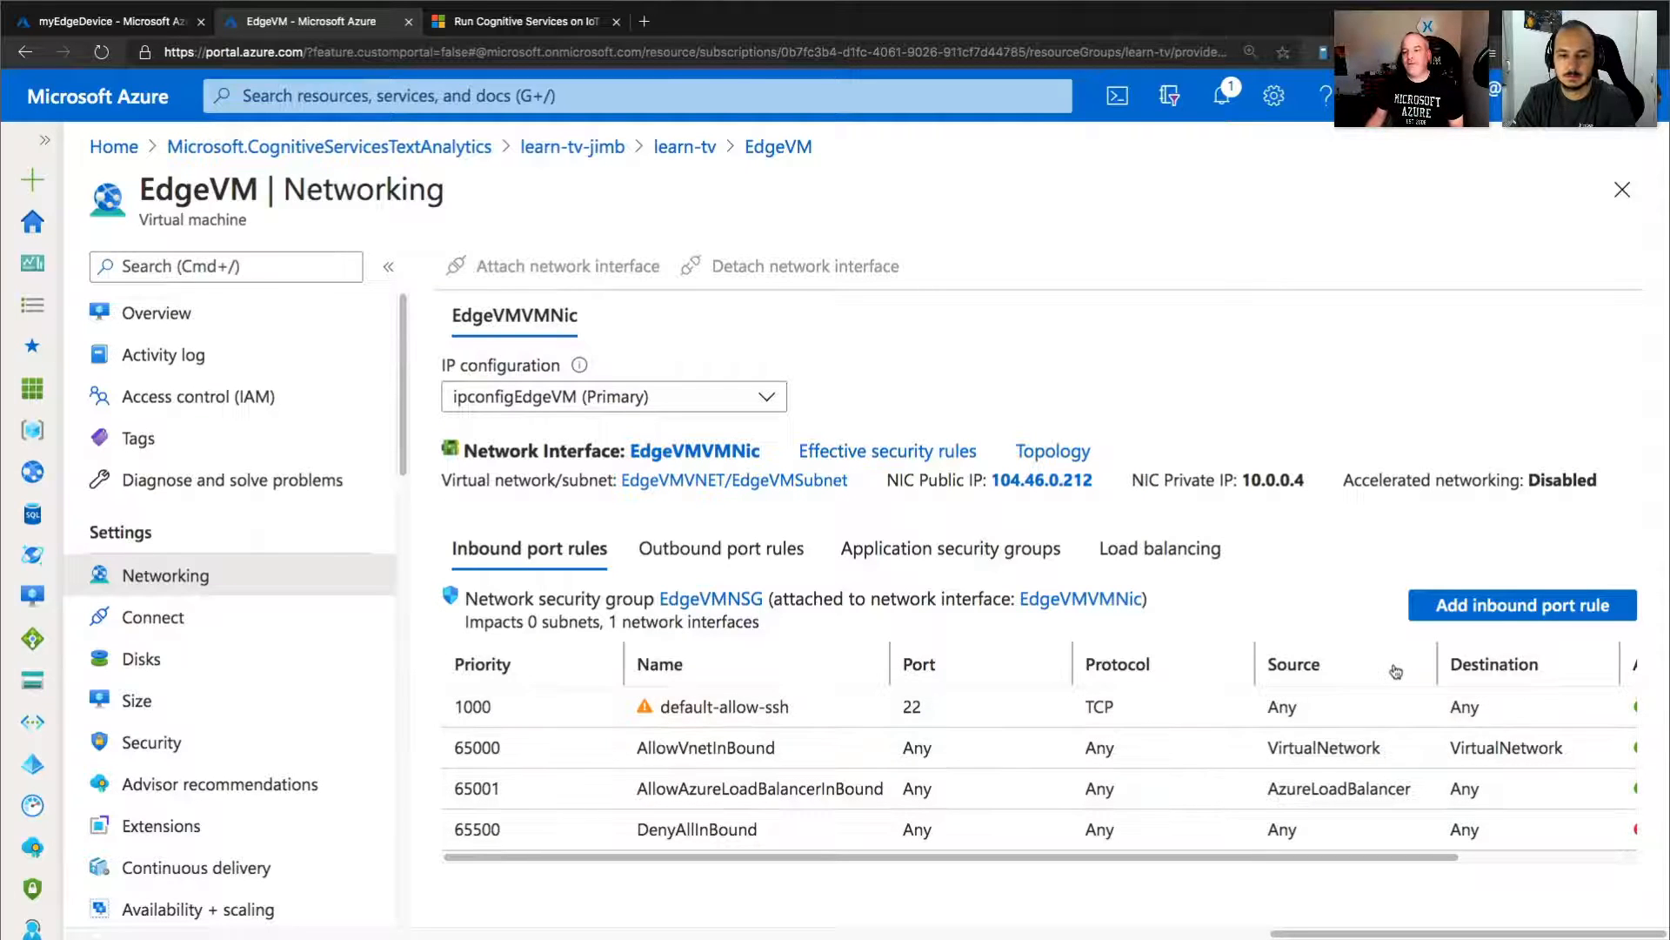
Add an inbound security rule to EdgeVMNSG for port 5000, named Port_5000, and check its action in the rules list.
left_click(1518, 605)
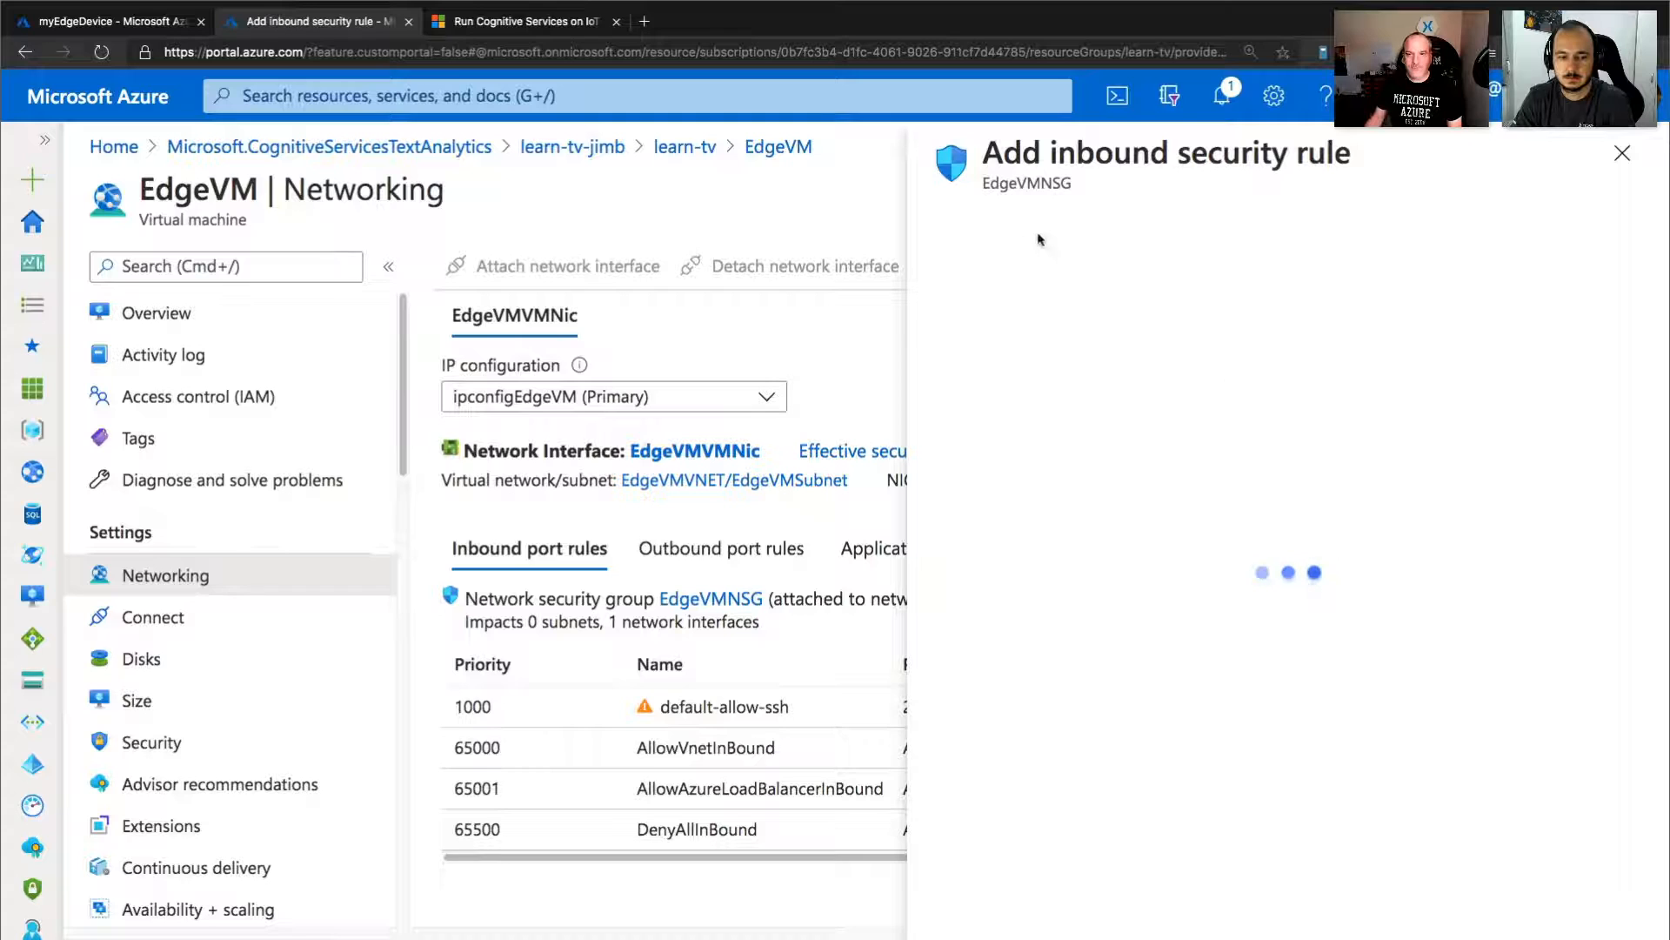
left_click(999, 230)
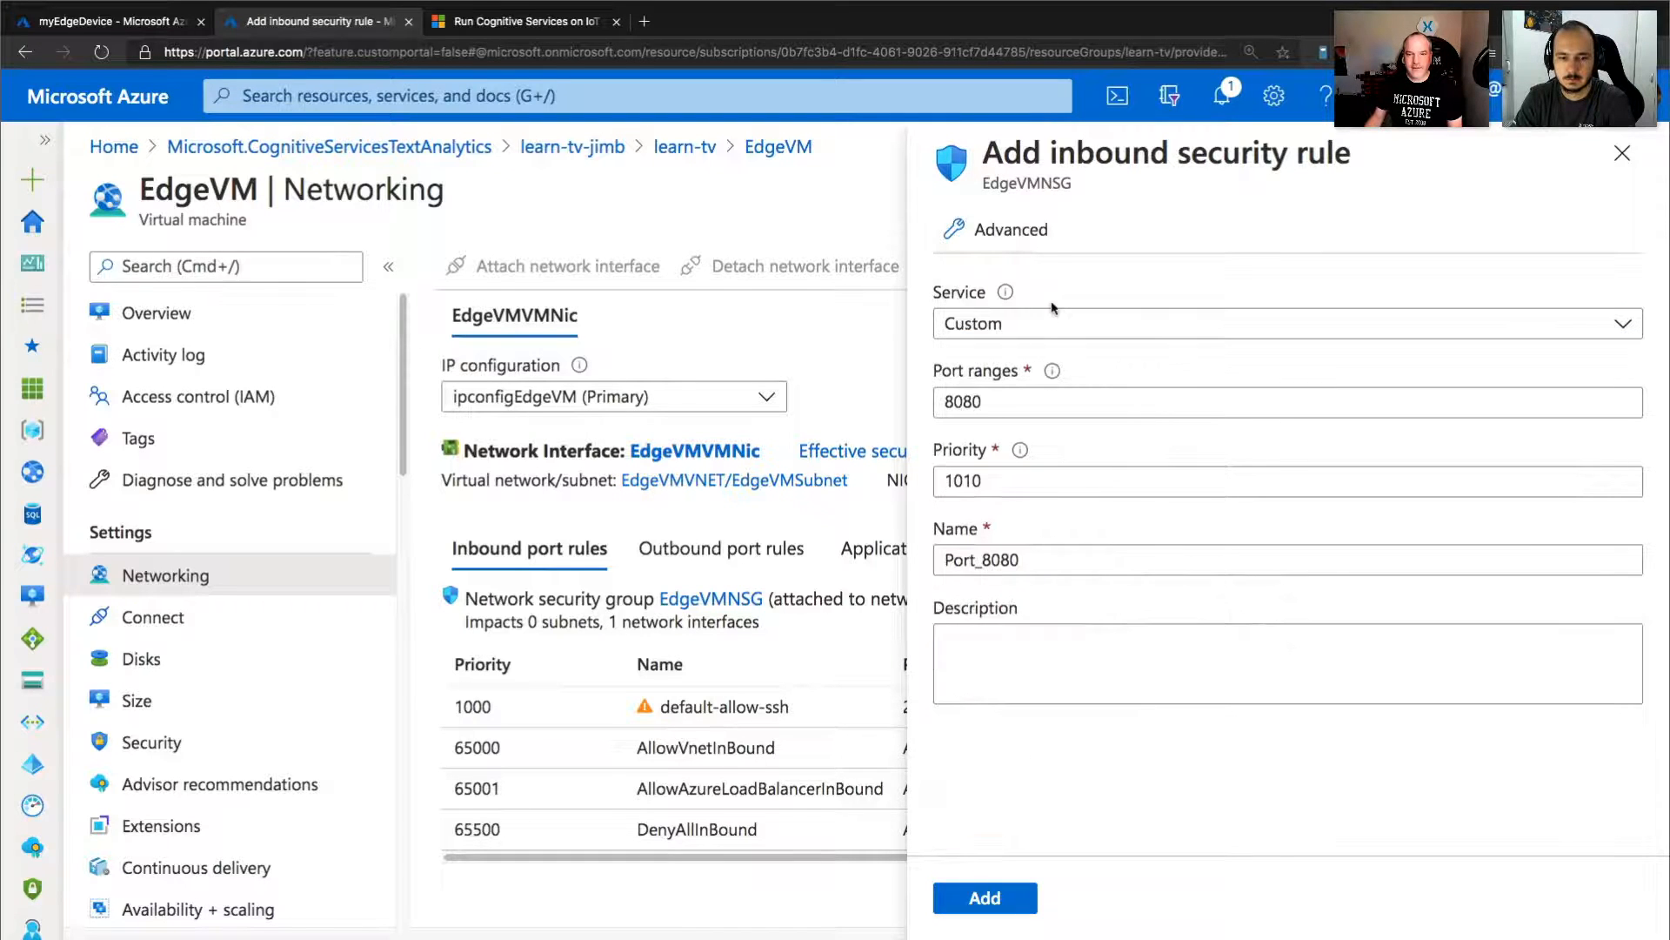
left_click_drag(1003, 401, 894, 407)
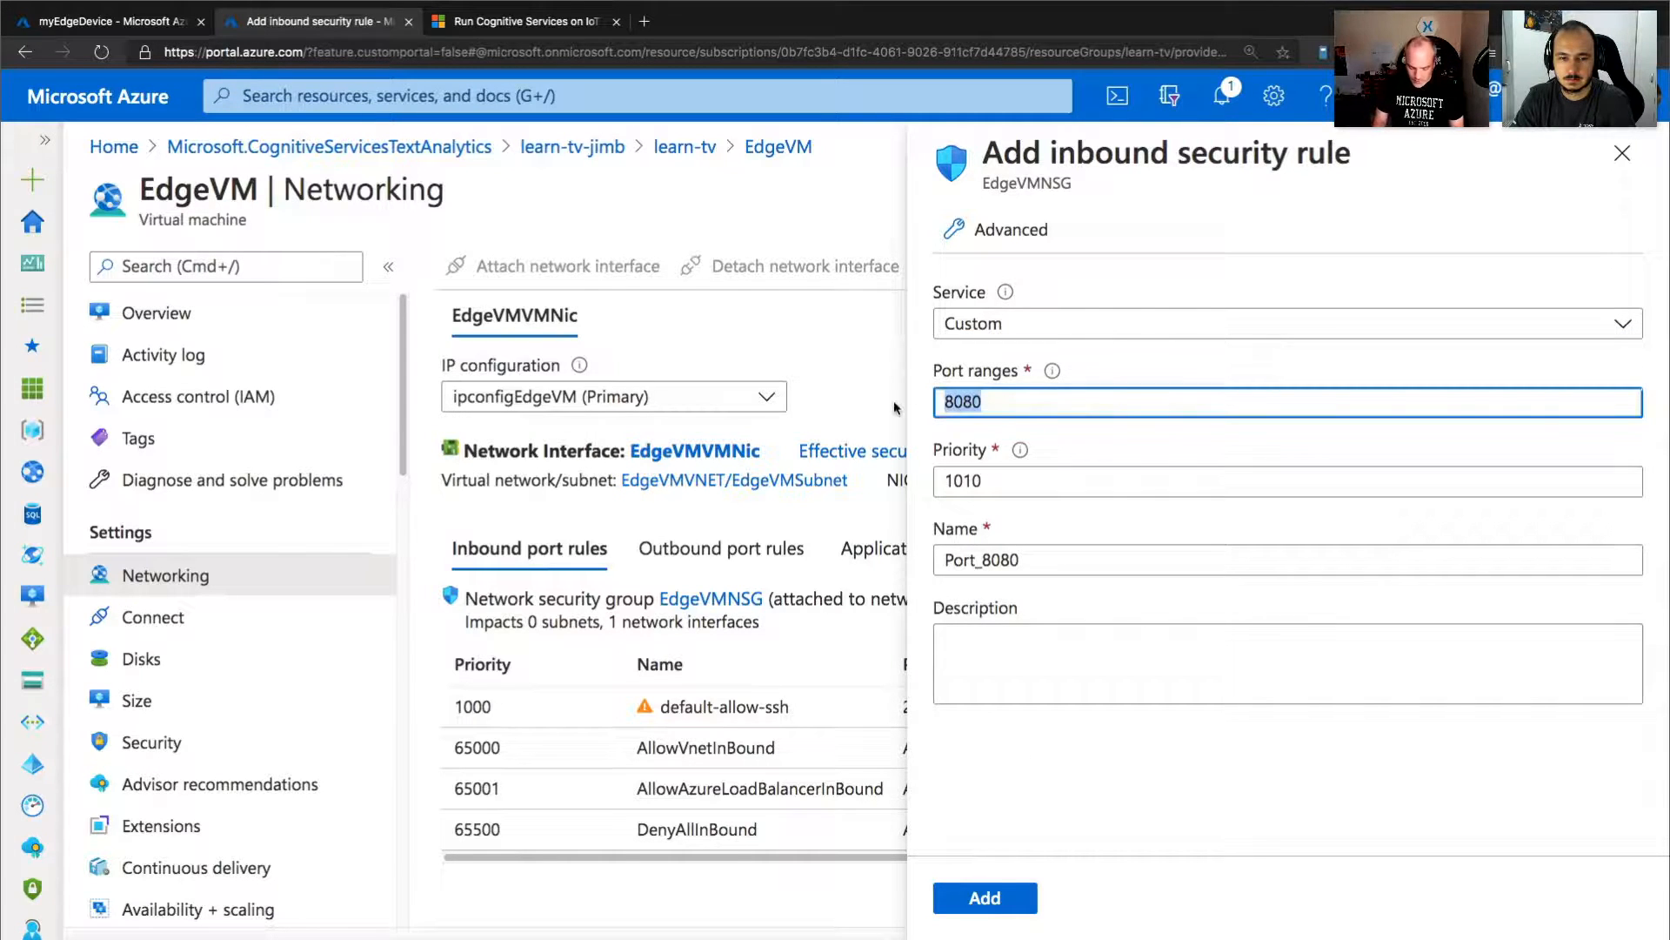
type("500")
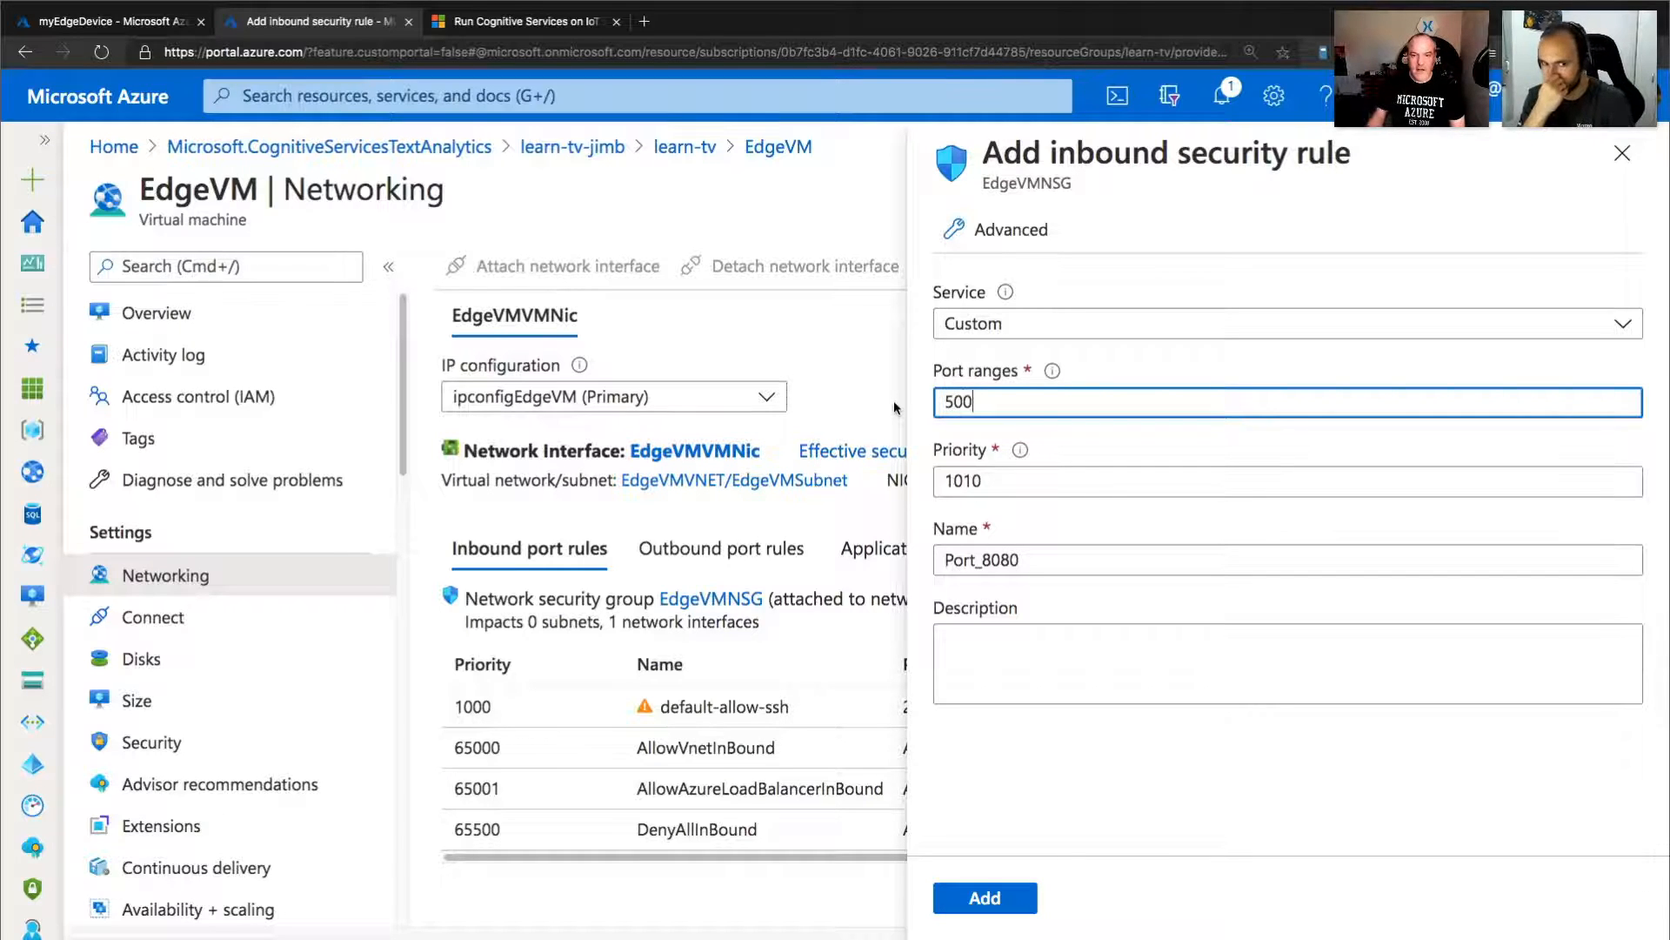
type("0")
left_click(983, 559)
left_click_drag(984, 559, 1063, 563)
type("500")
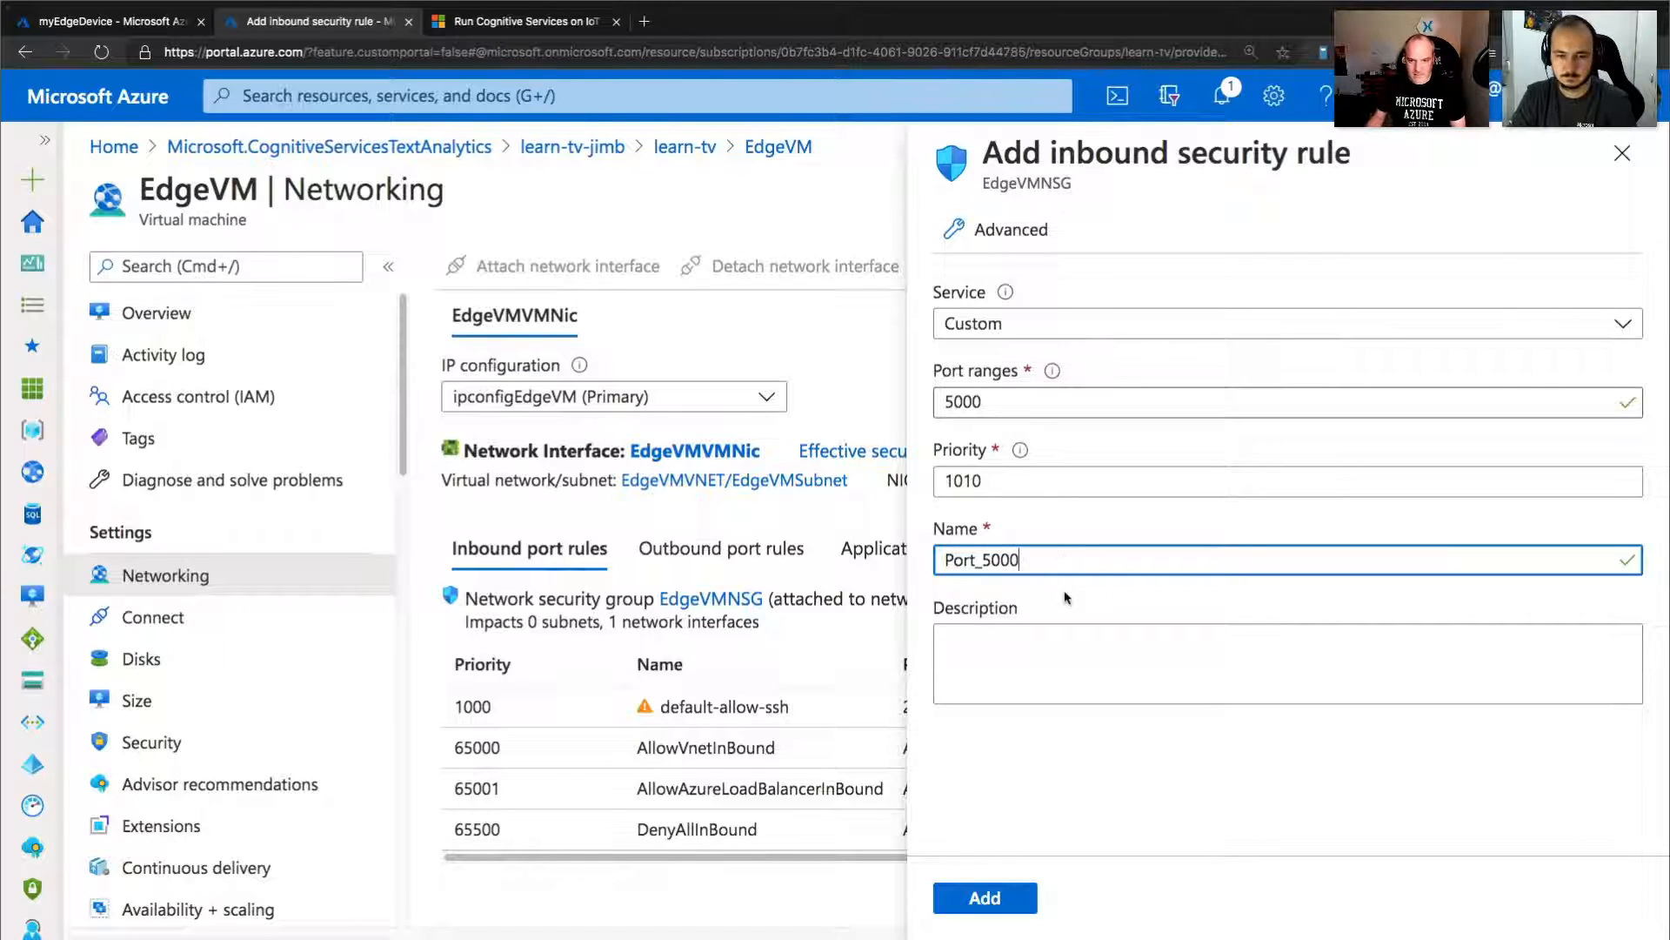
left_click(988, 900)
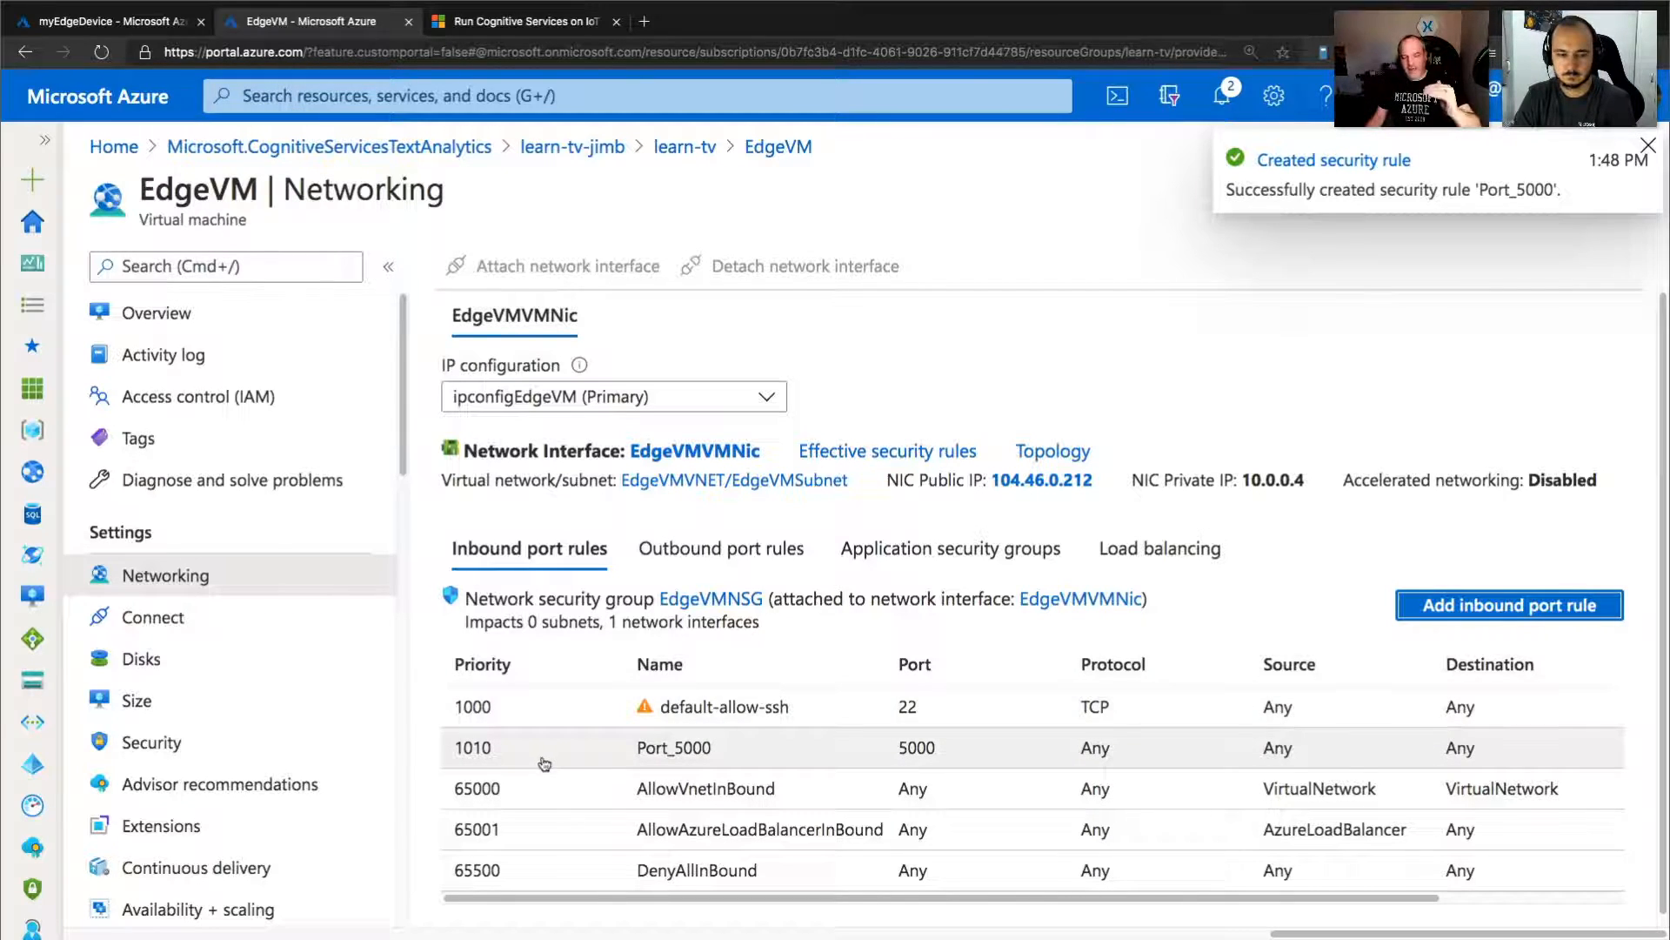
scroll(1436, 904, "right", 3)
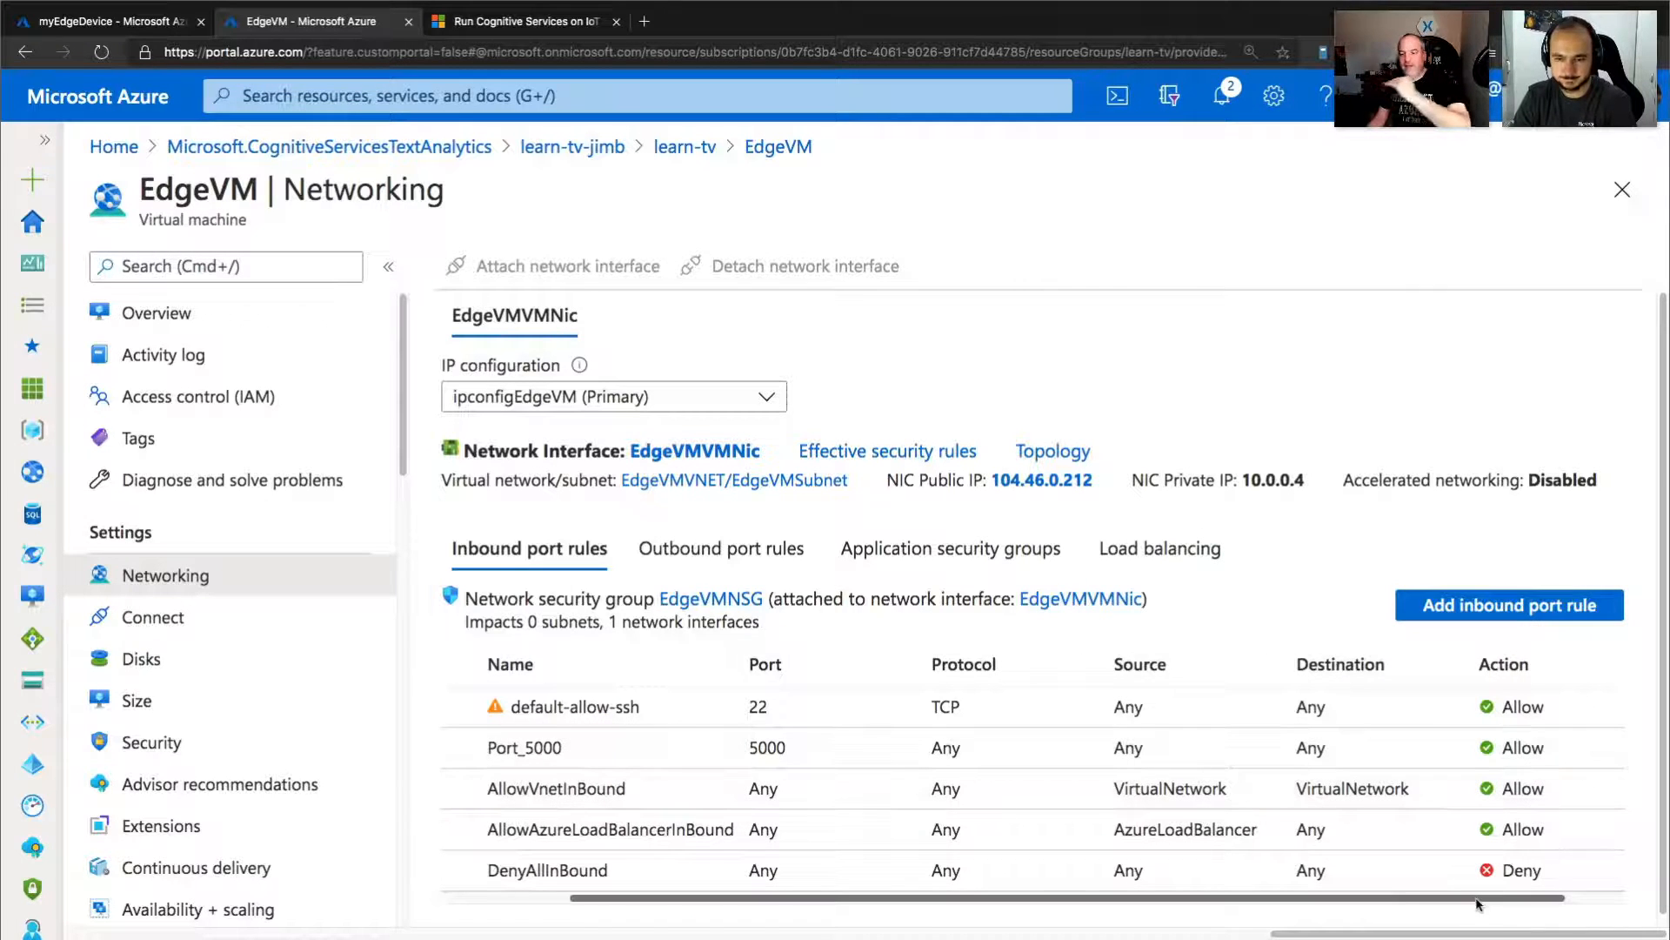
left_click_drag(1473, 898, 1337, 914)
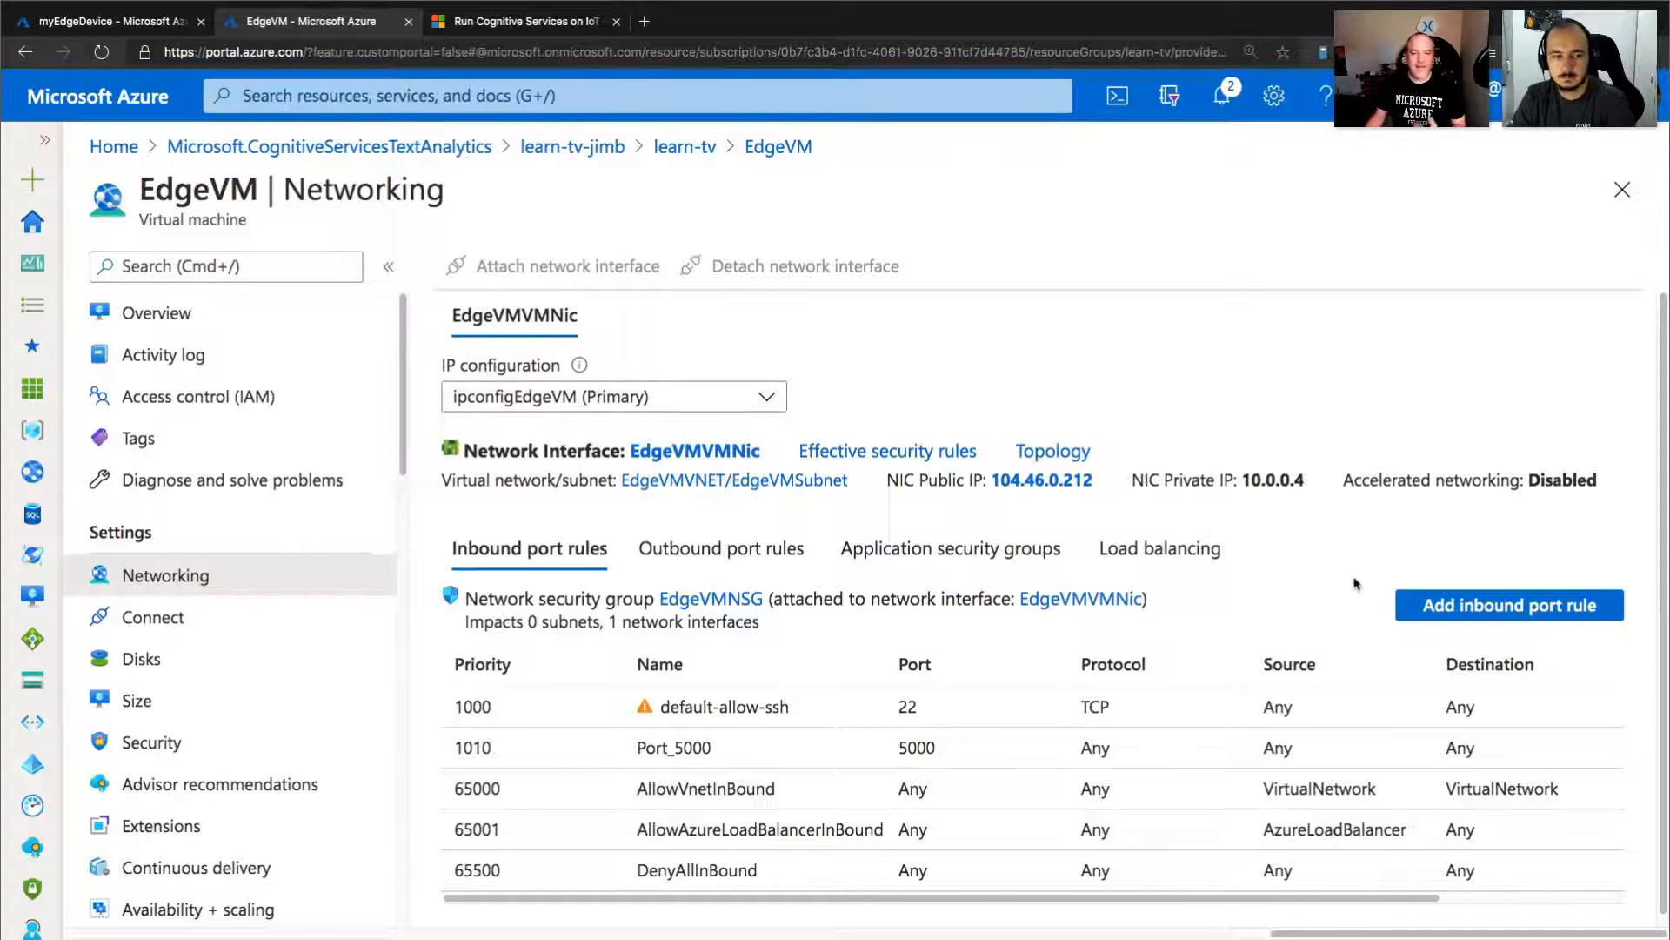
Copy EdgeVM's public IP address from its overview and load that address on port 5000 in a new browser tab.
left_click(181, 326)
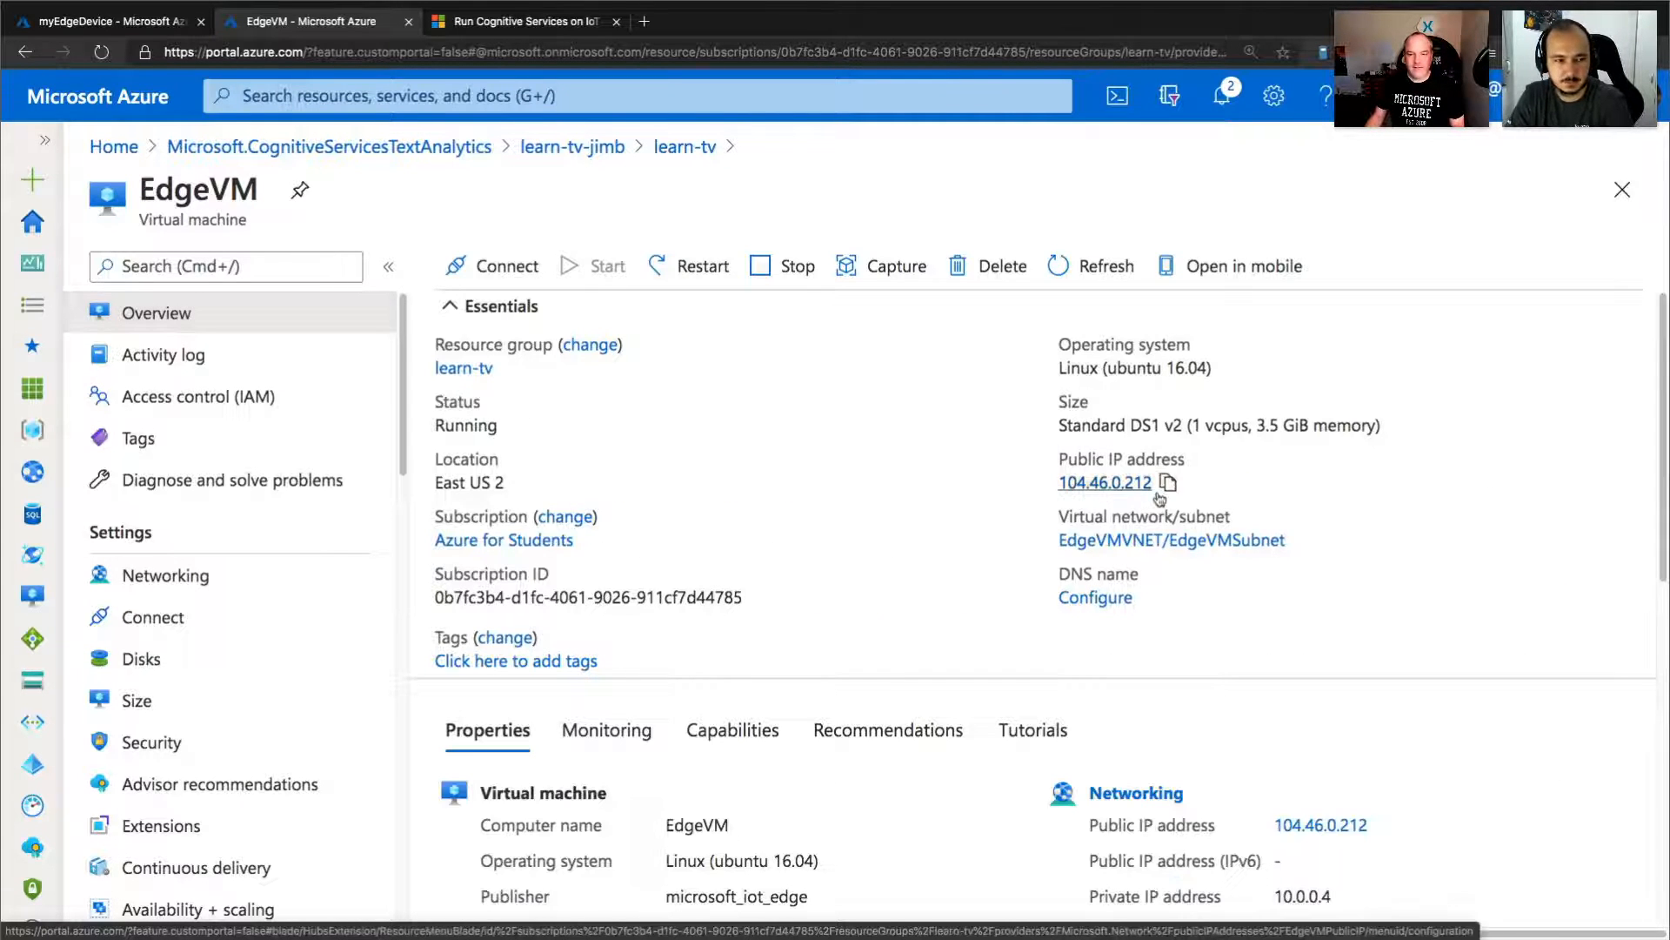
left_click(1168, 483)
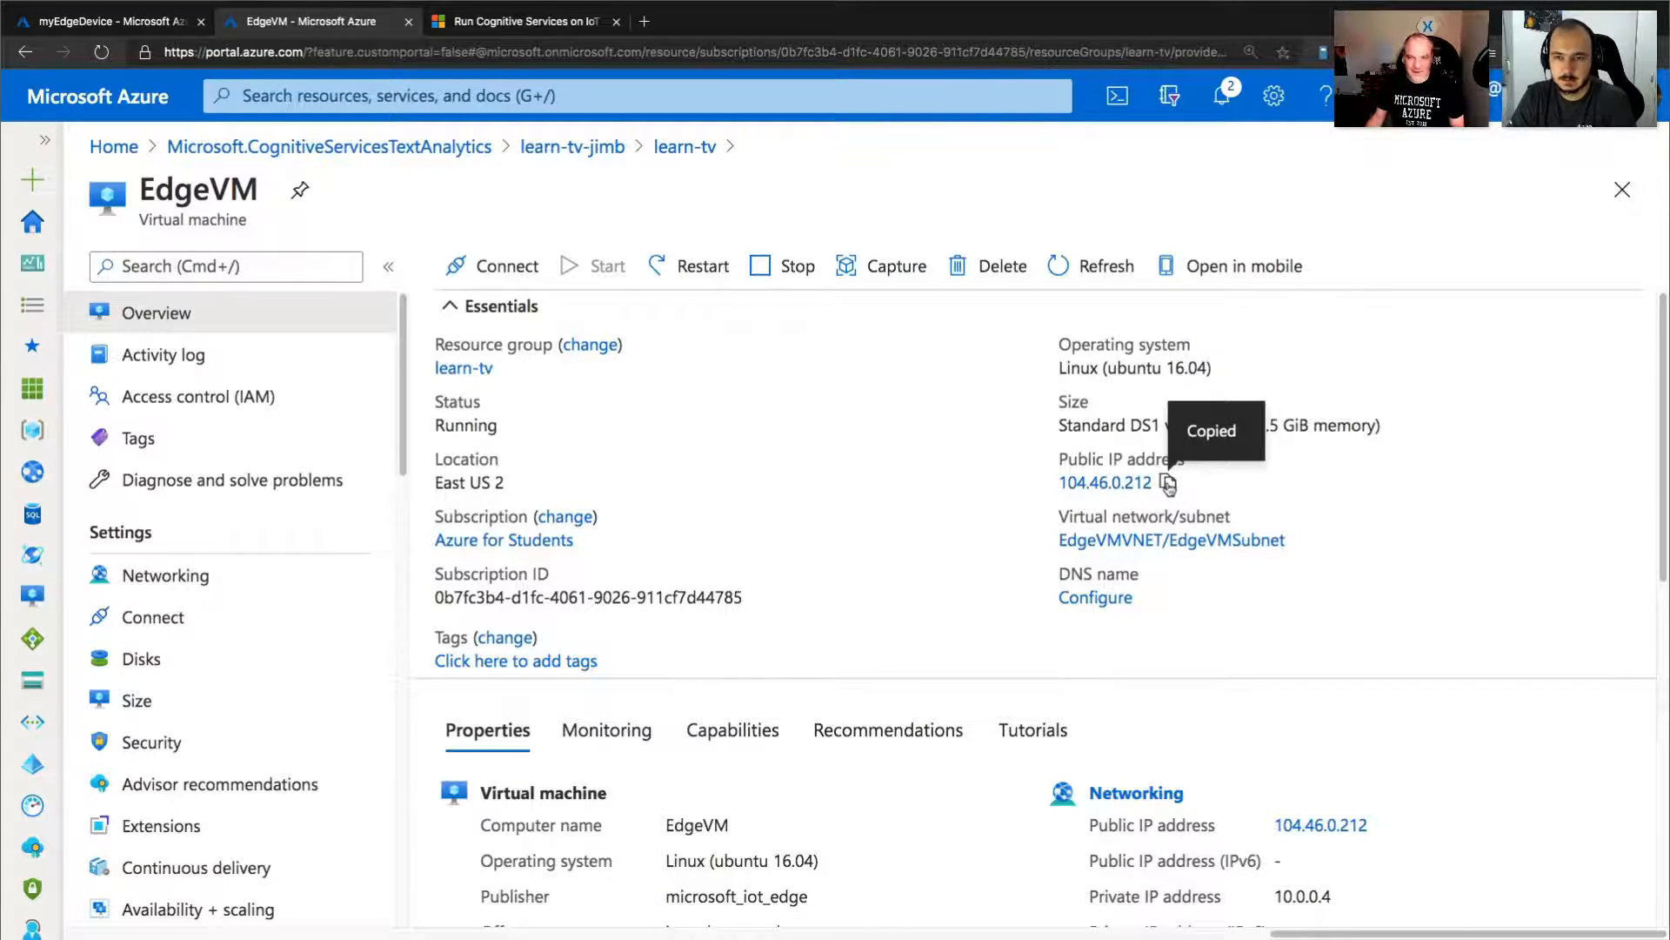
left_click(645, 25)
key("ctrl+v")
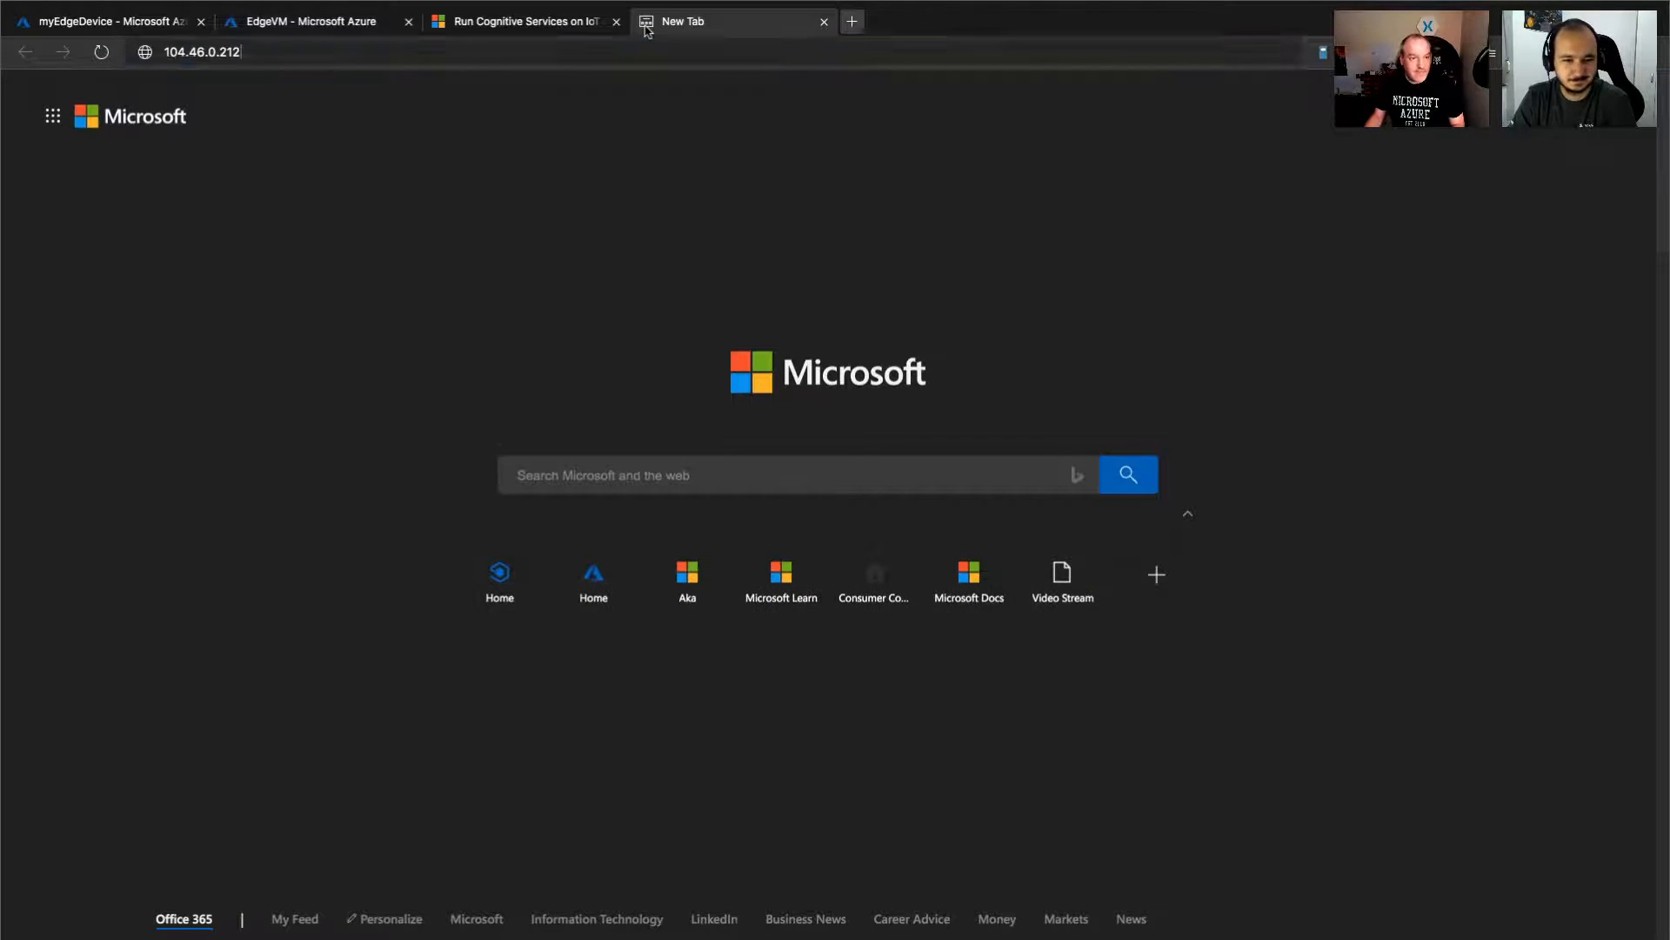
type(":5000")
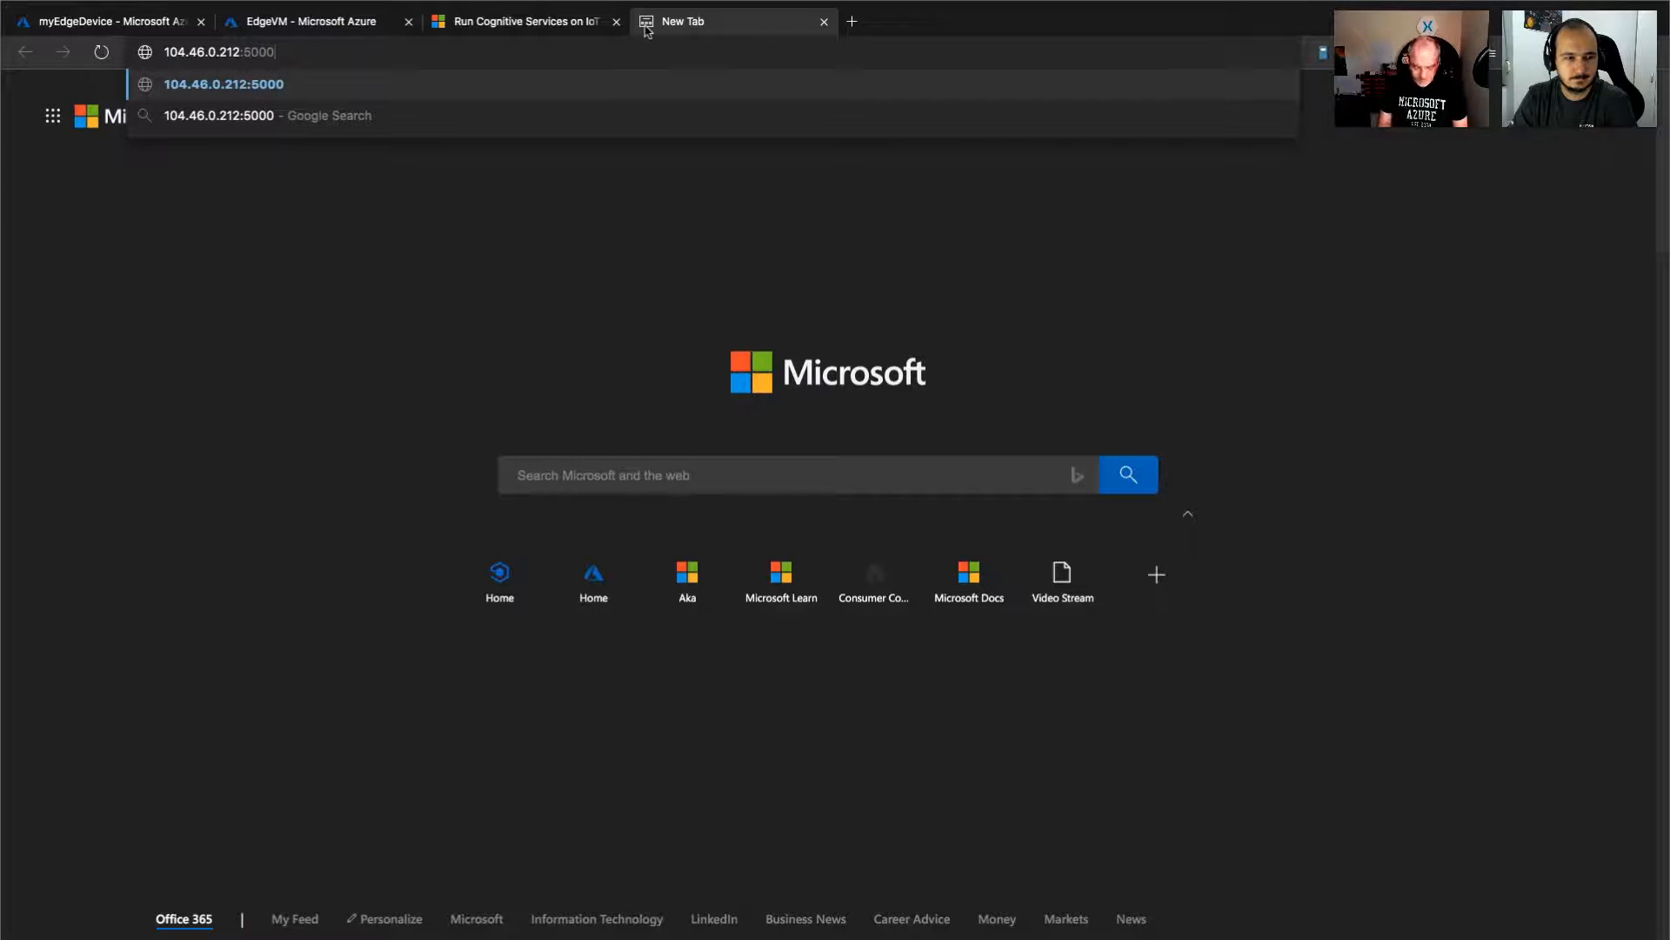
key("Return")
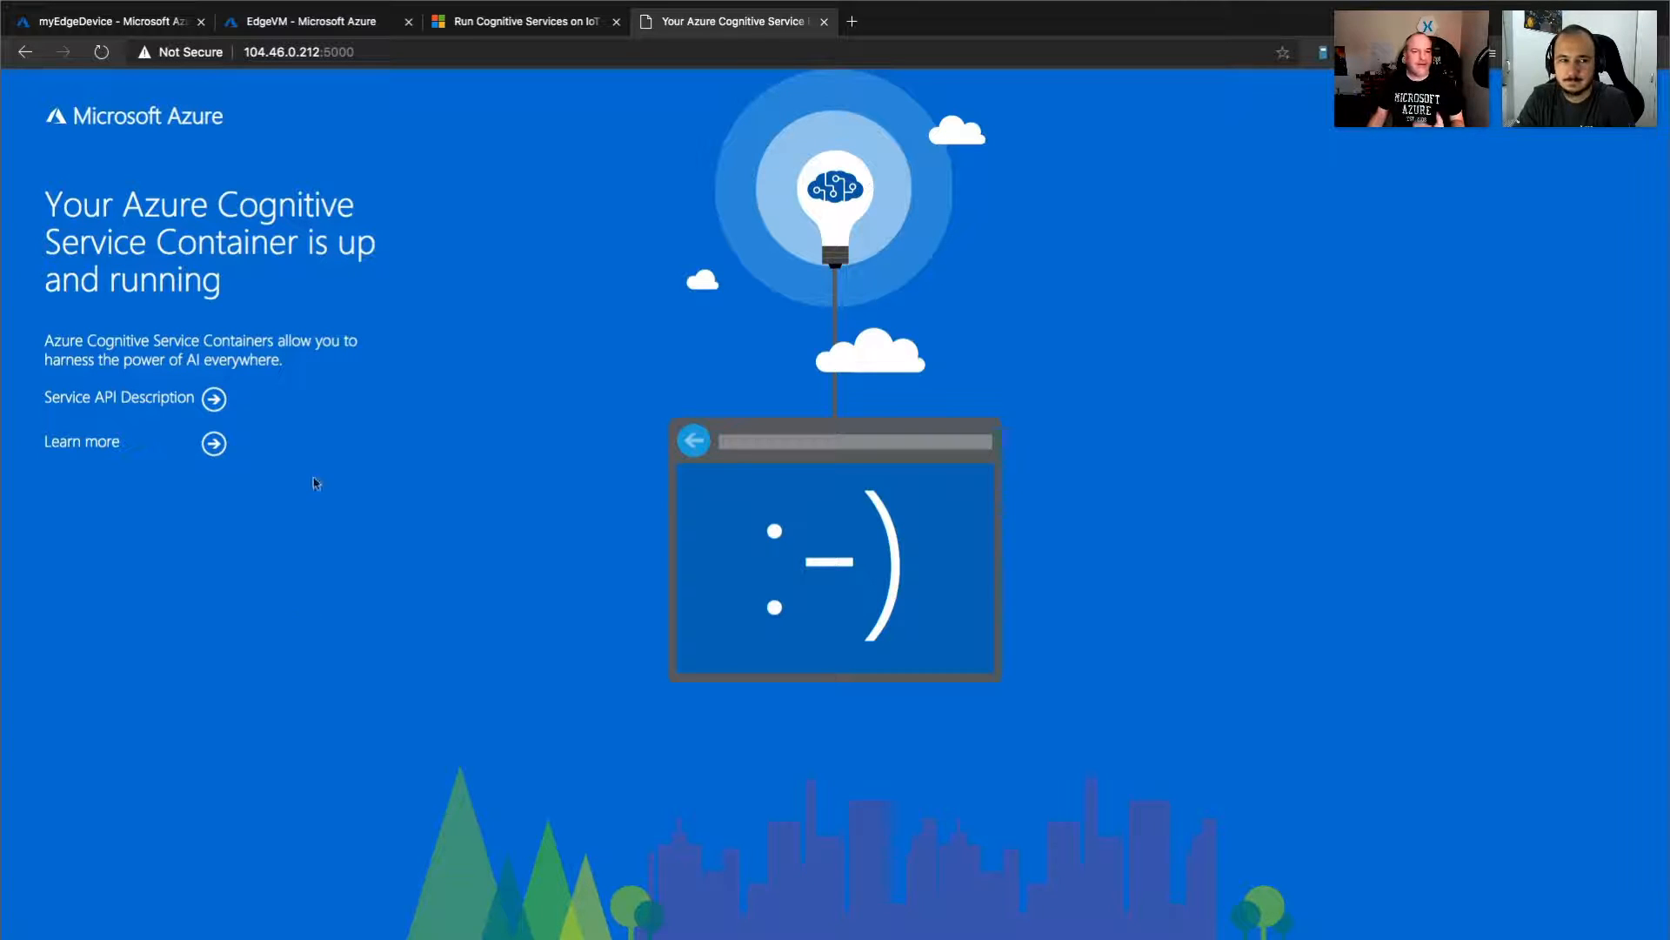
Open the container's Service API Description and look over the Language Detection endpoints, briefly expanding GET /status.
left_click(131, 400)
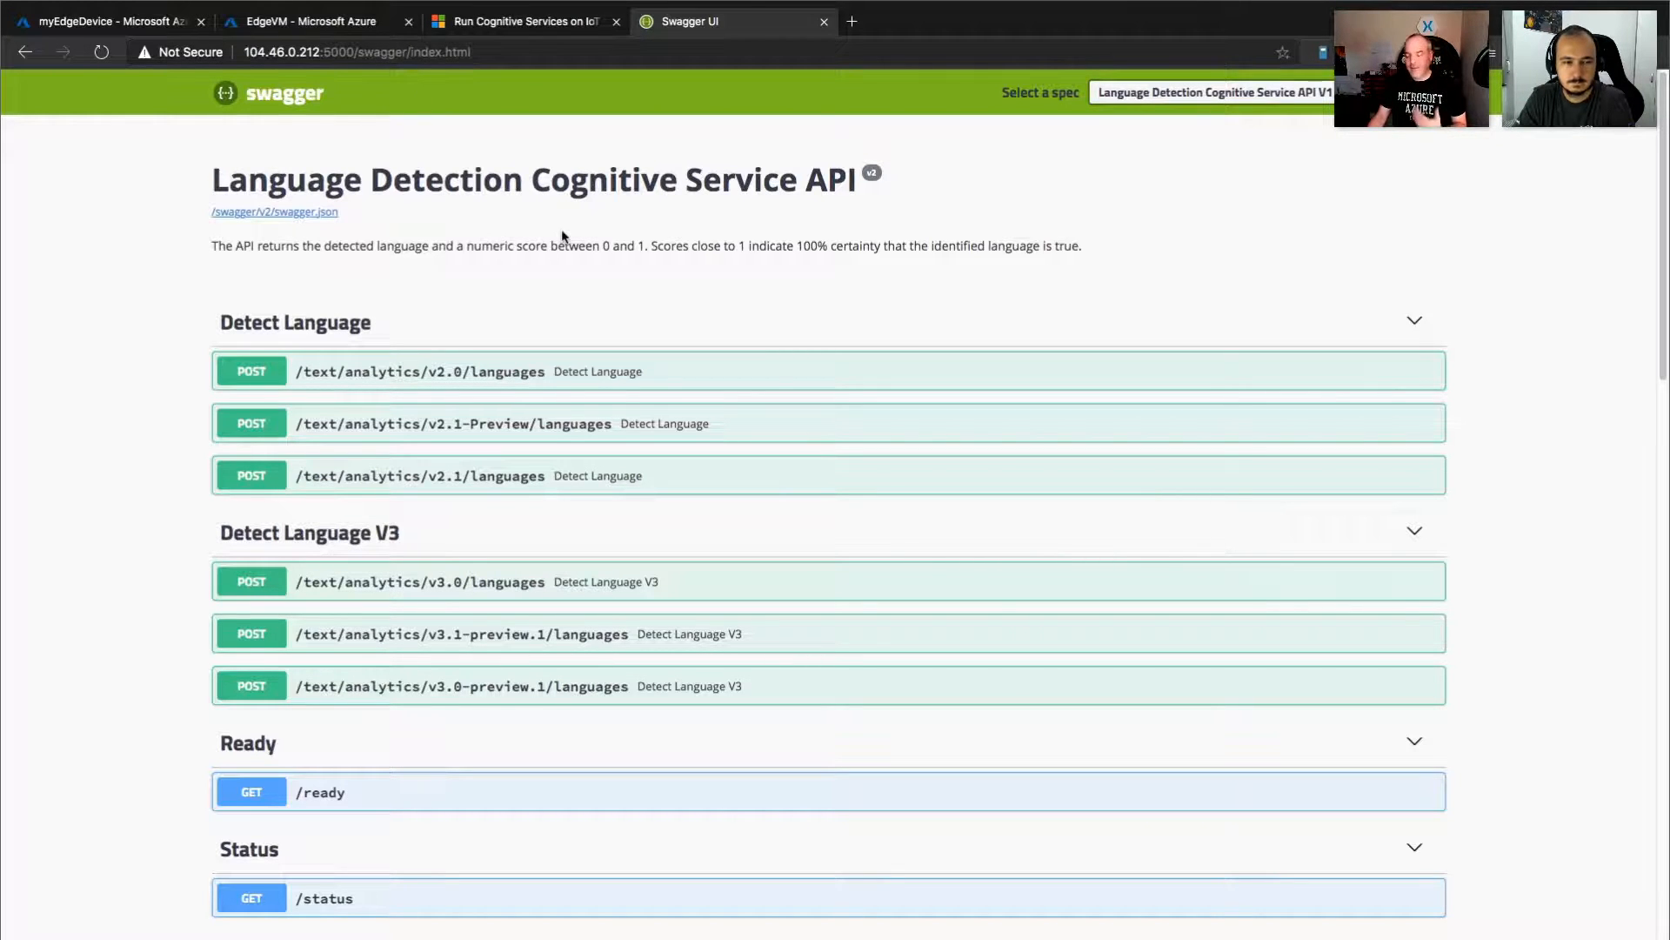
scroll(472, 284, "down", 1)
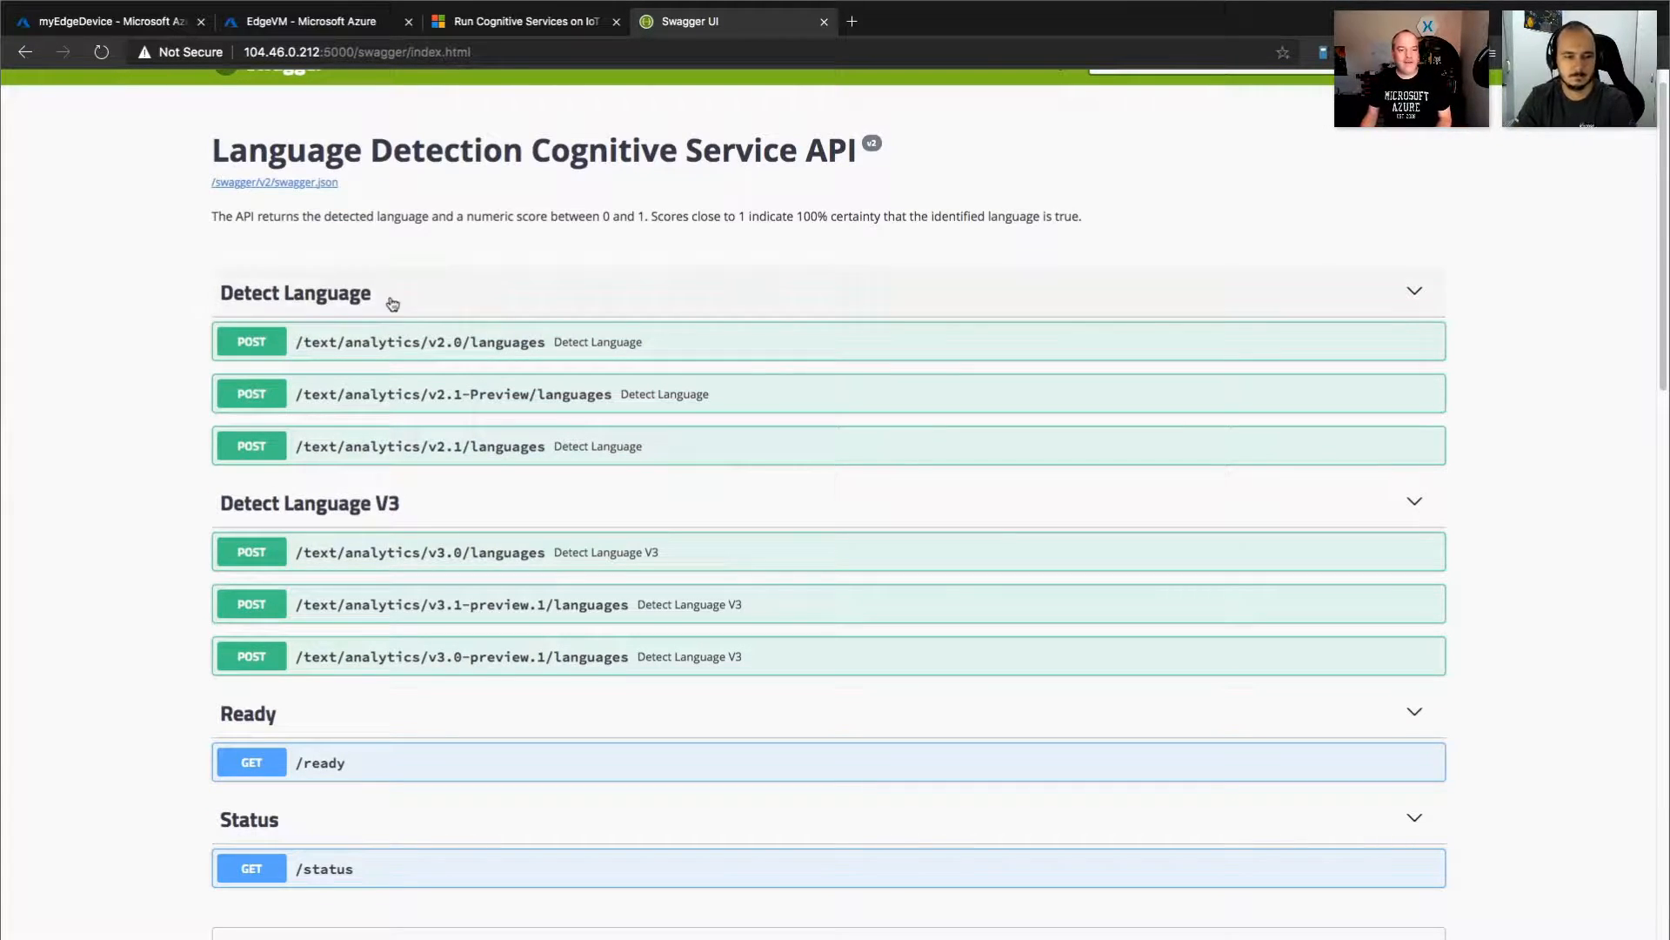
scroll(394, 291, "down", 3)
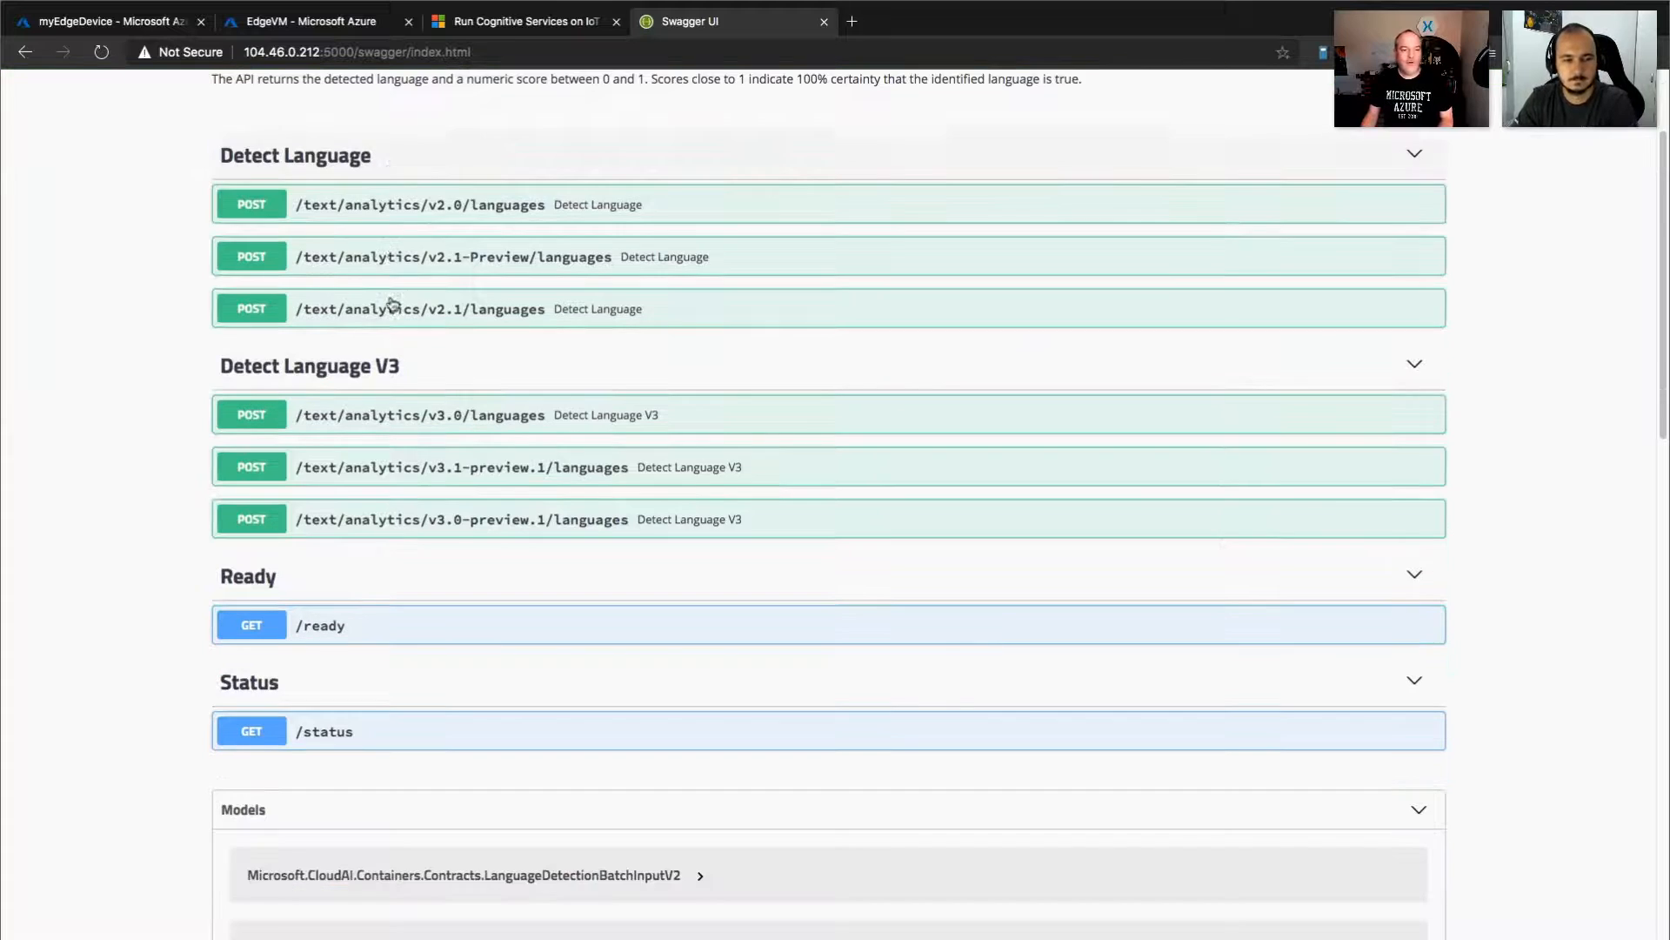
left_click(359, 742)
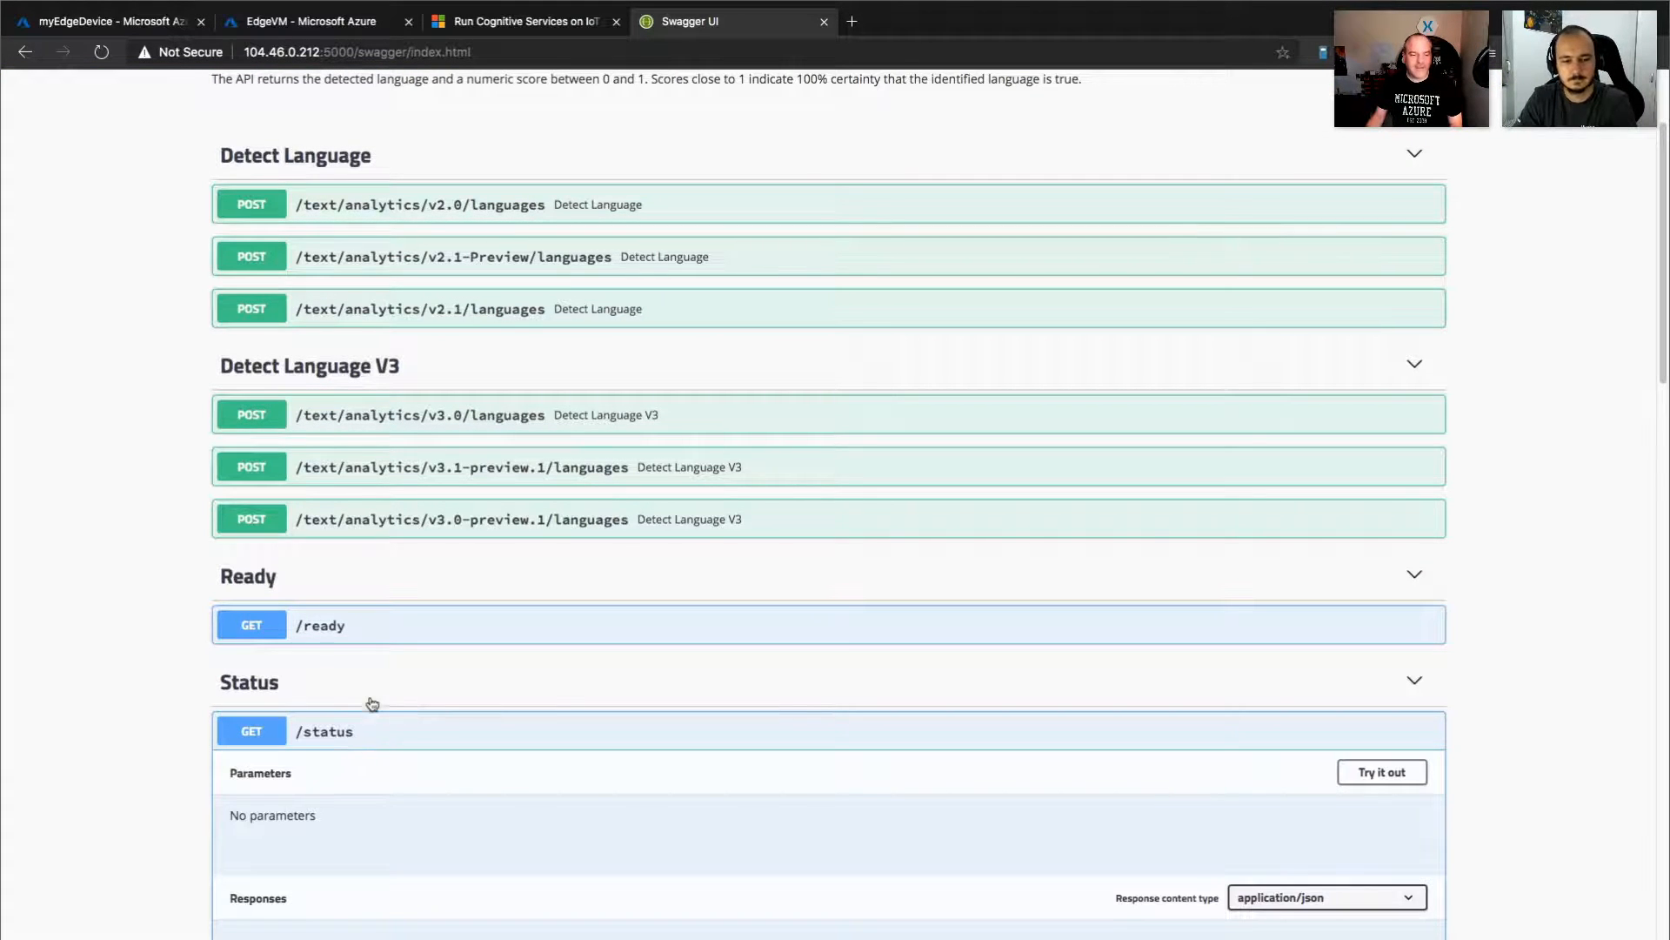
left_click(372, 705)
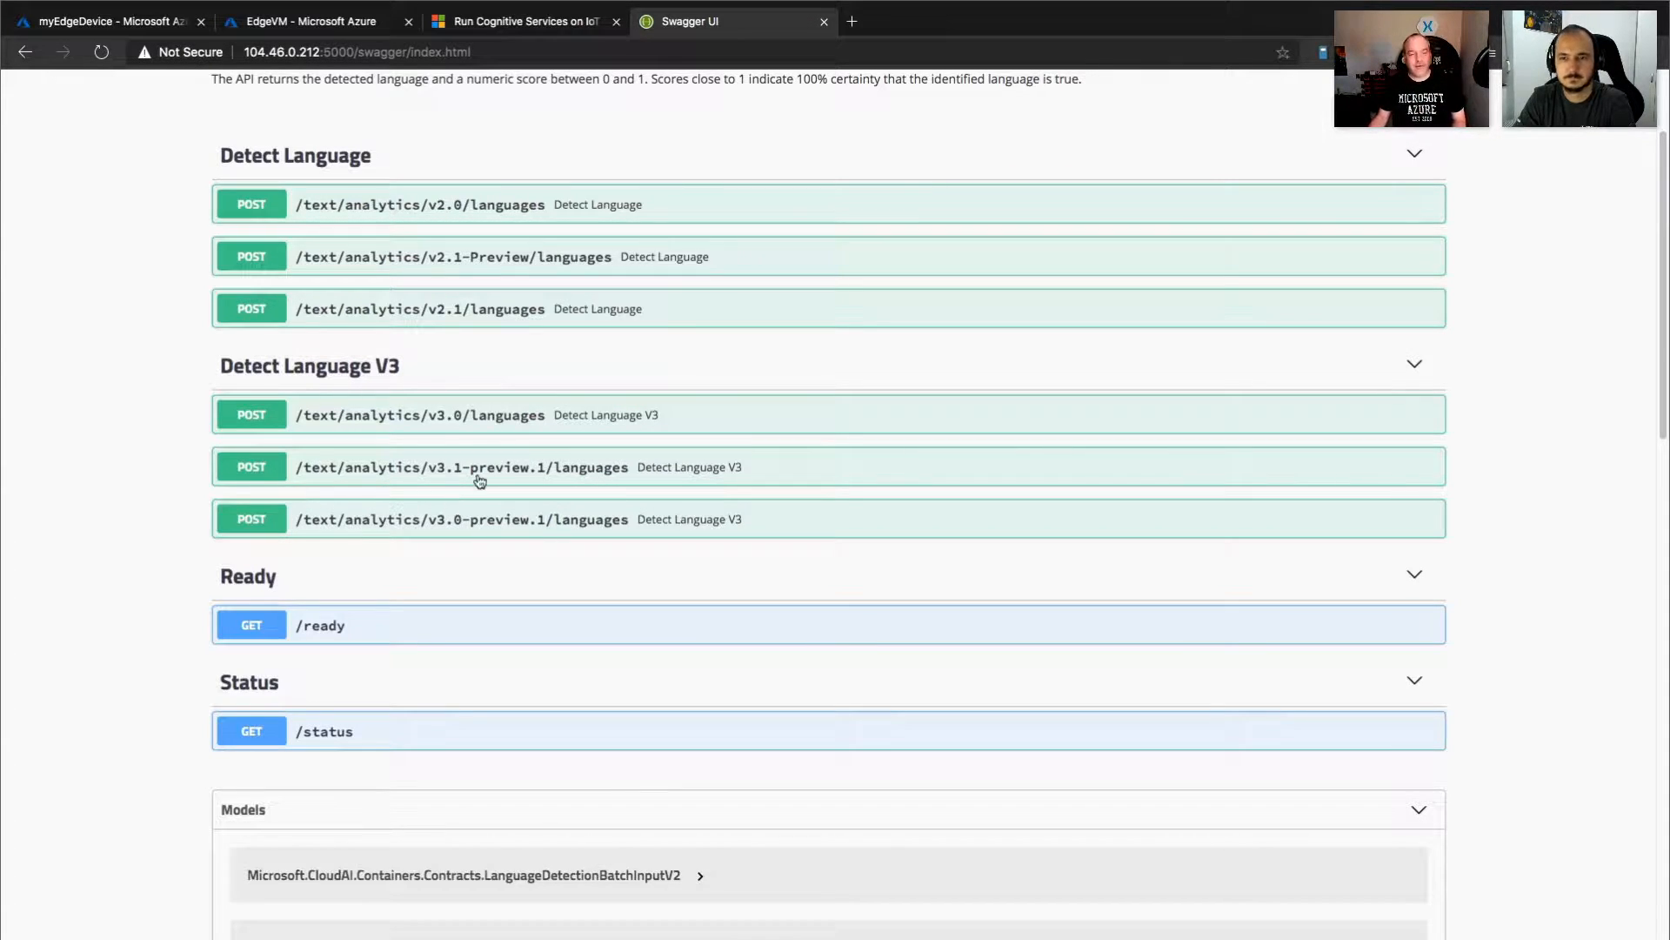
Expand POST /text/analytics/v3.0/languages and examine its input parameters and the example documents in the request body.
left_click(561, 416)
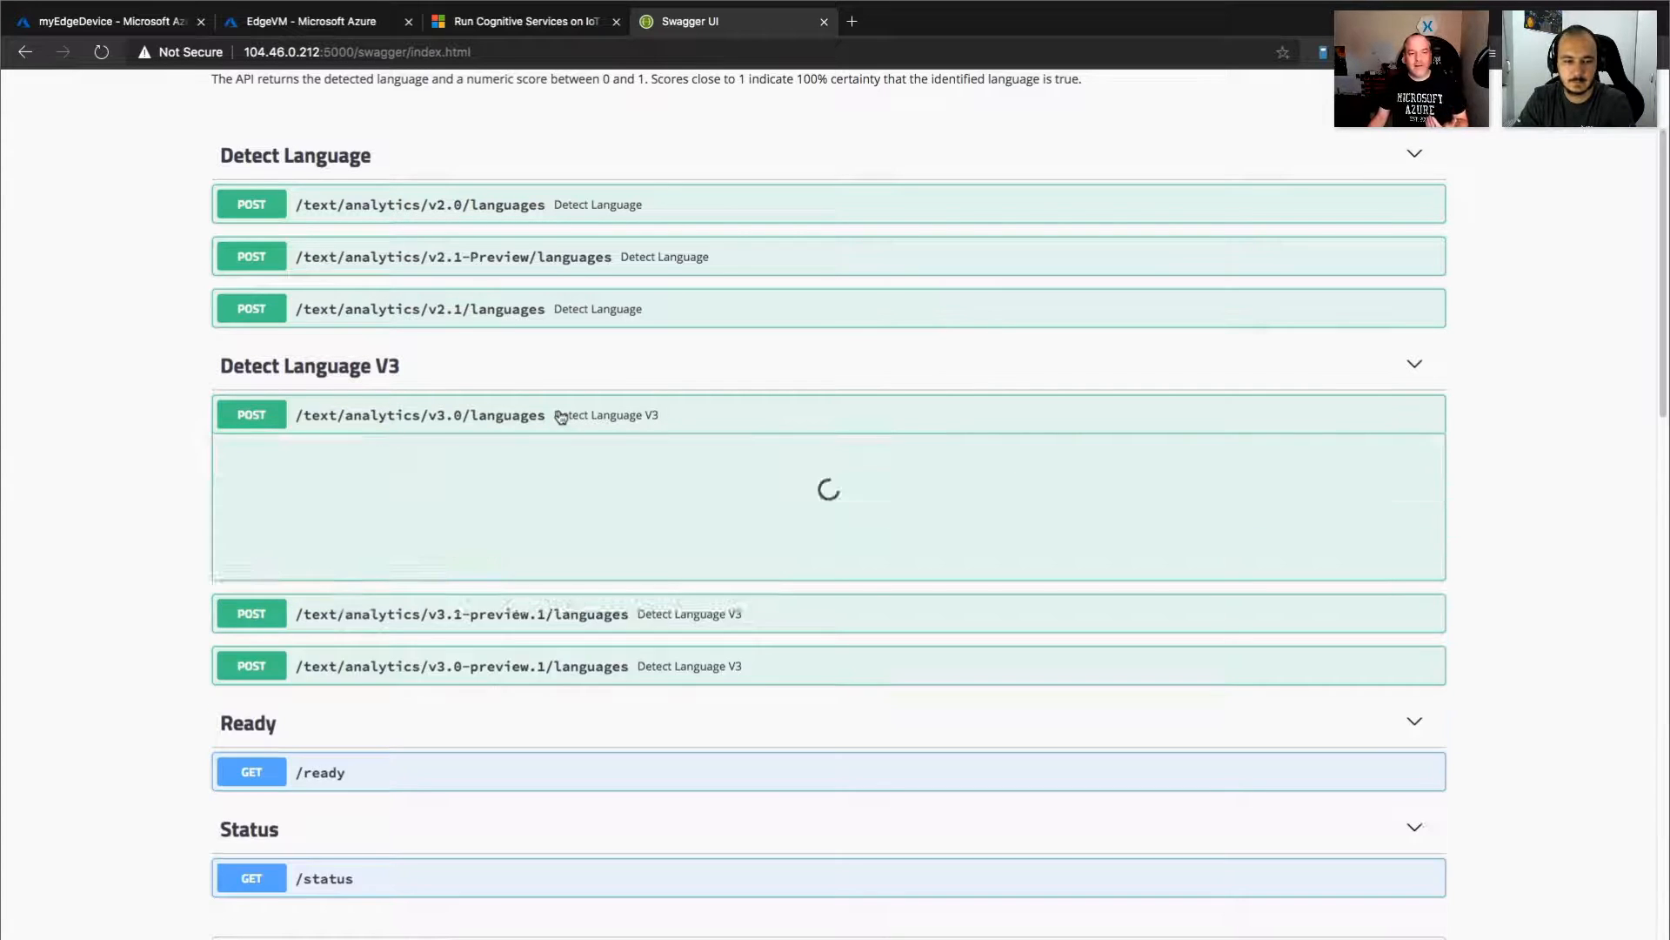
scroll(383, 539, "down", 1)
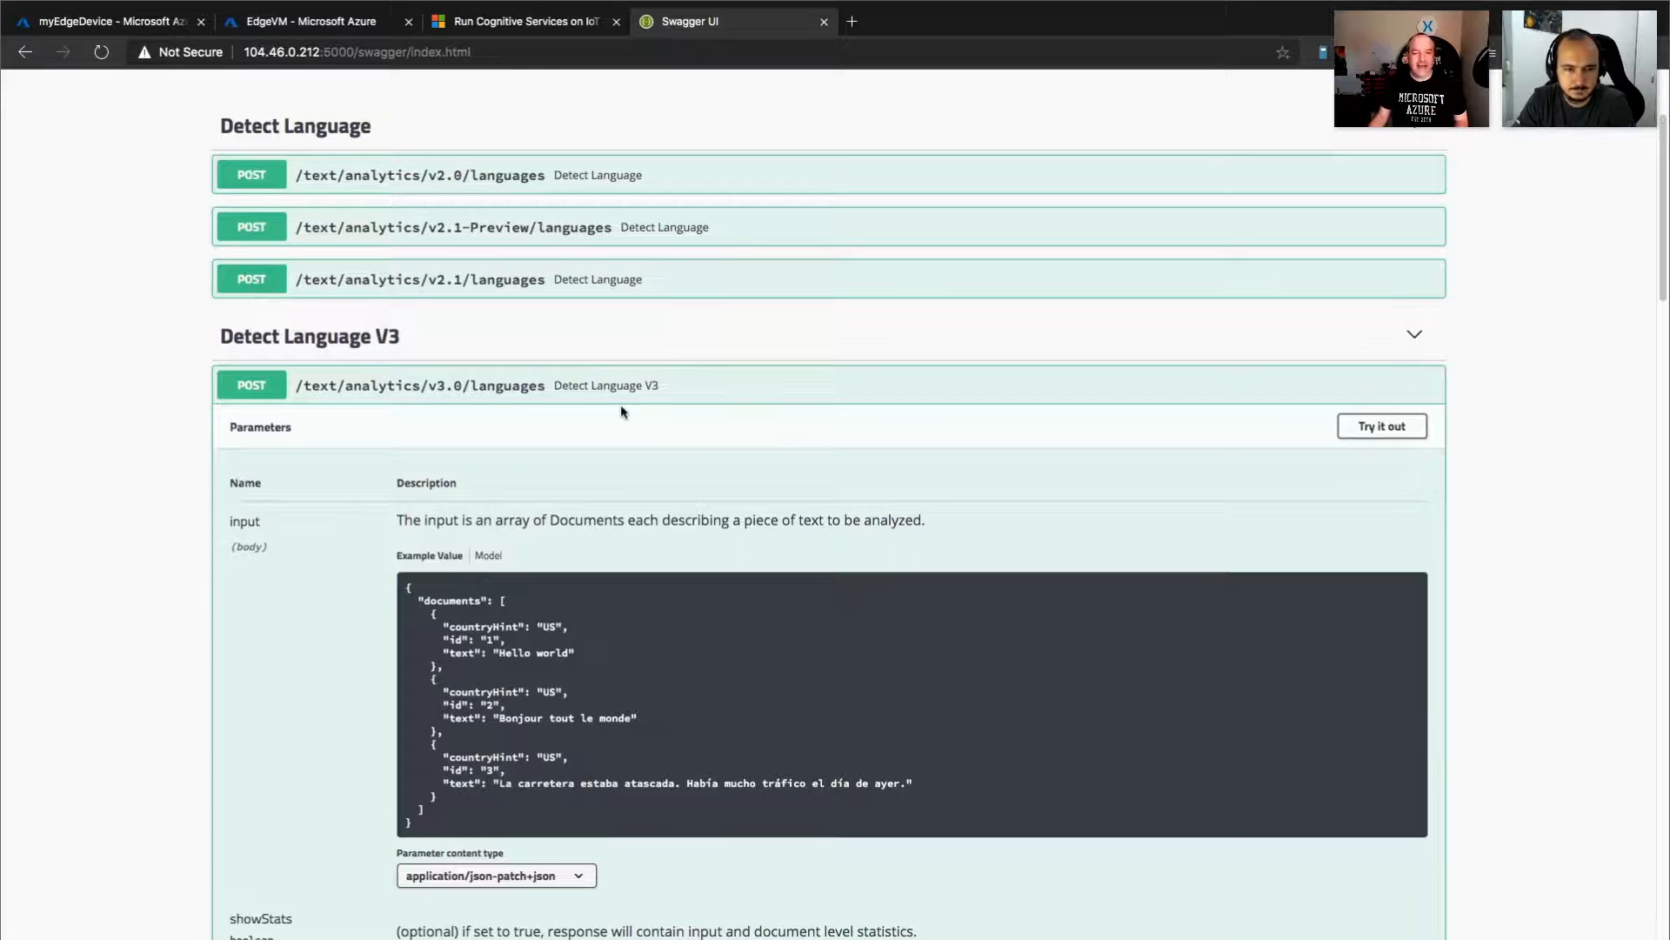
scroll(621, 407, "down", 1)
scroll(621, 409, "down", 1)
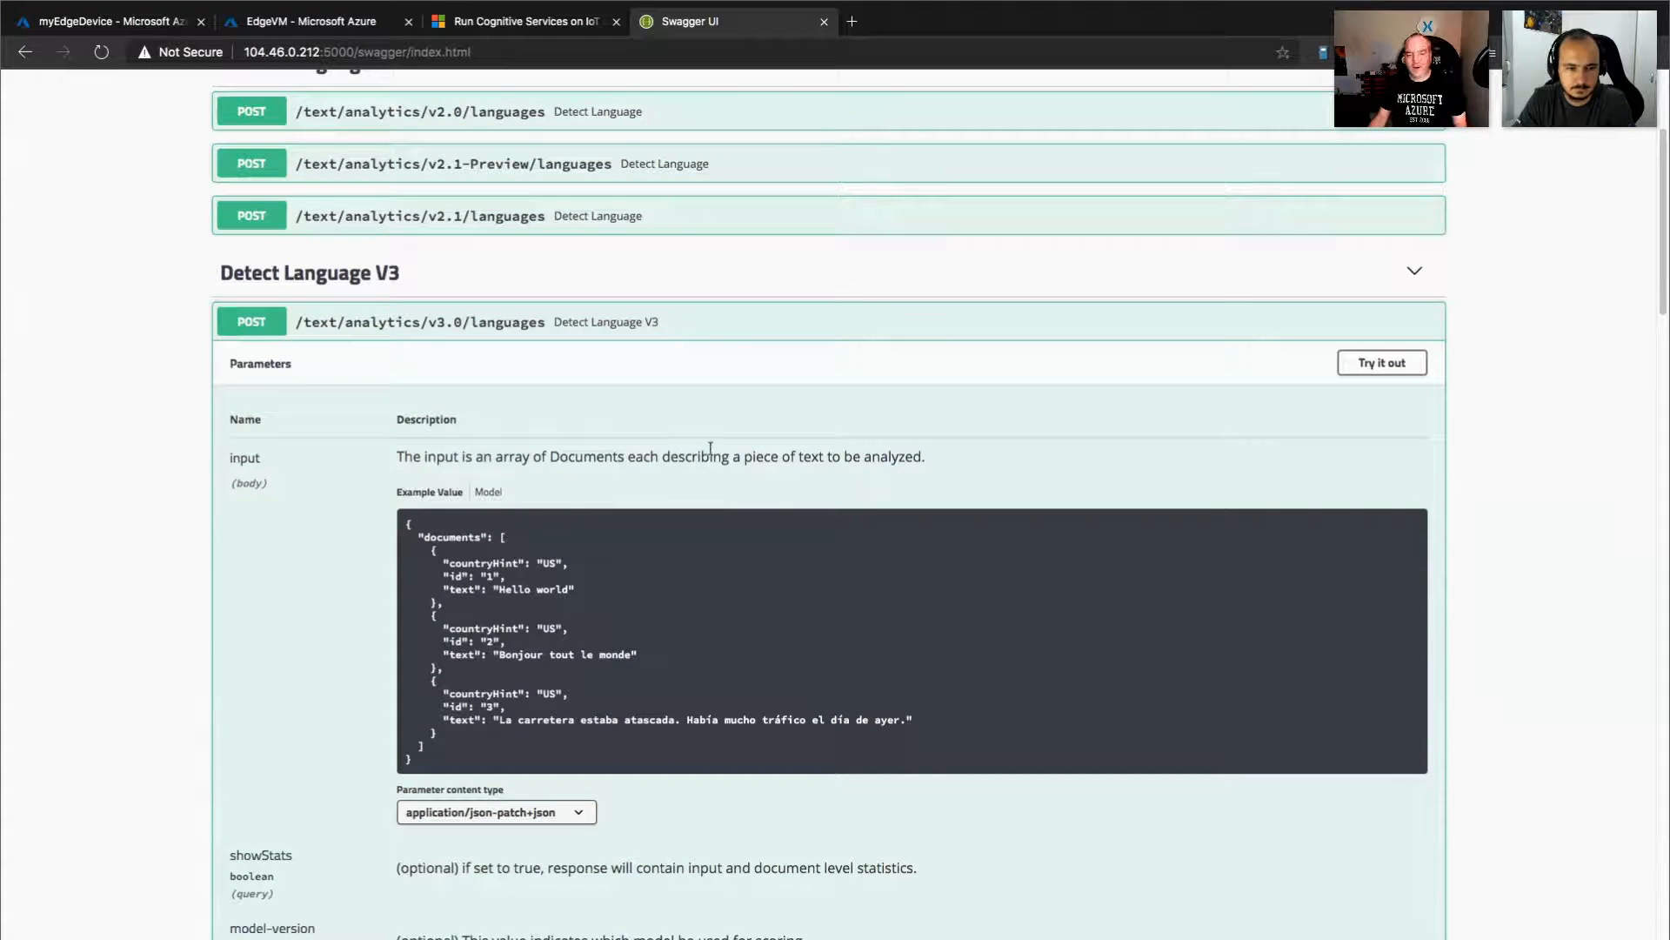
scroll(710, 447, "down", 2)
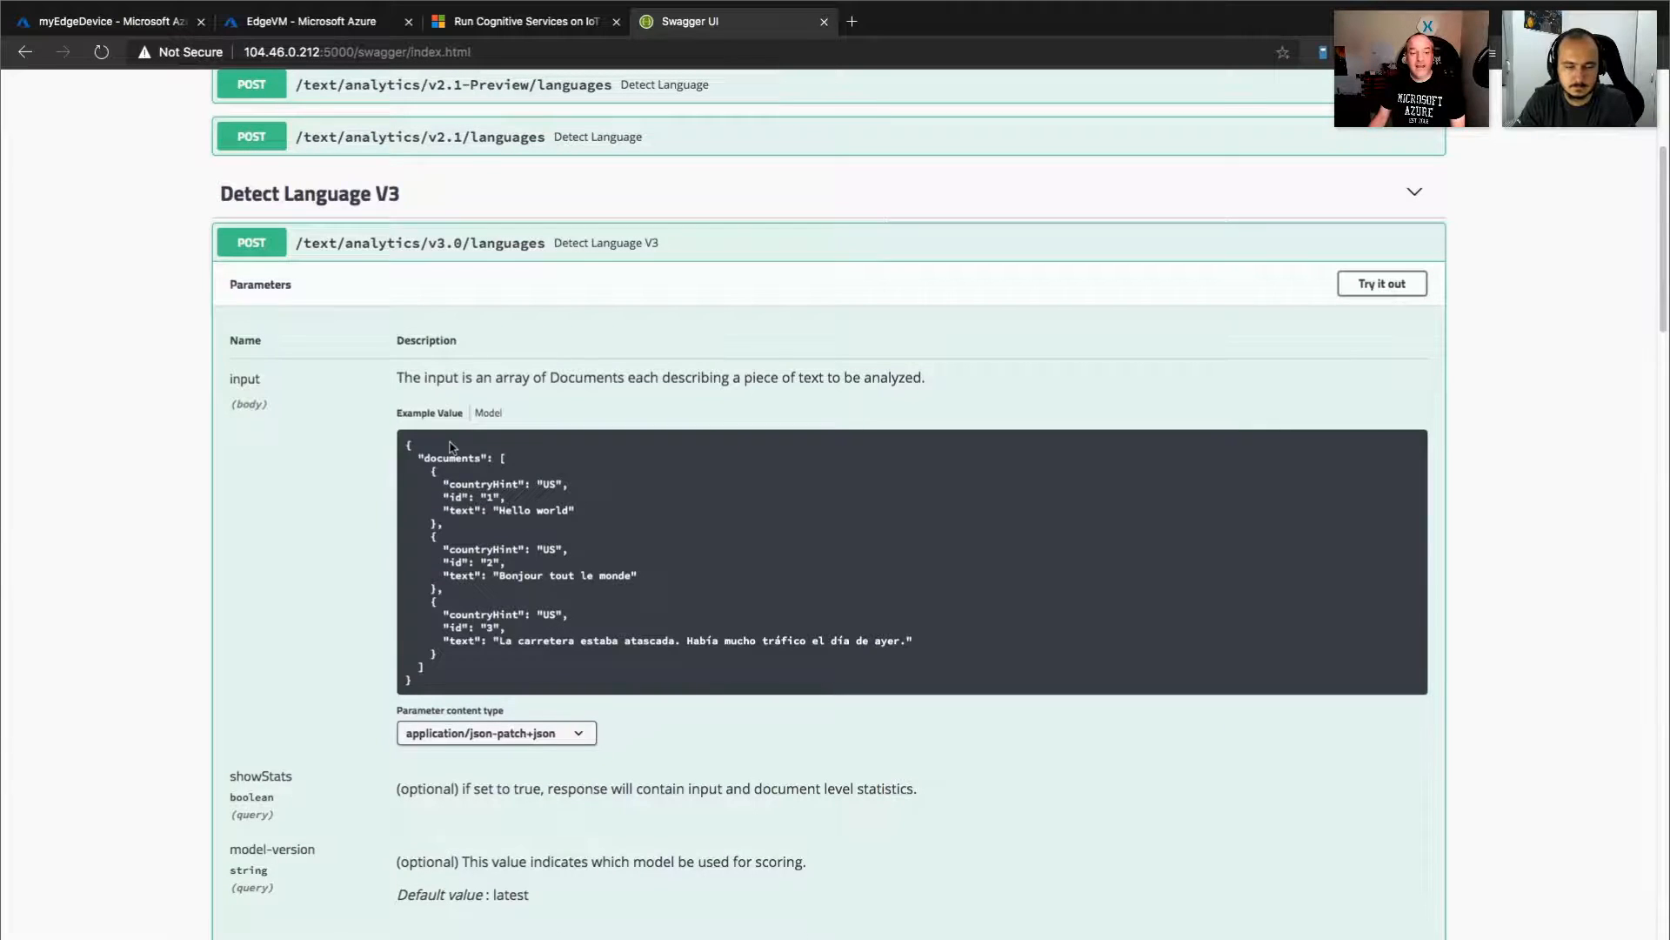
scroll(454, 613, "down", 3)
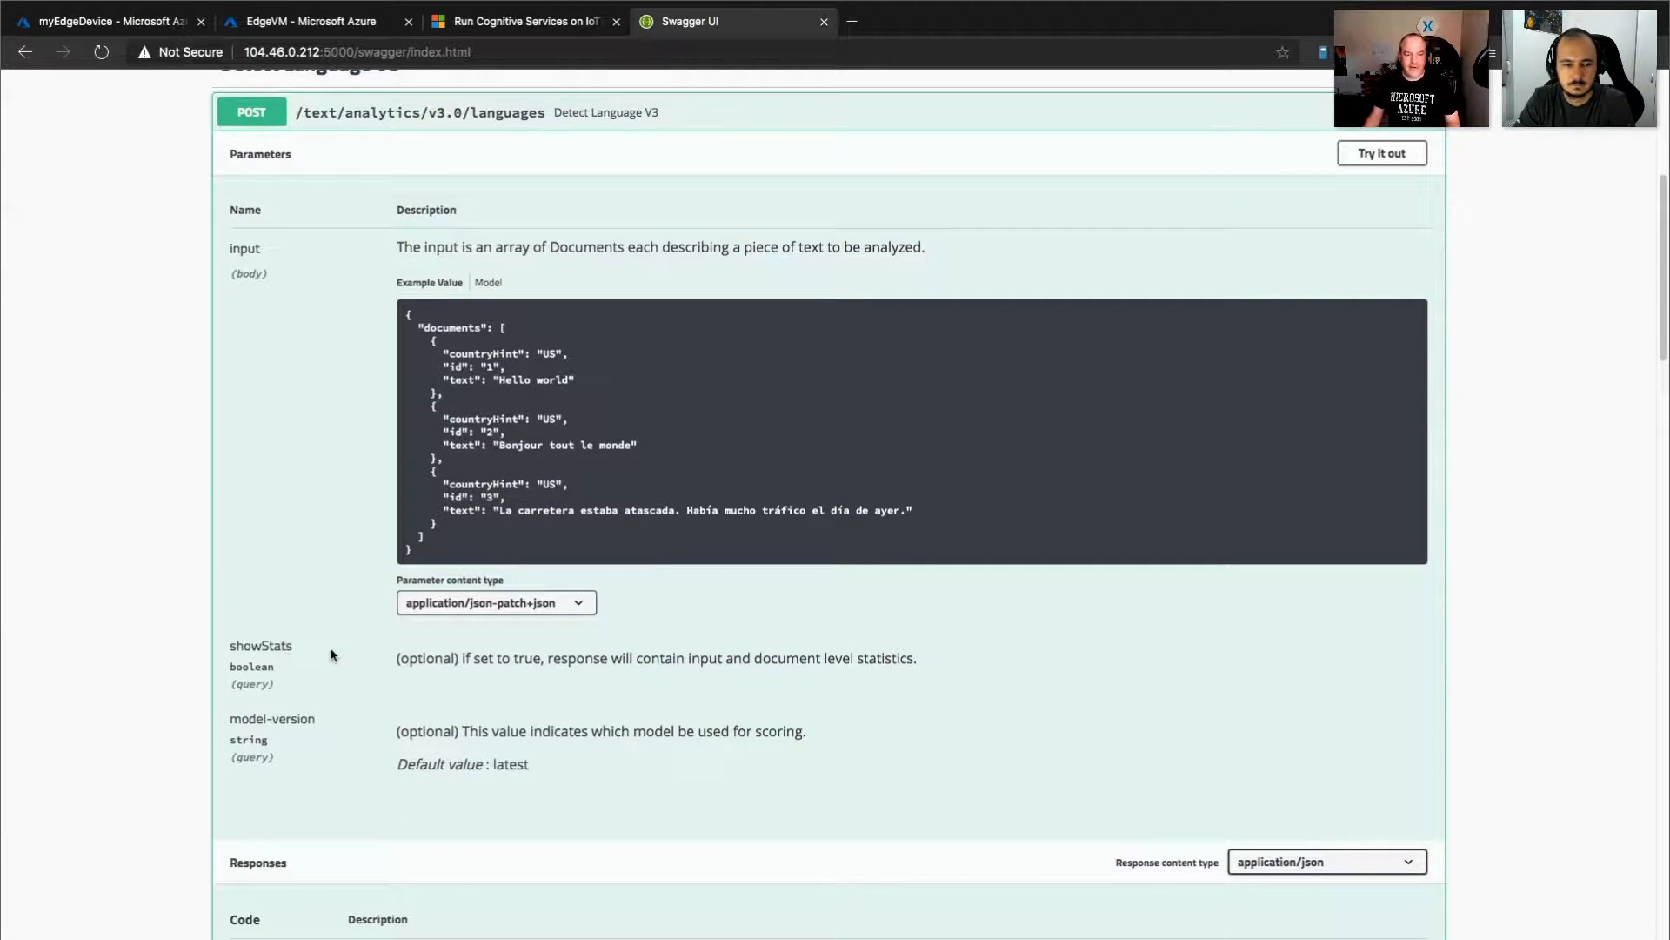
Examine the v3.0 languages endpoint's response section, including the example language detection results for each document.
scroll(329, 720, "down", 3)
scroll(329, 720, "down", 5)
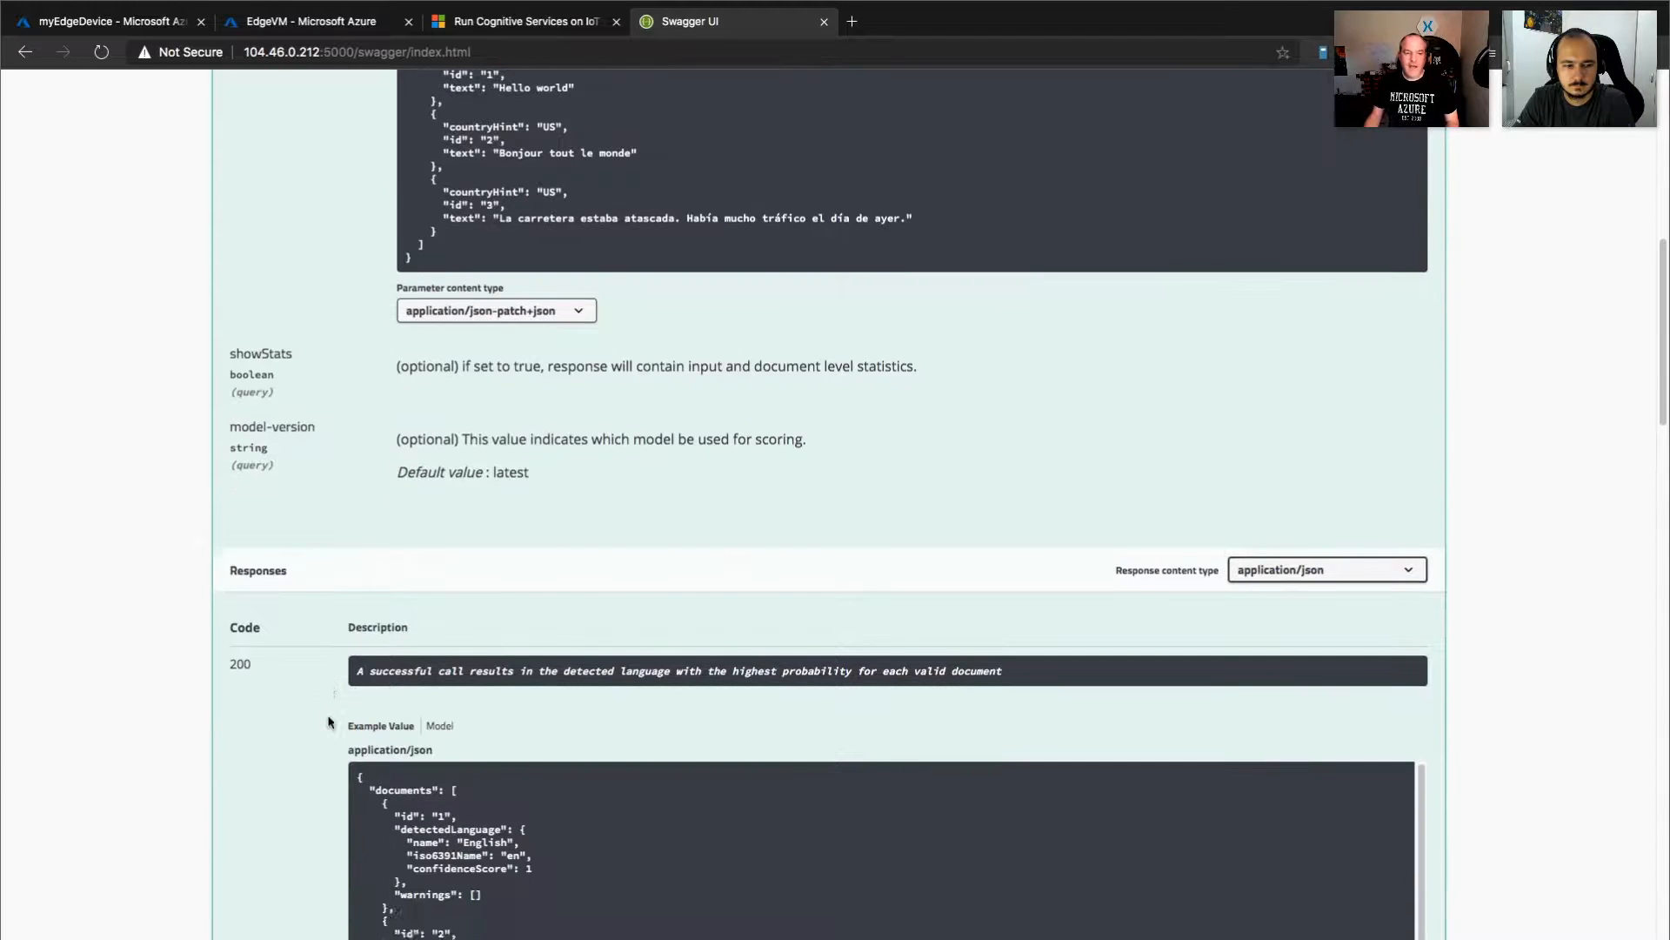
scroll(499, 683, "down", 4)
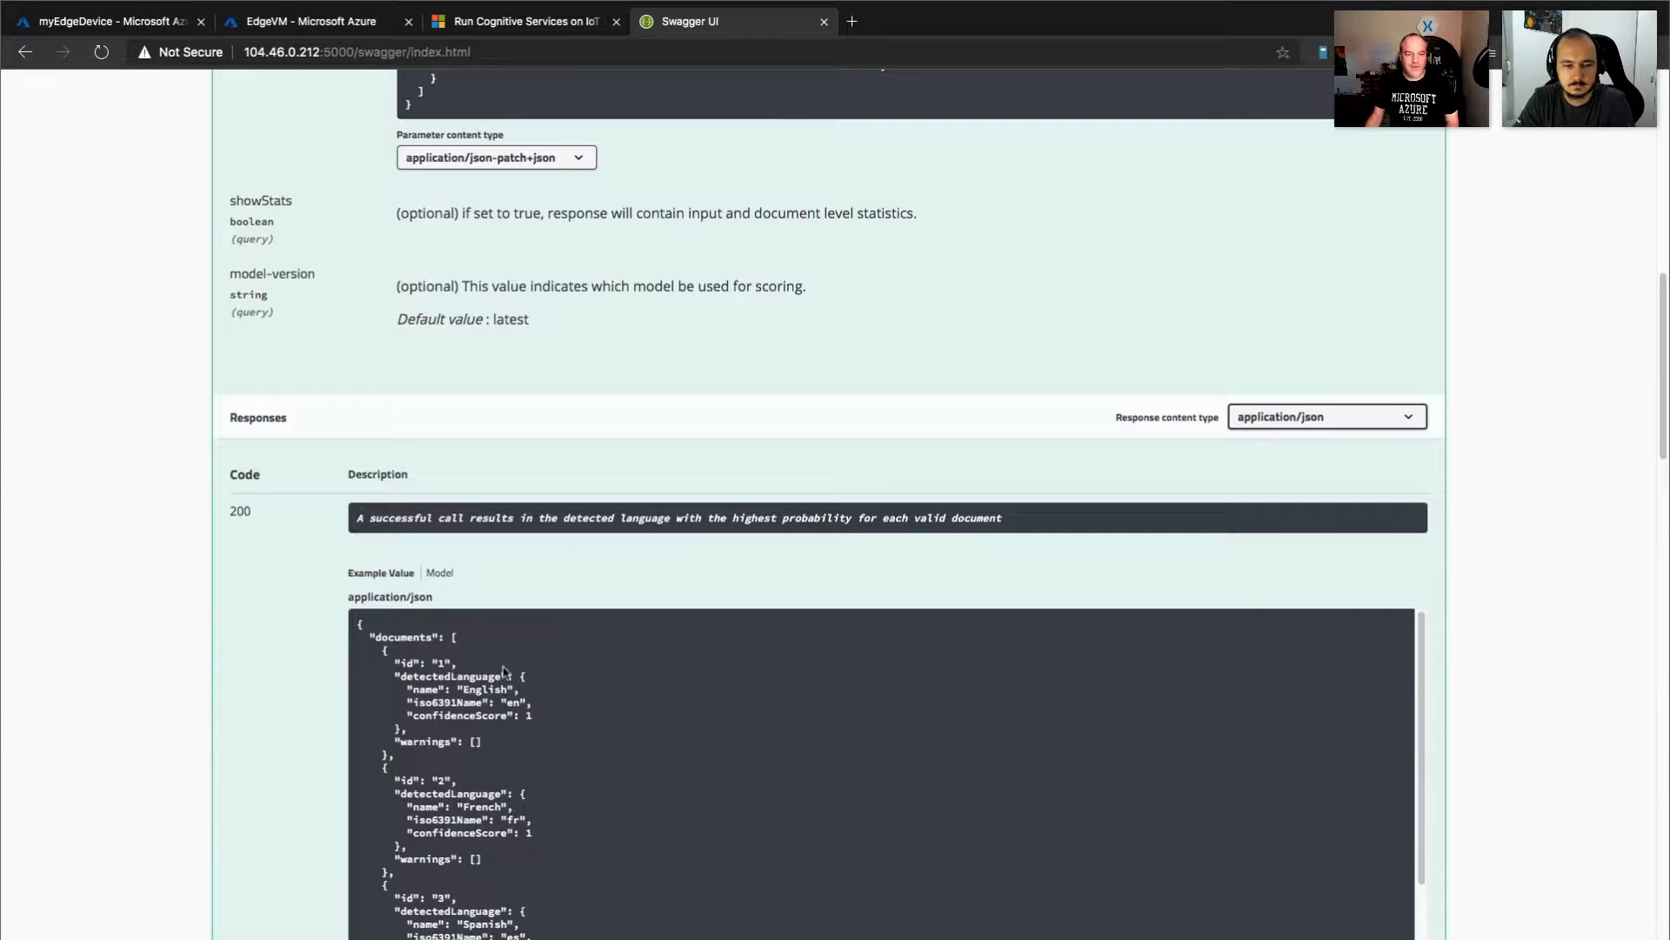
scroll(504, 679, "down", 5)
scroll(257, 725, "down", 8)
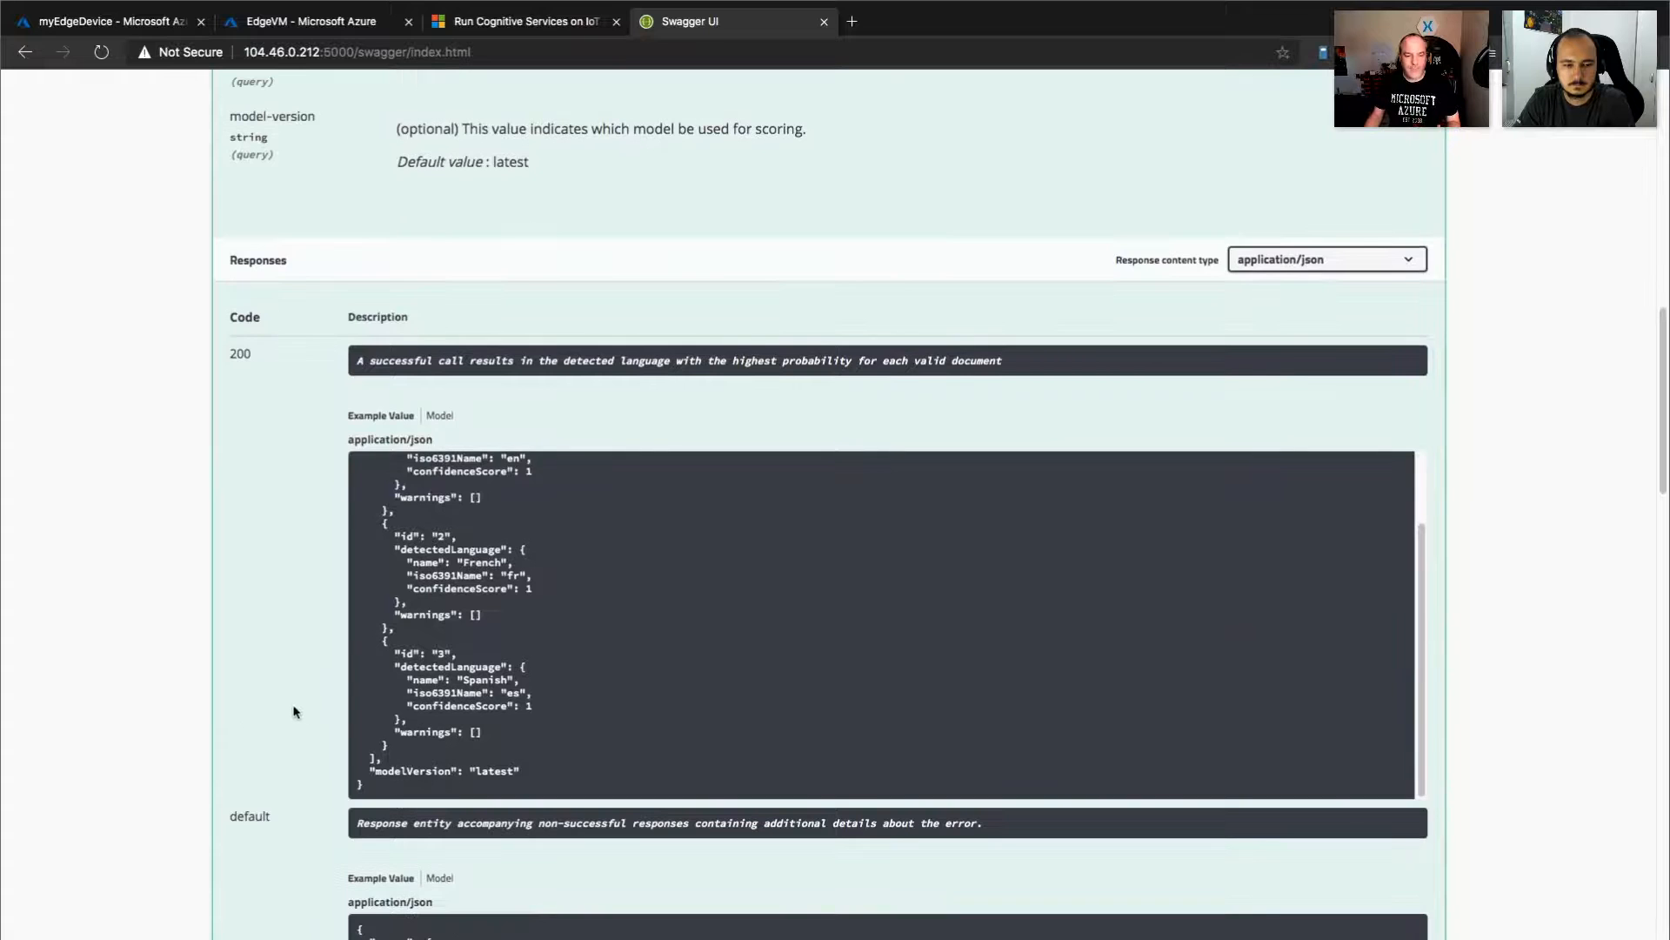
scroll(288, 701, "down", 5)
scroll(305, 661, "up", 20)
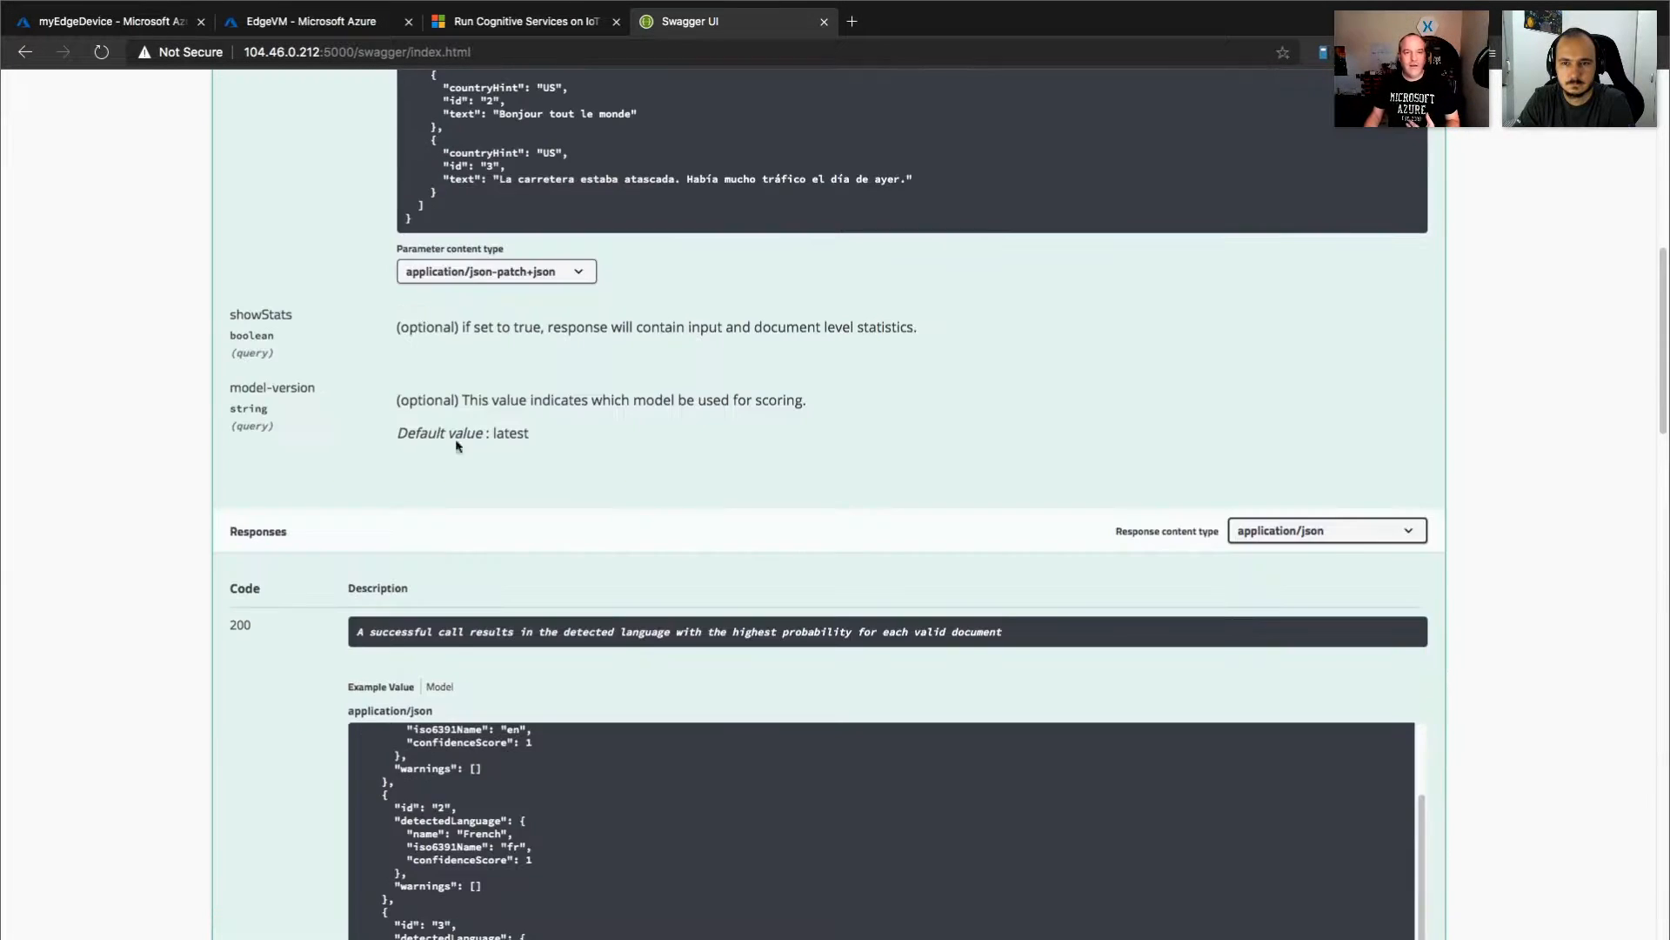
Make the v3.0 languages request editable and replace its body with documents "Bonjour mon ami." (id 0) and "Здраво пријателе" (id 1).
scroll(300, 631, "down", 20)
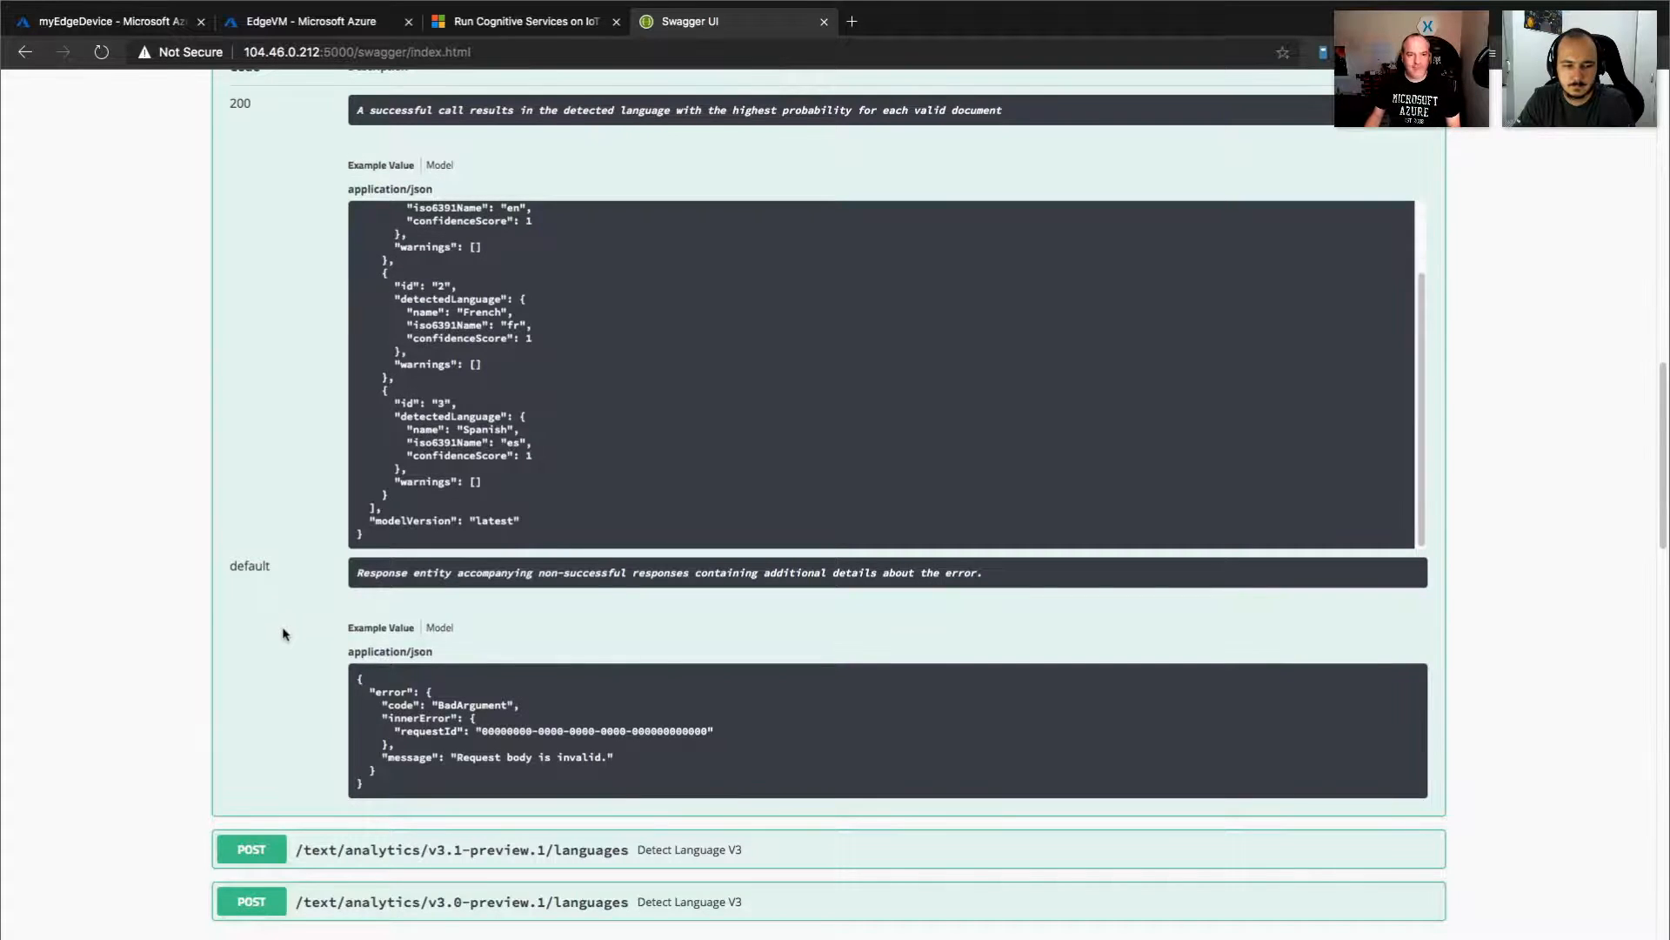
scroll(284, 634, "up", 20)
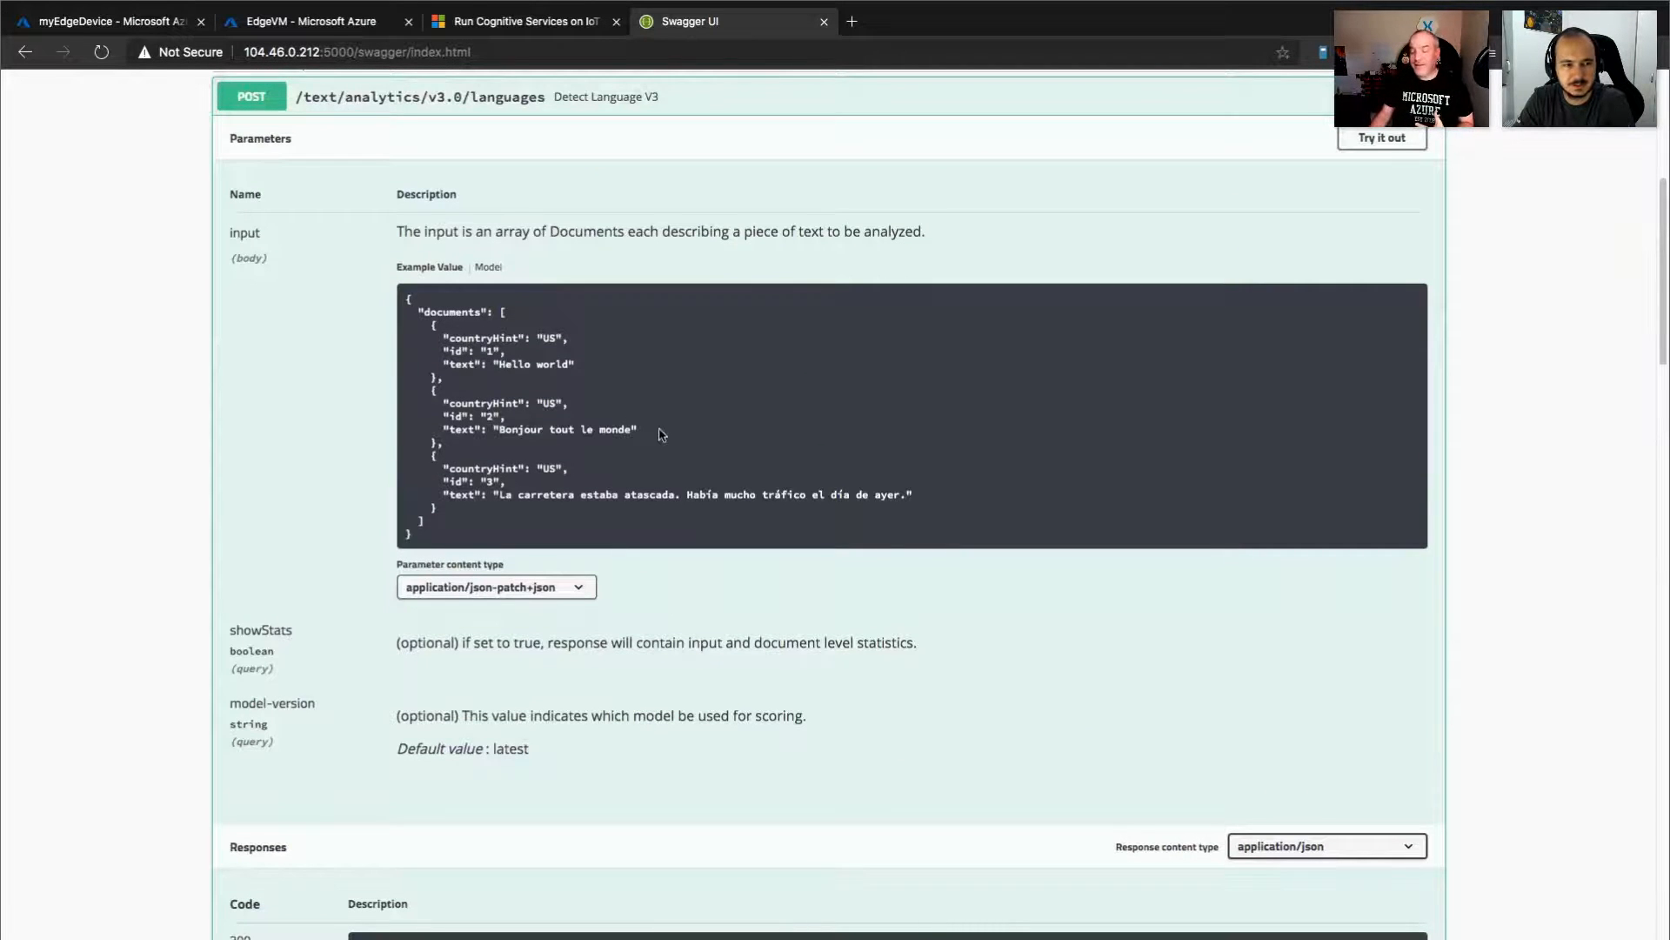
left_click(1383, 138)
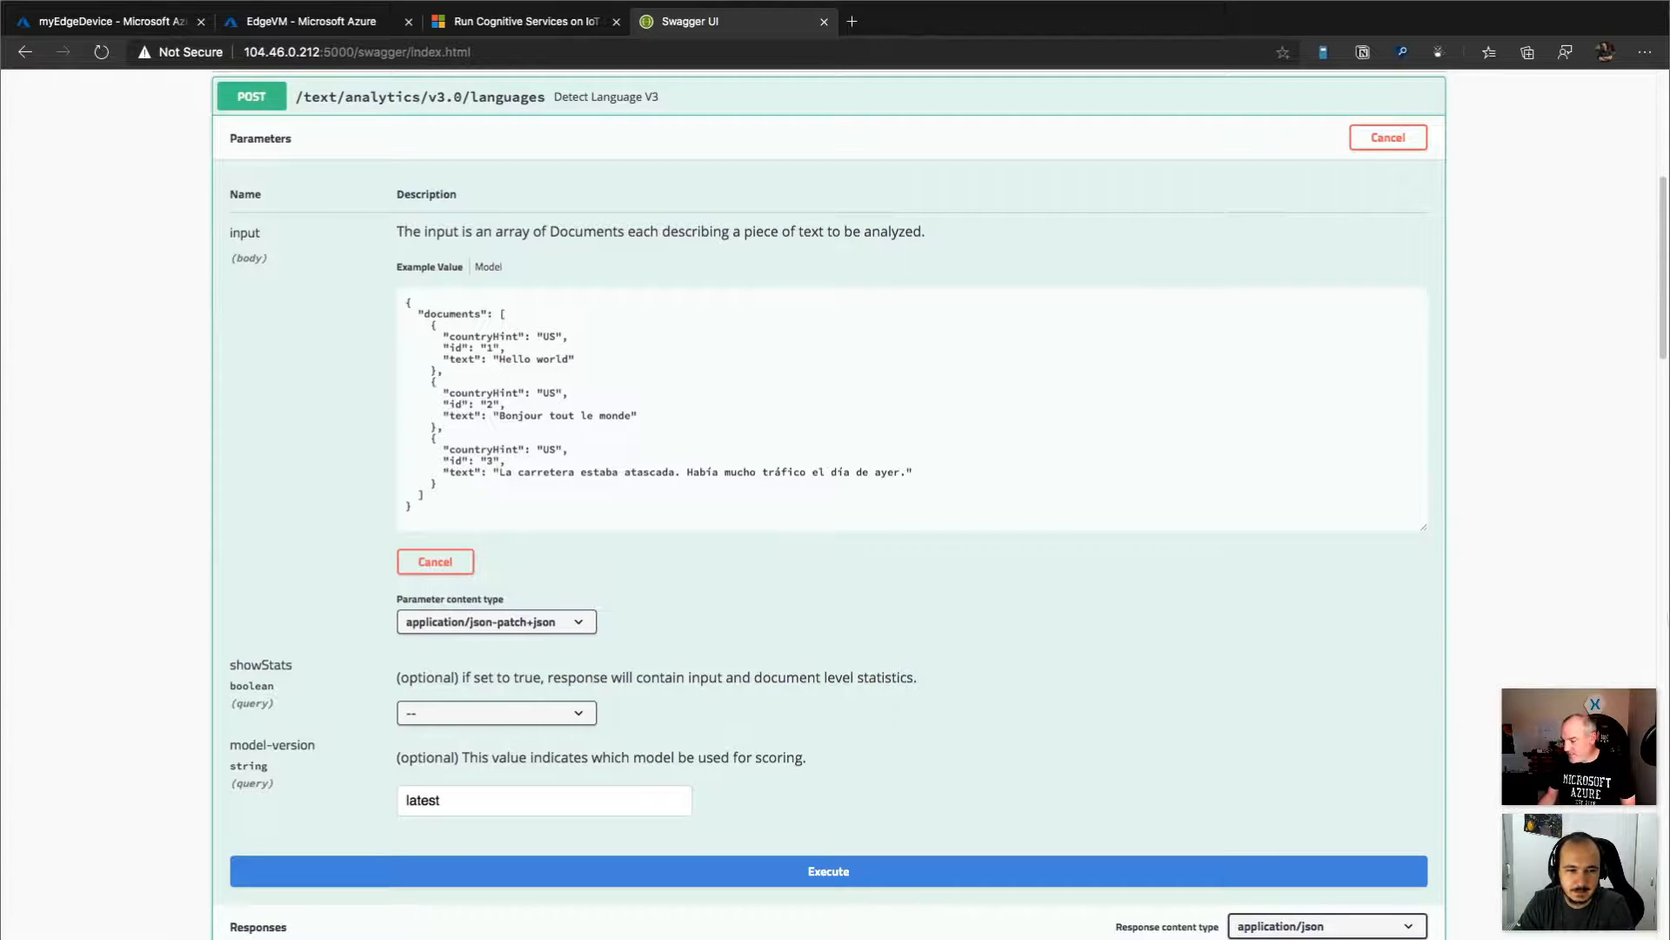
left_click(471, 504)
key("ctrl+a")
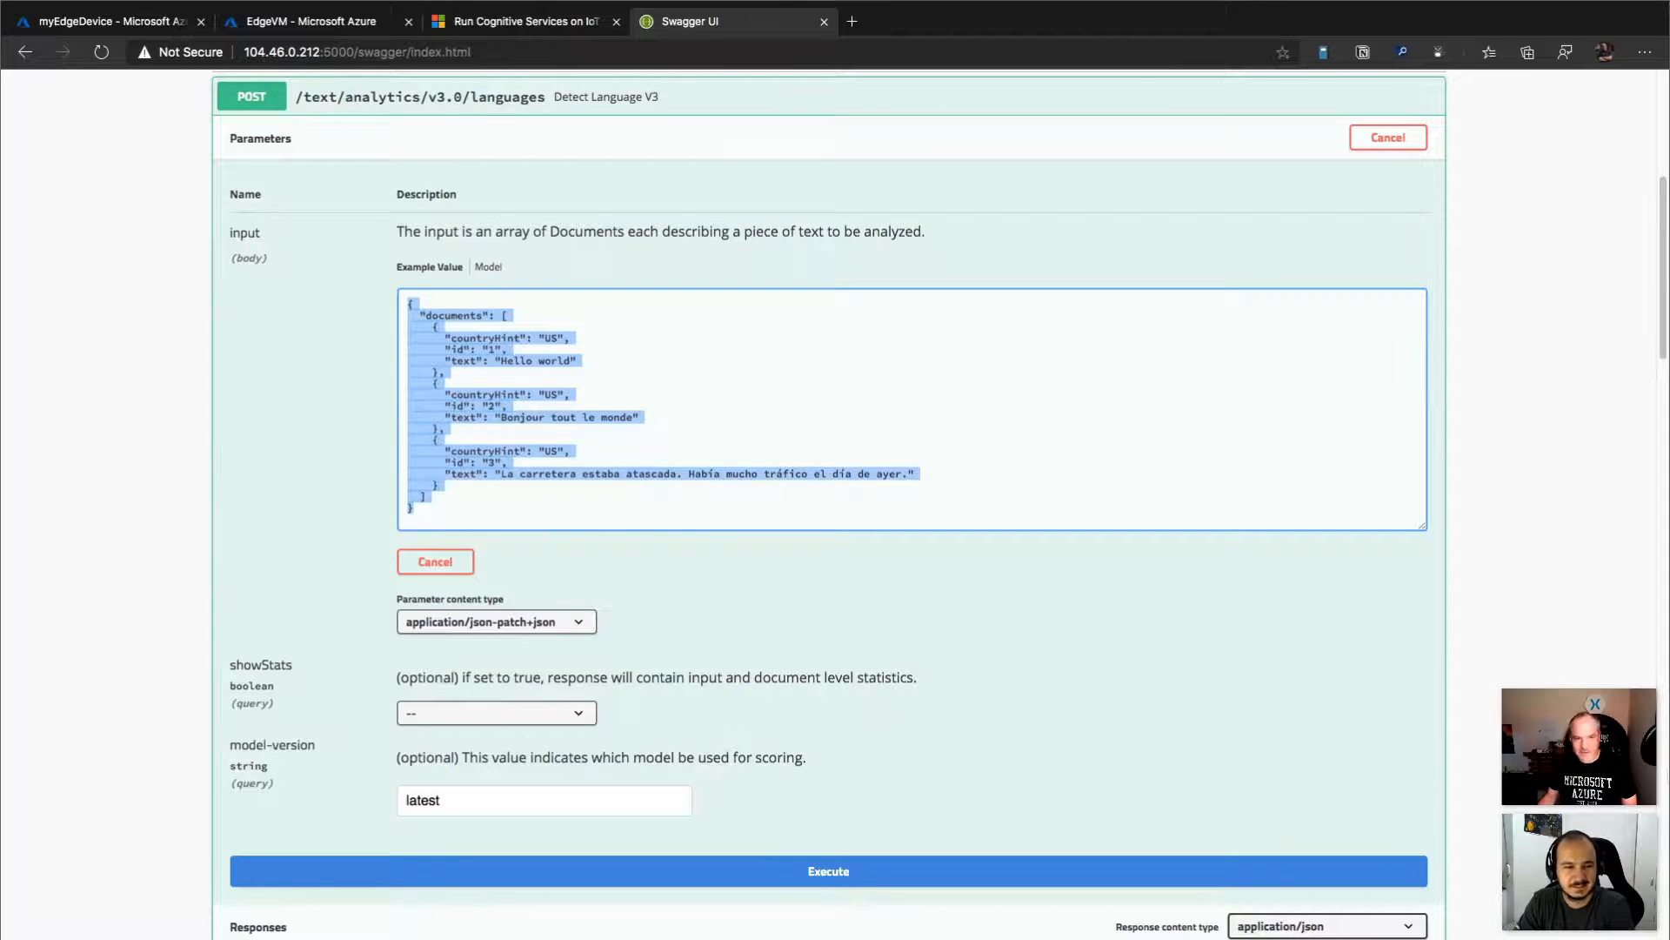
left_click(480, 513)
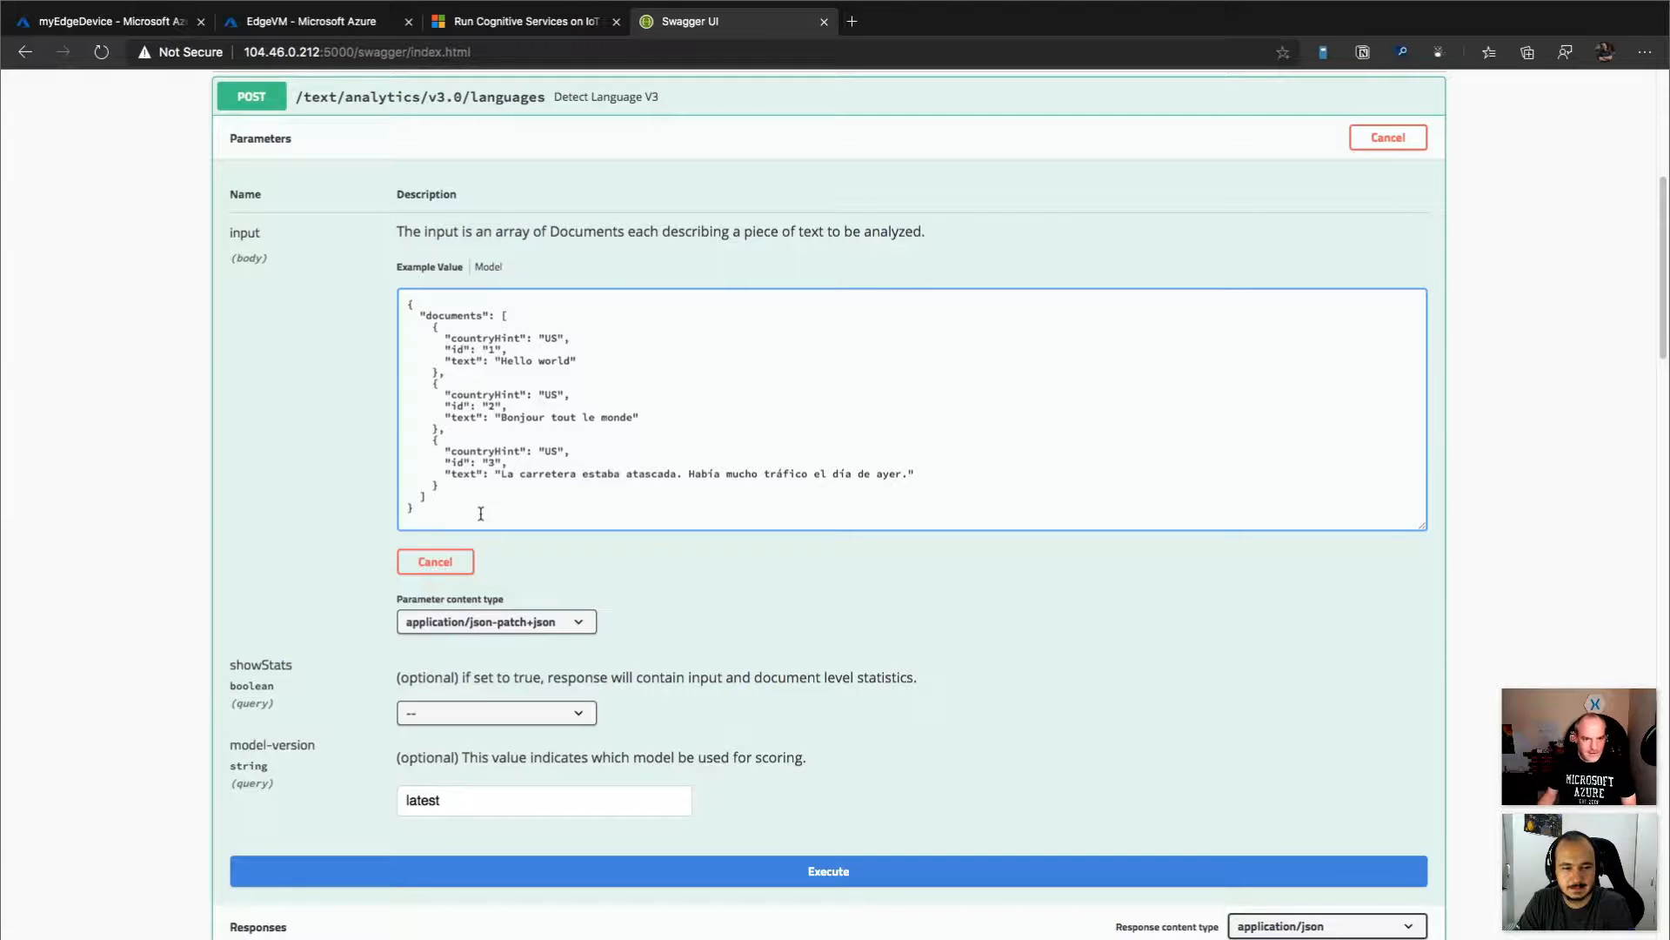
left_click_drag(480, 514, 381, 317)
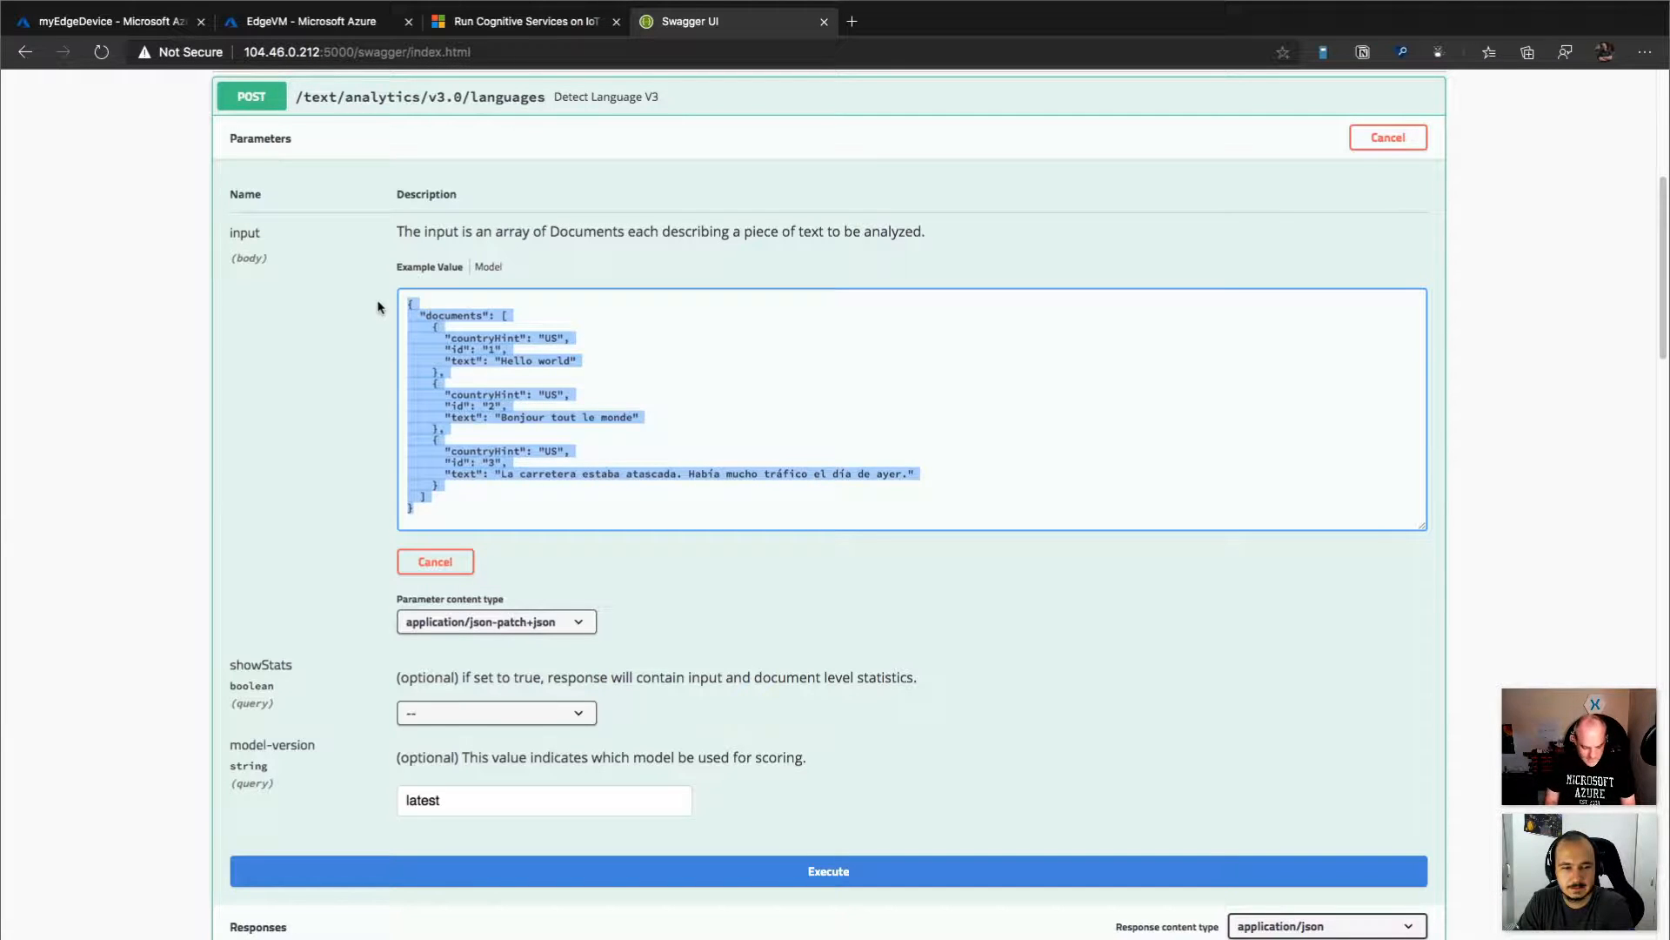
type("{}")
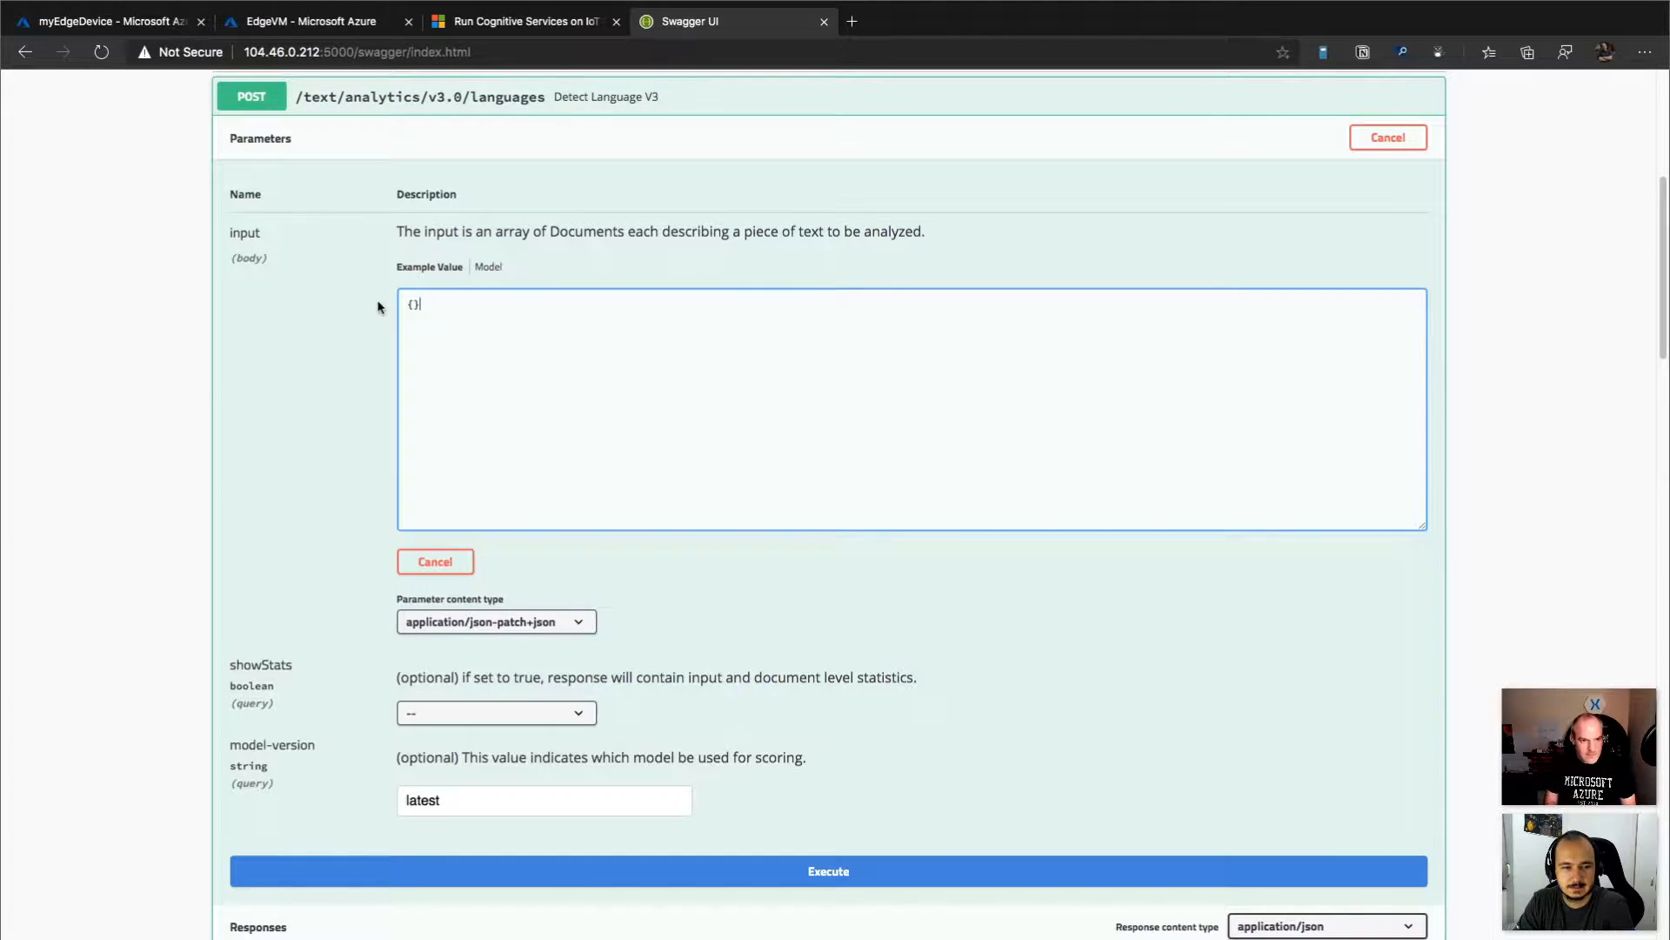
type("{\"documents\": [{\"id\": 0,\"text\": \"Bonjour mon ami.\"},{\"id\": 1,\"text\": \"Здраво пријателе\"}]}")
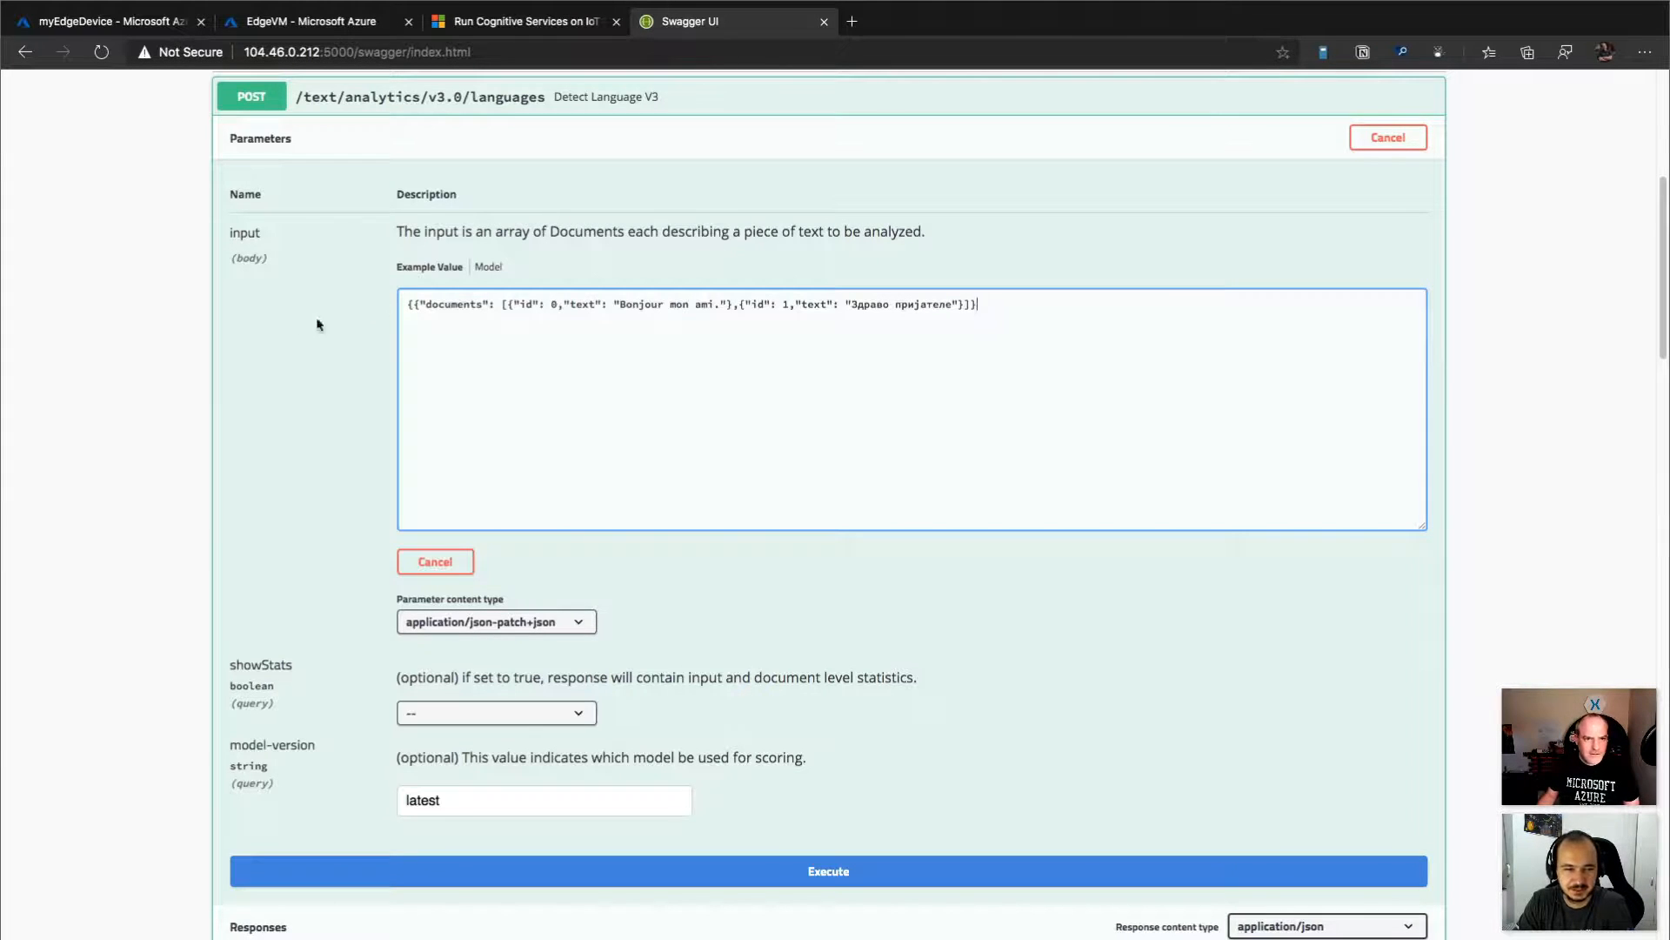
key("BackSpace")
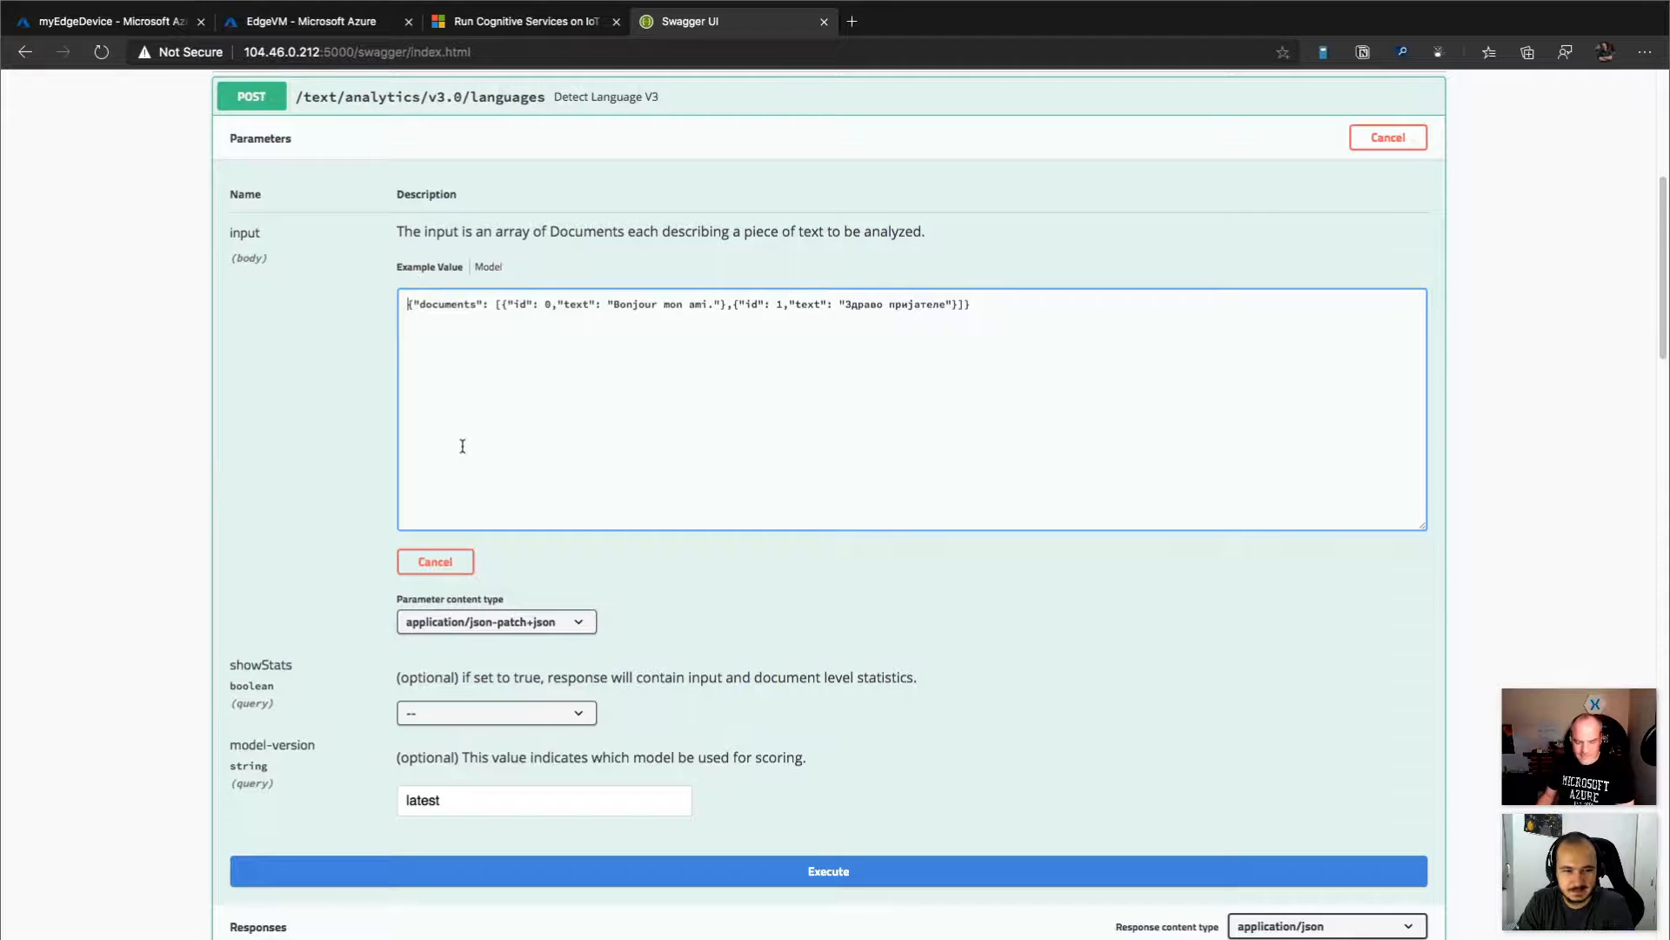
left_click(995, 306)
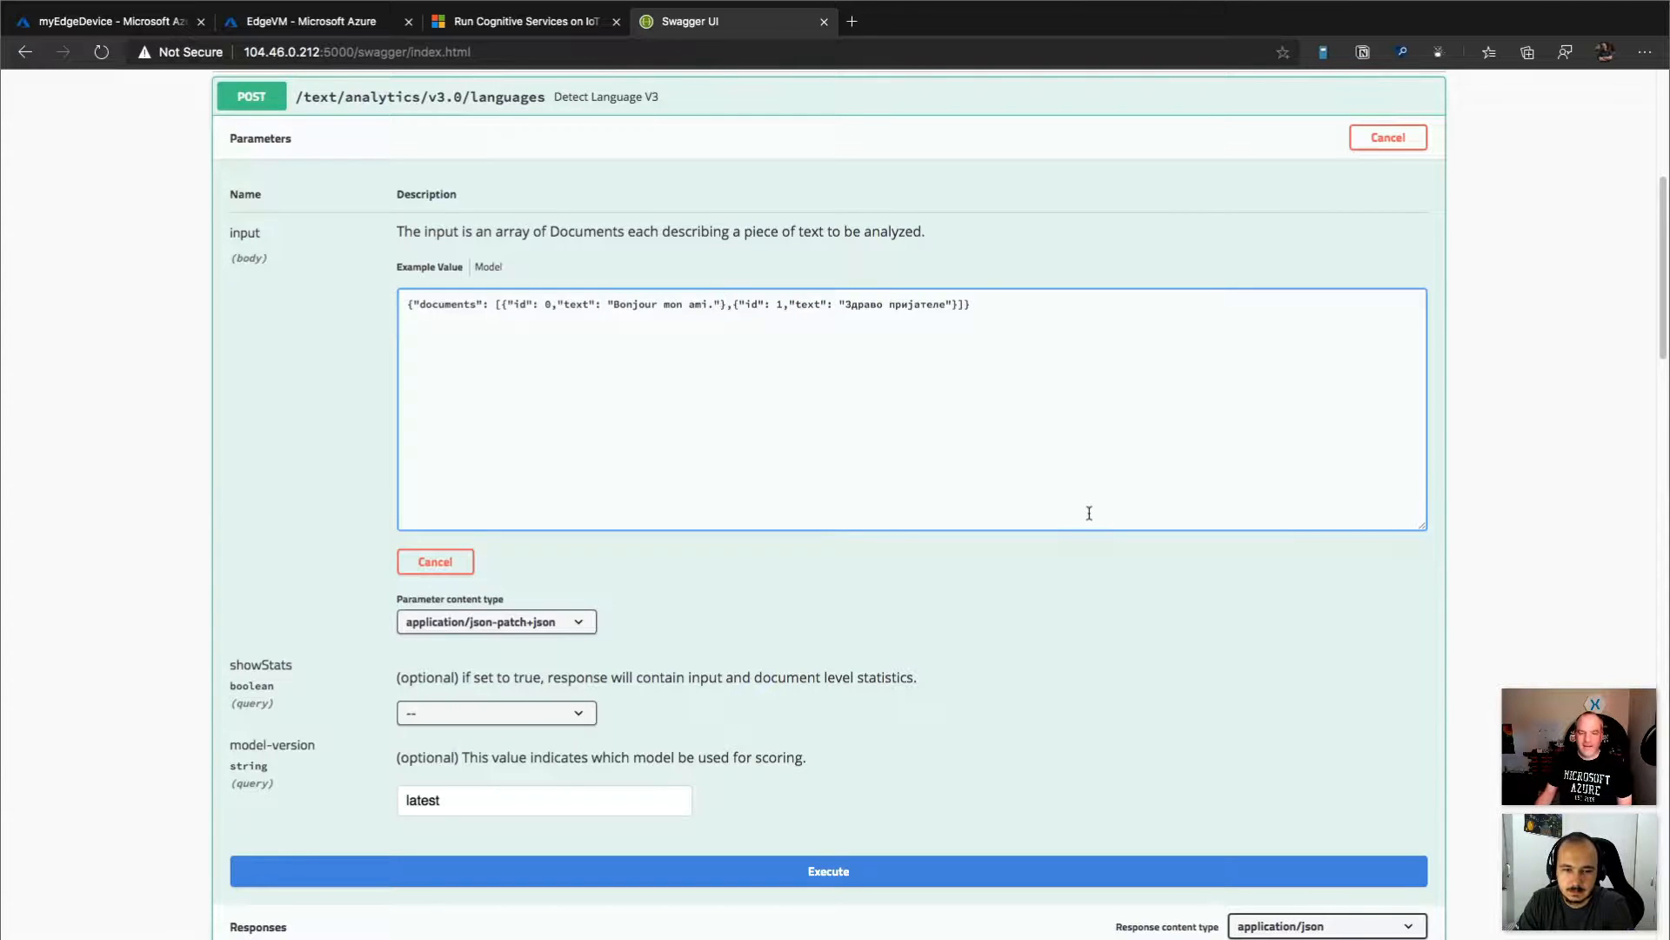
Execute the v3.0 languages request and examine the generated curl command, request URL and response body.
left_click(826, 871)
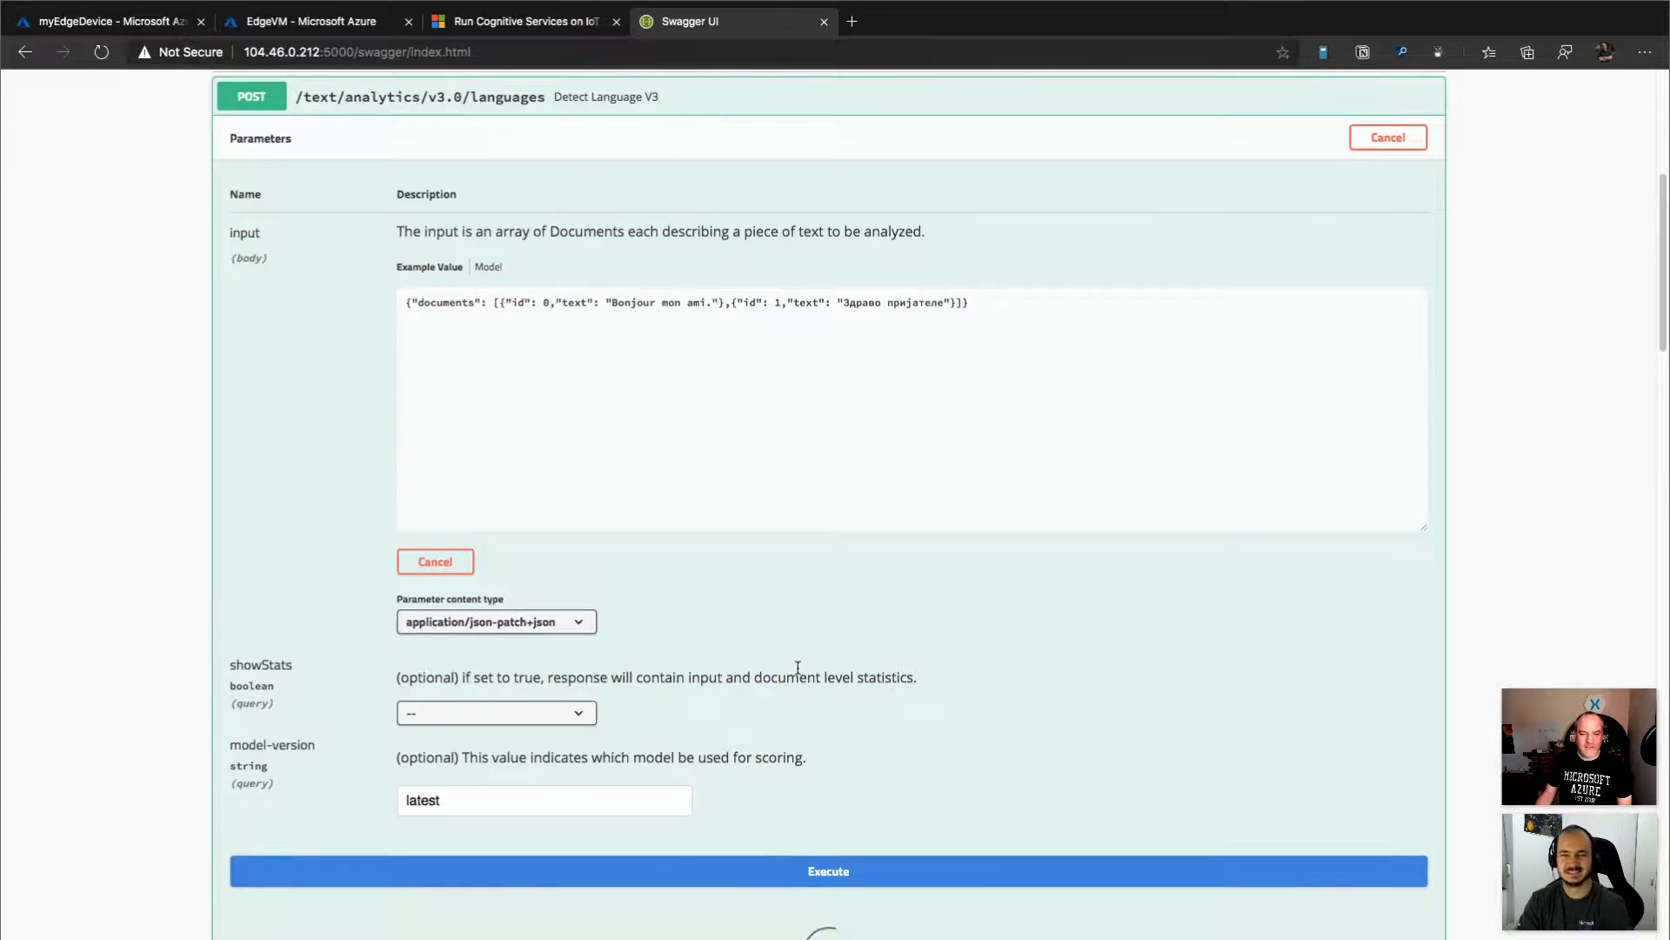
scroll(798, 668, "down", 2)
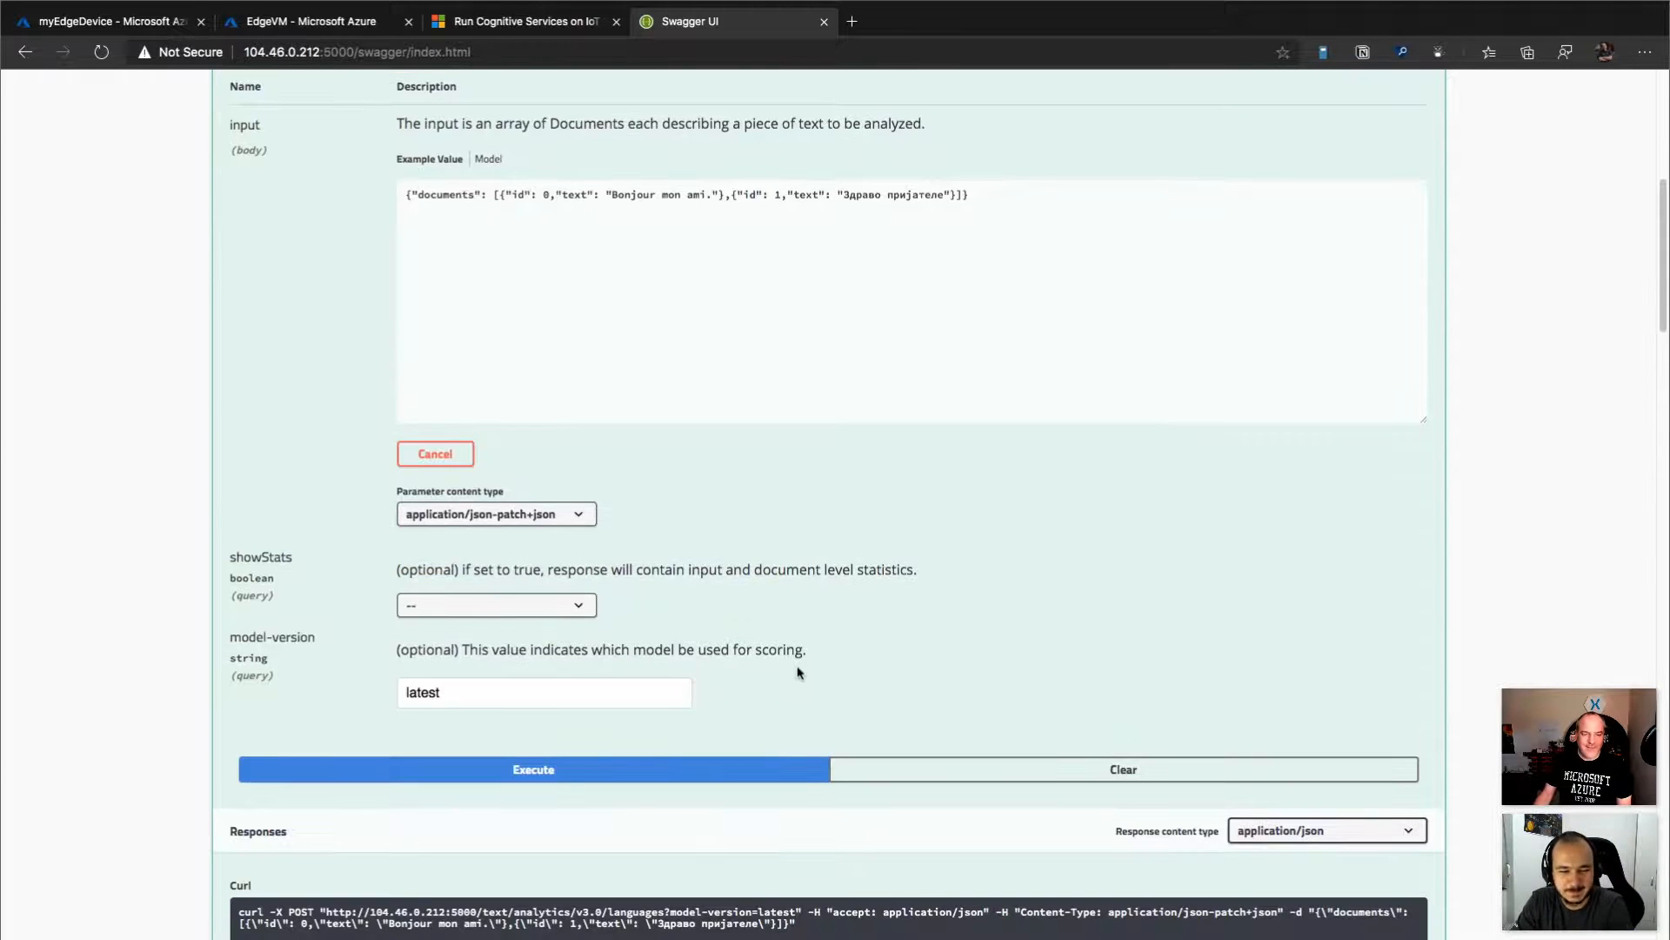
scroll(798, 671, "down", 3)
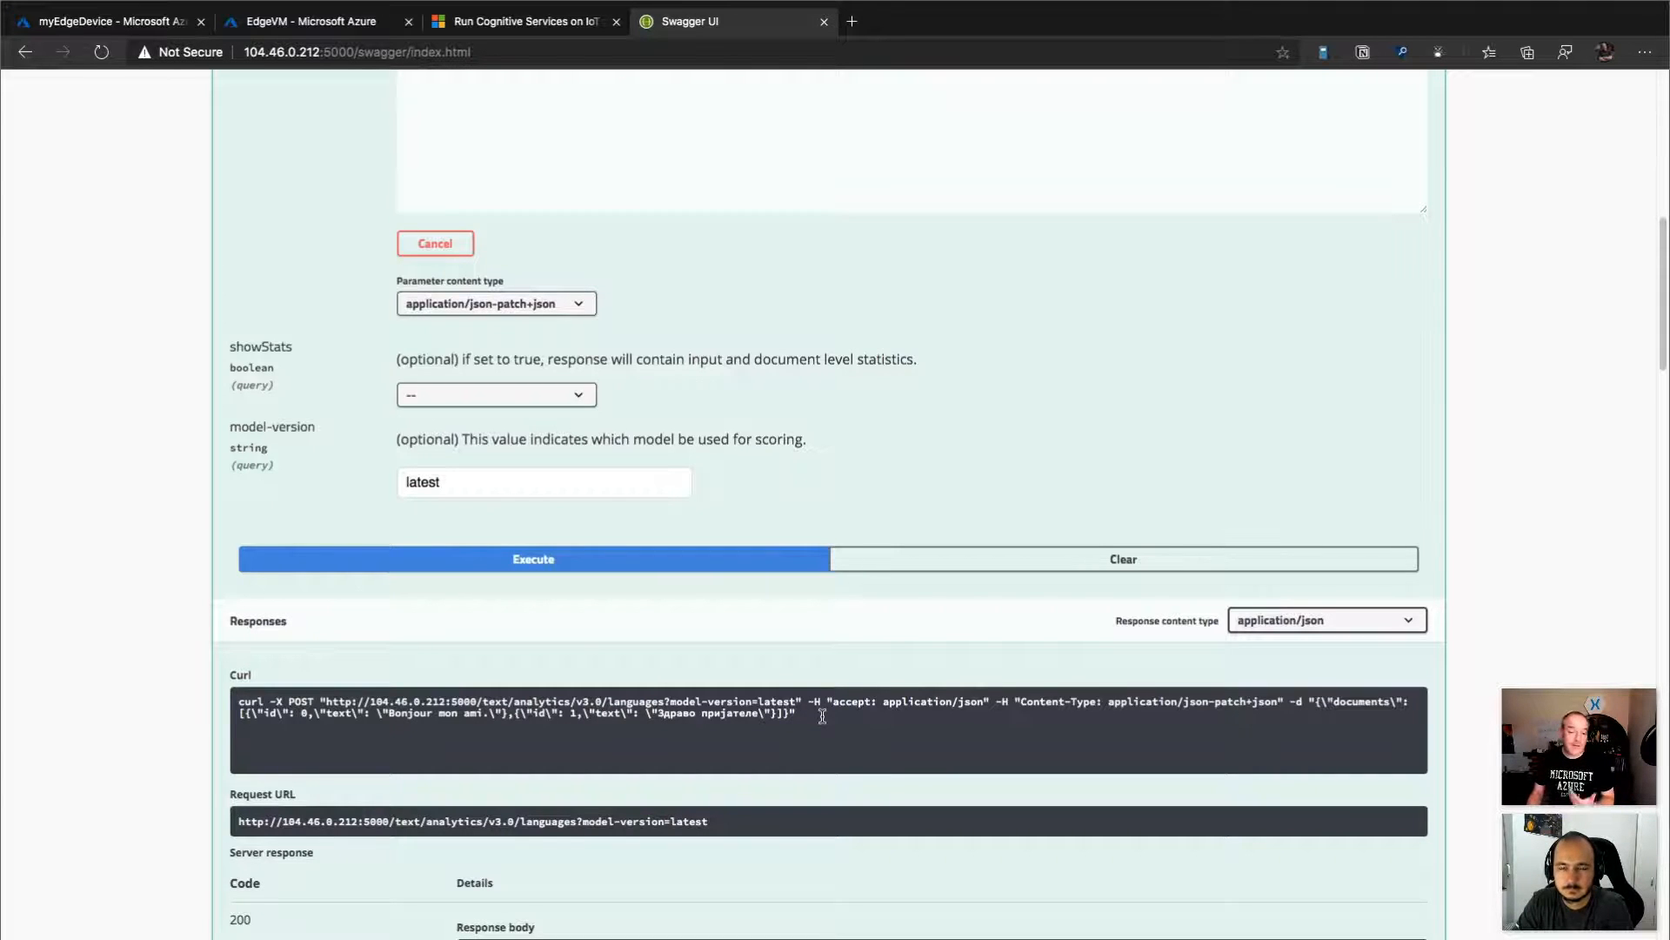
triple_click(822, 715)
left_click(844, 723)
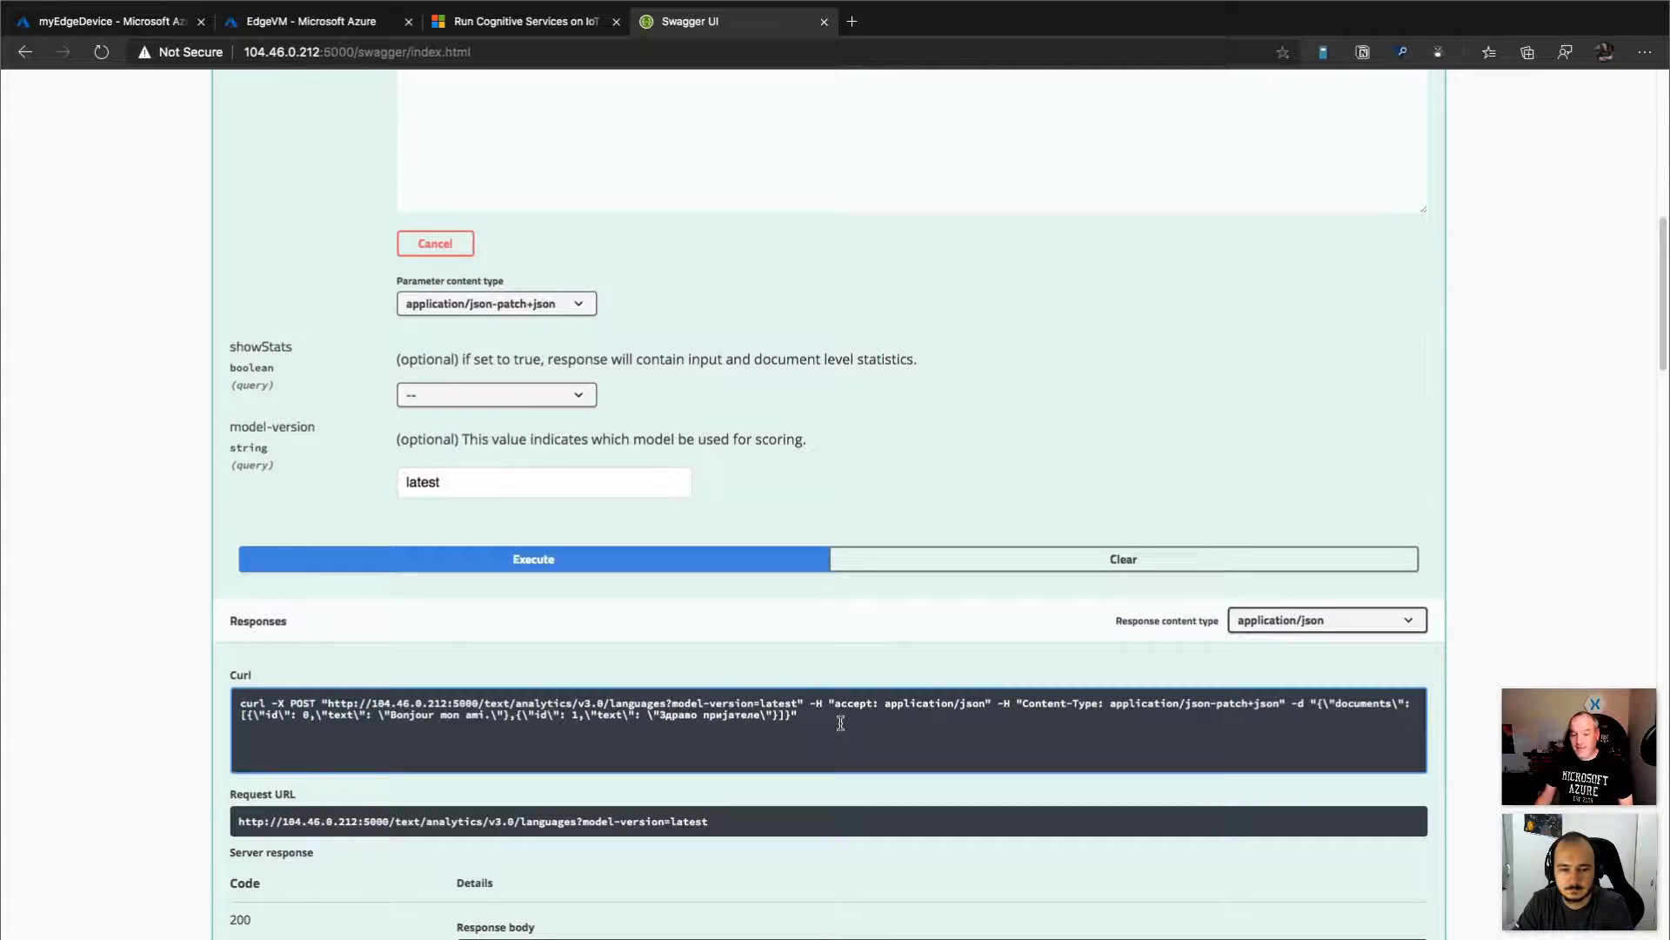
scroll(838, 727, "down", 1)
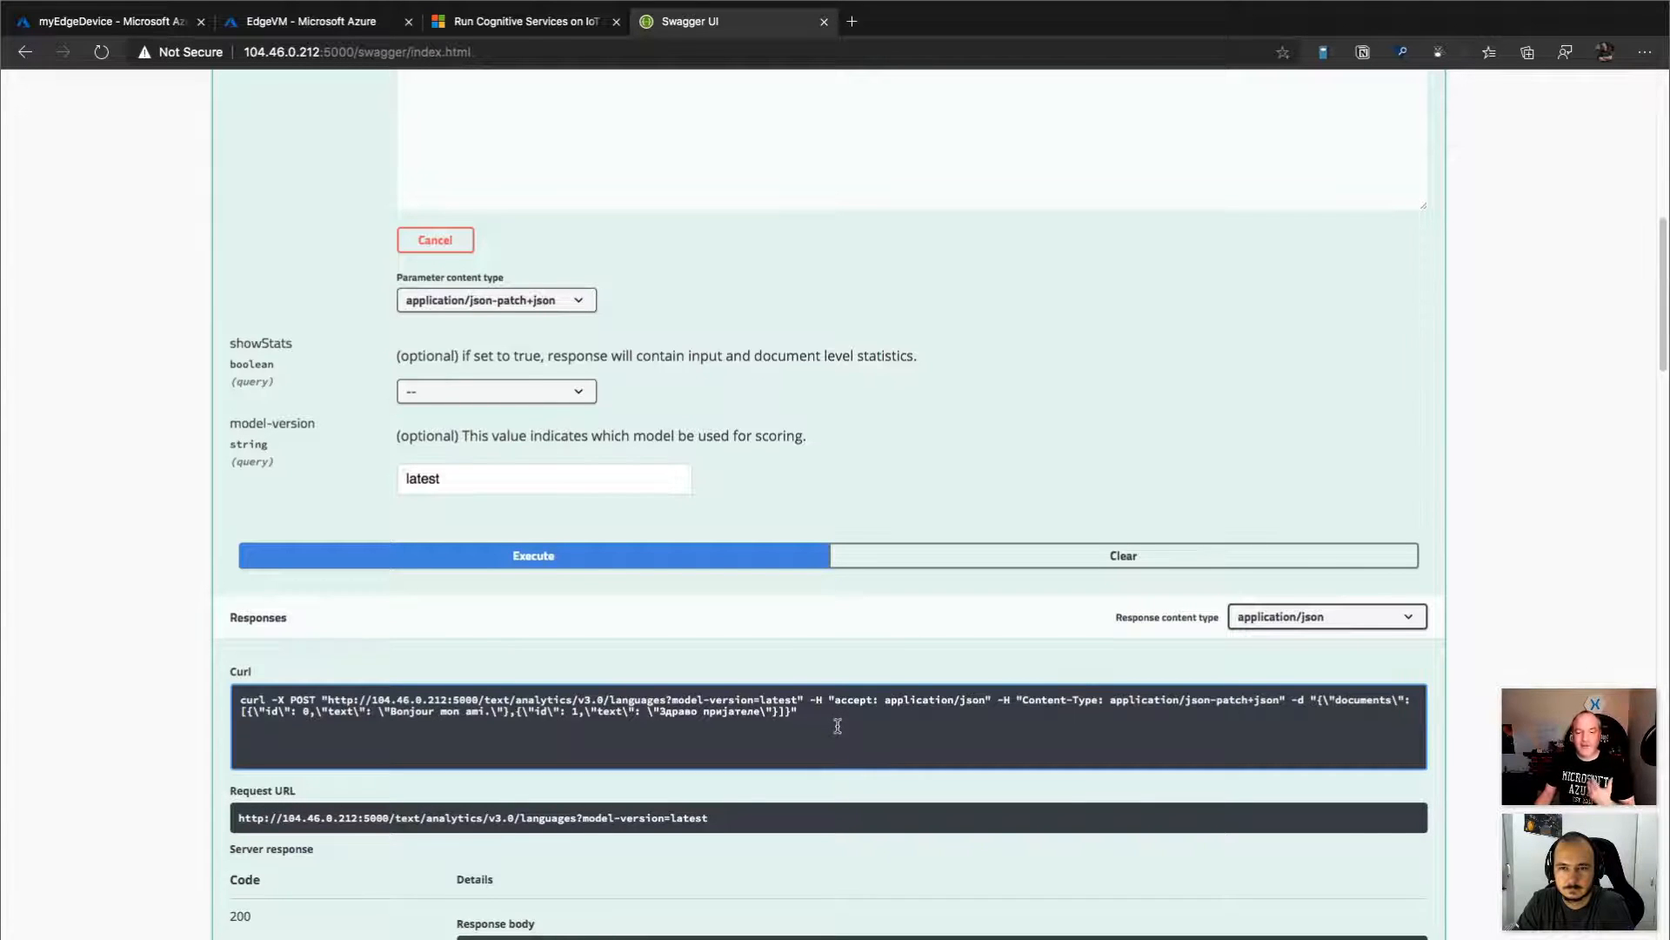
scroll(838, 727, "down", 3)
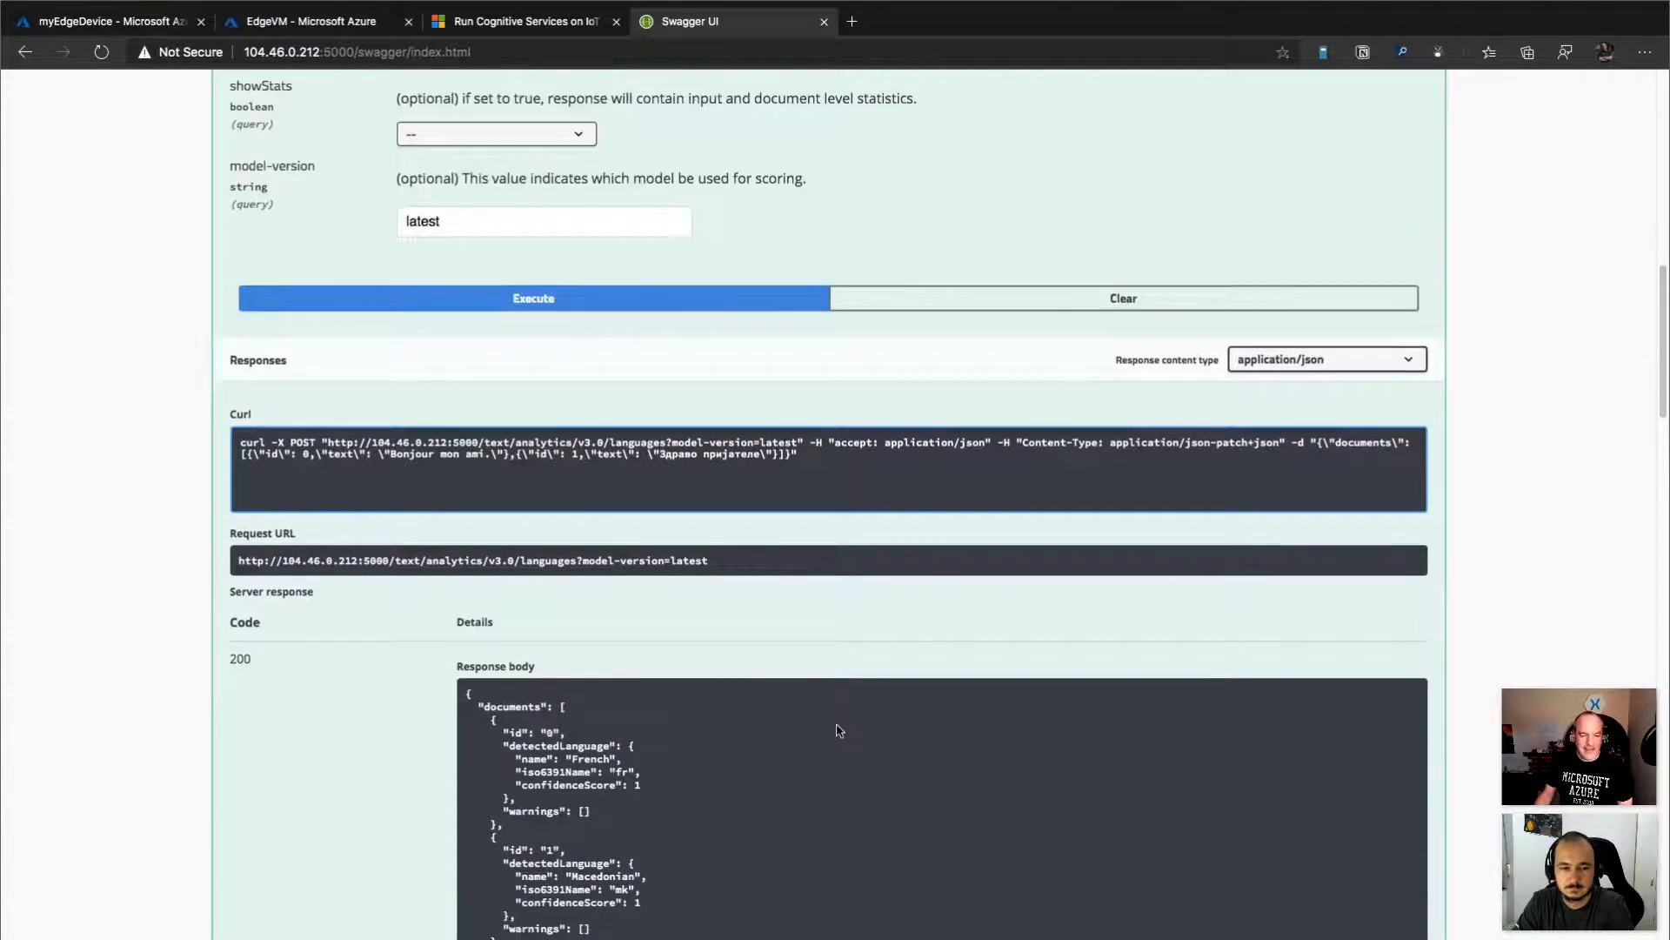
scroll(839, 730, "down", 2)
Compare the two submitted document texts with the detected language name given for each in the response body.
scroll(792, 721, "up", 7)
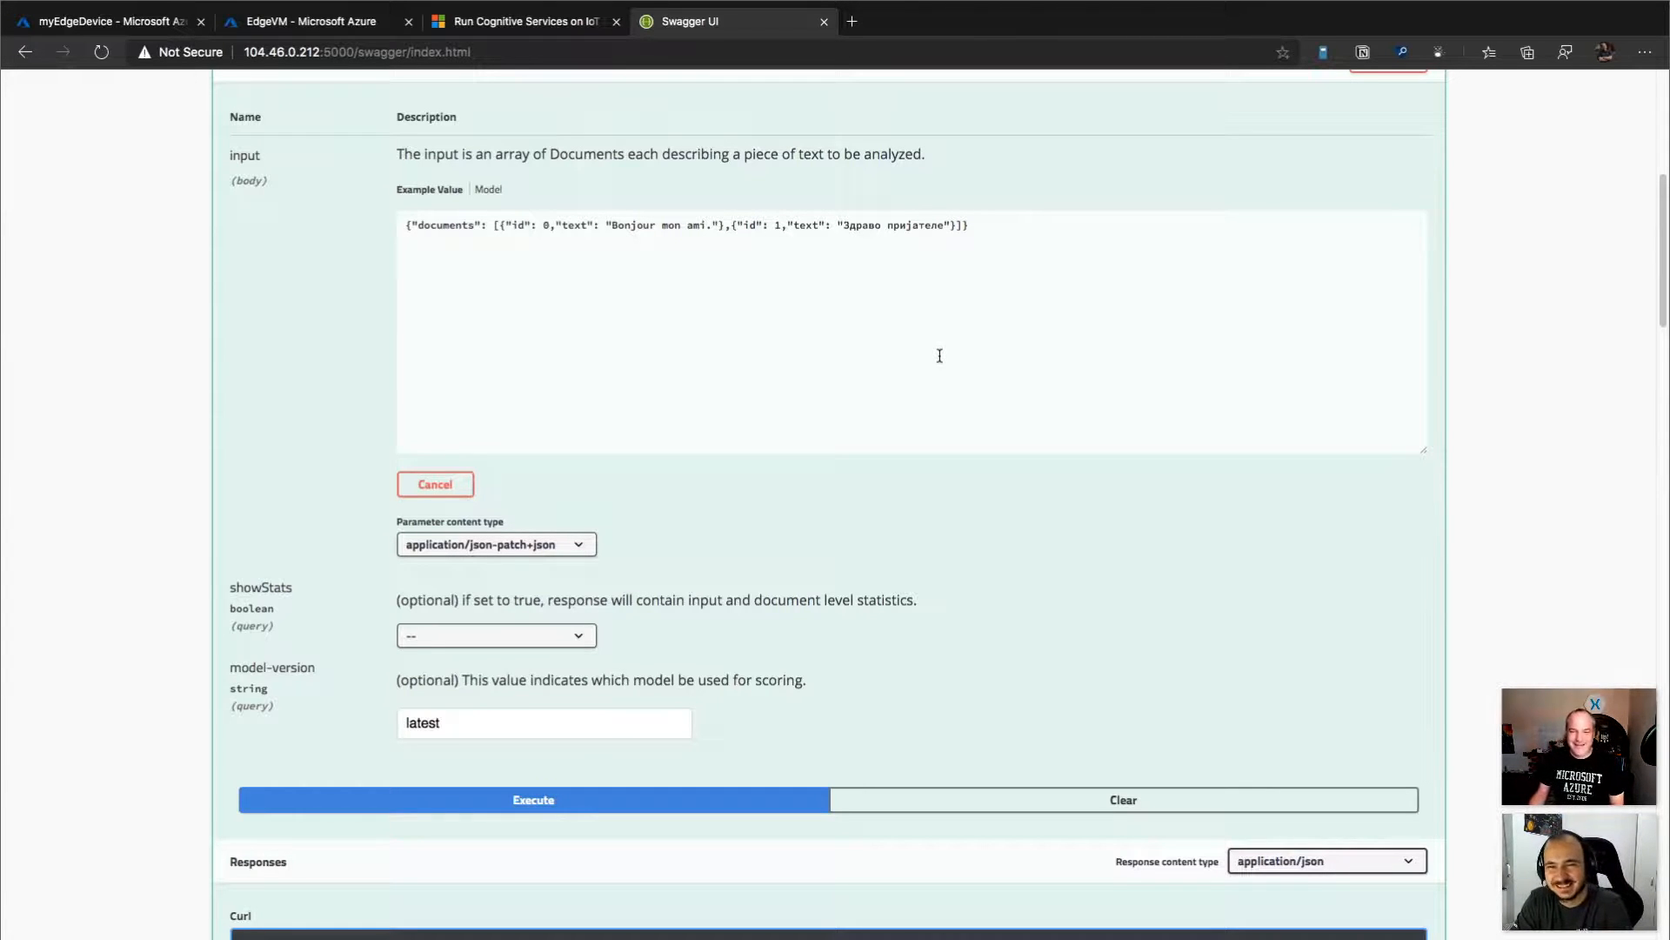
scroll(939, 356, "up", 1)
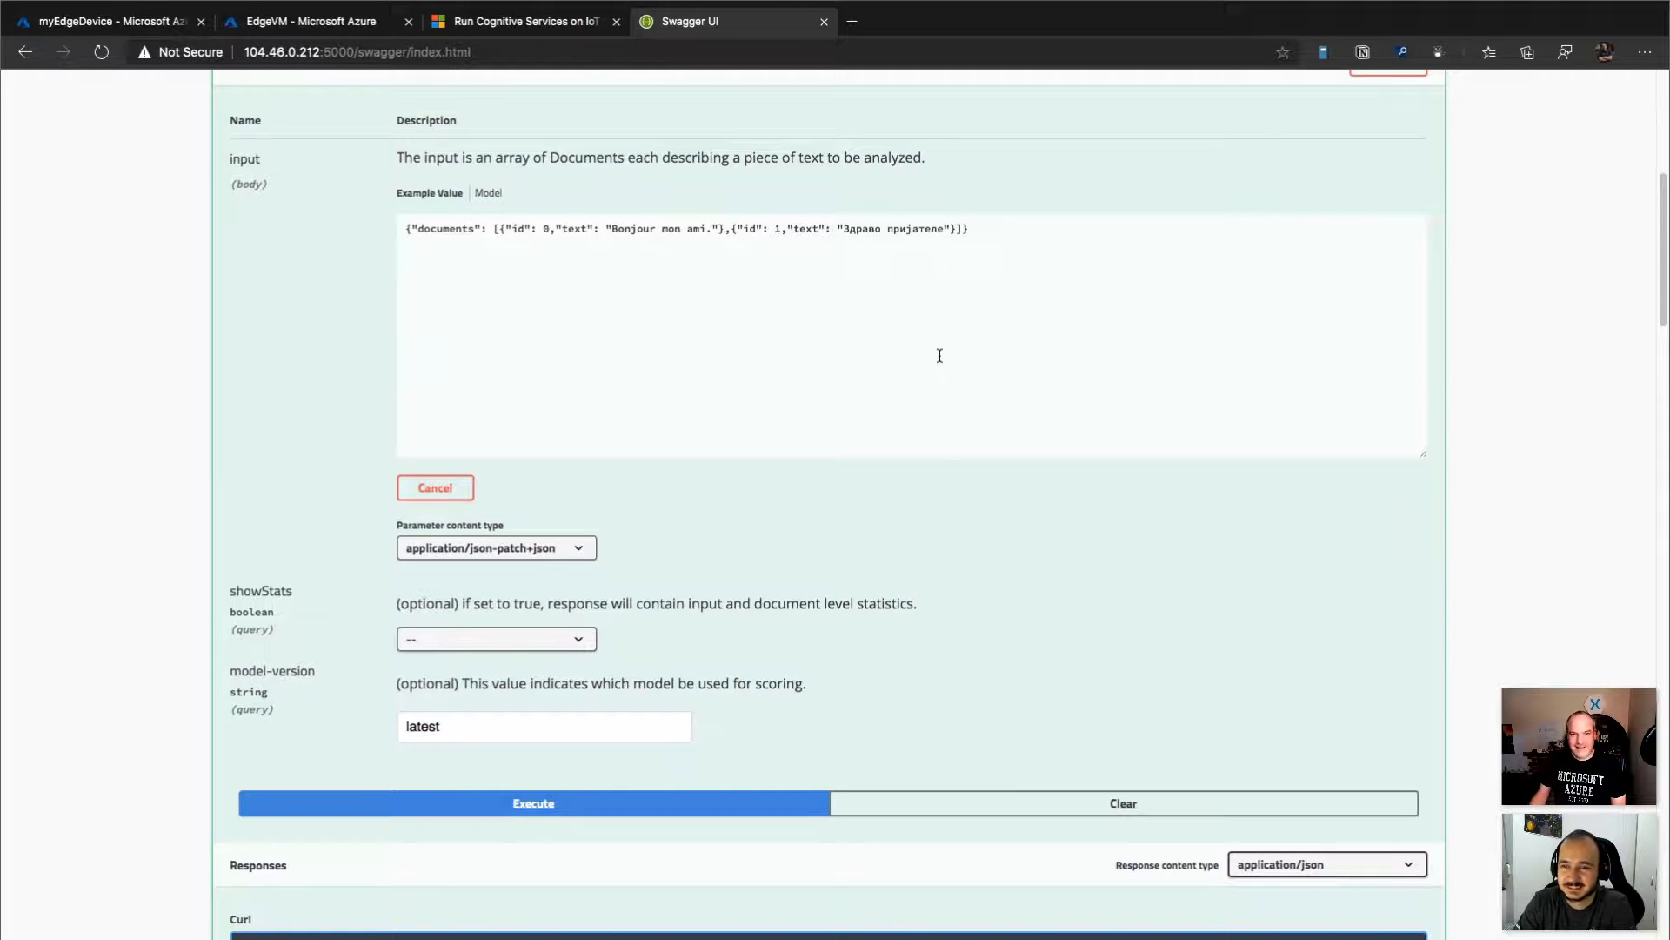
scroll(940, 356, "down", 10)
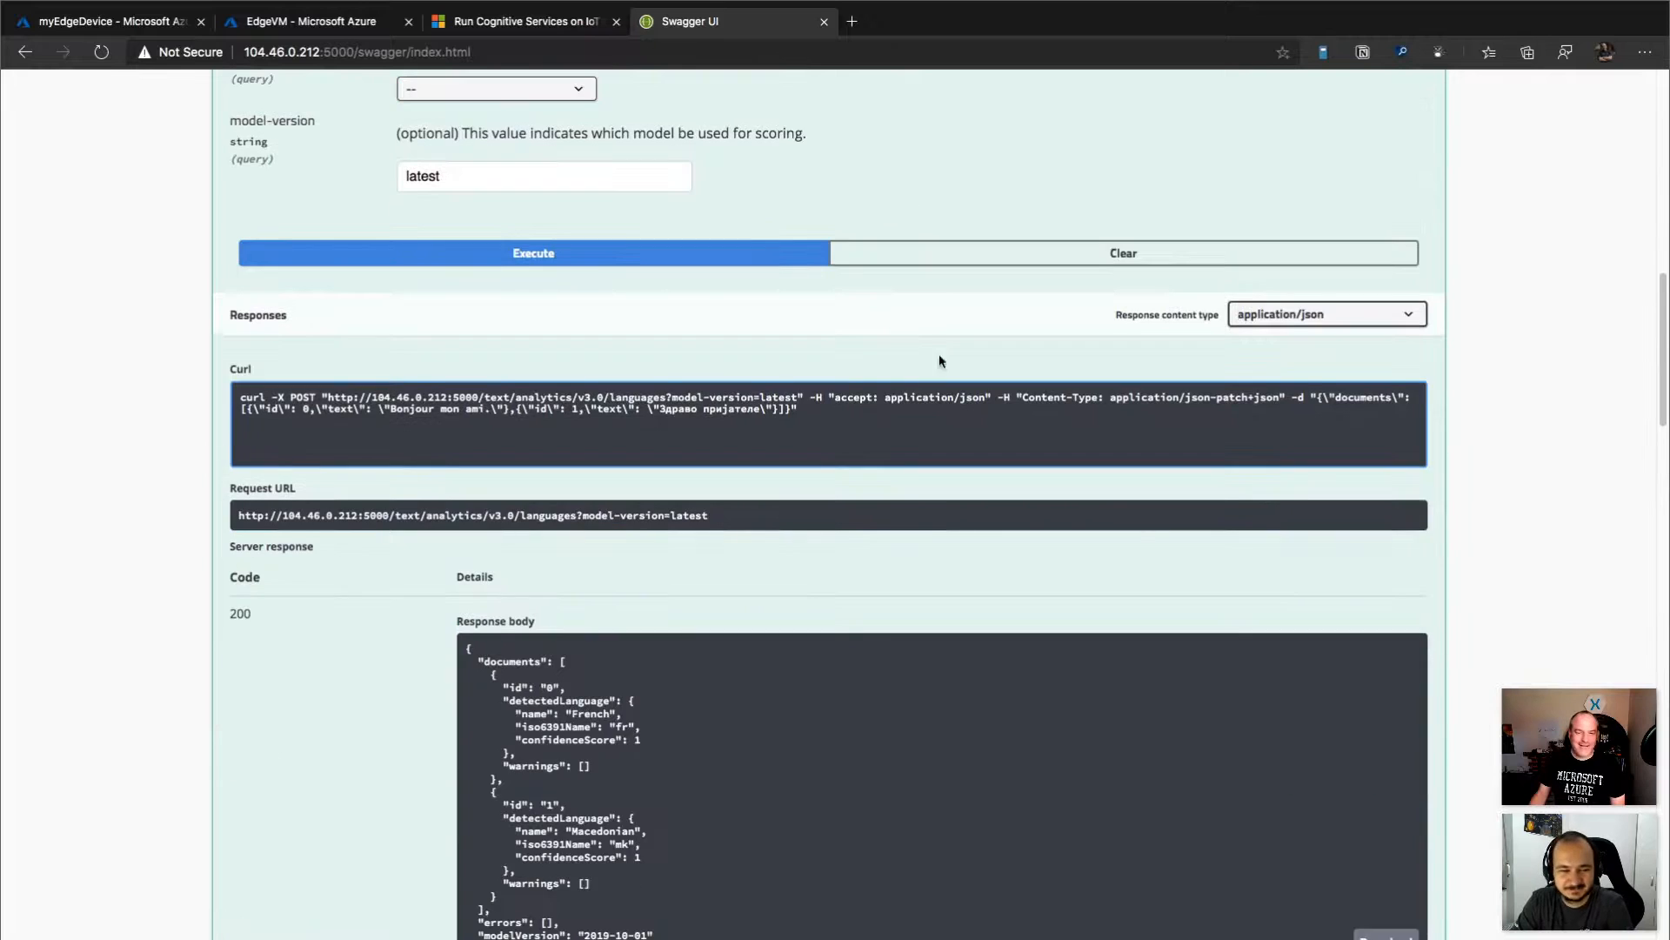
scroll(940, 360, "down", 2)
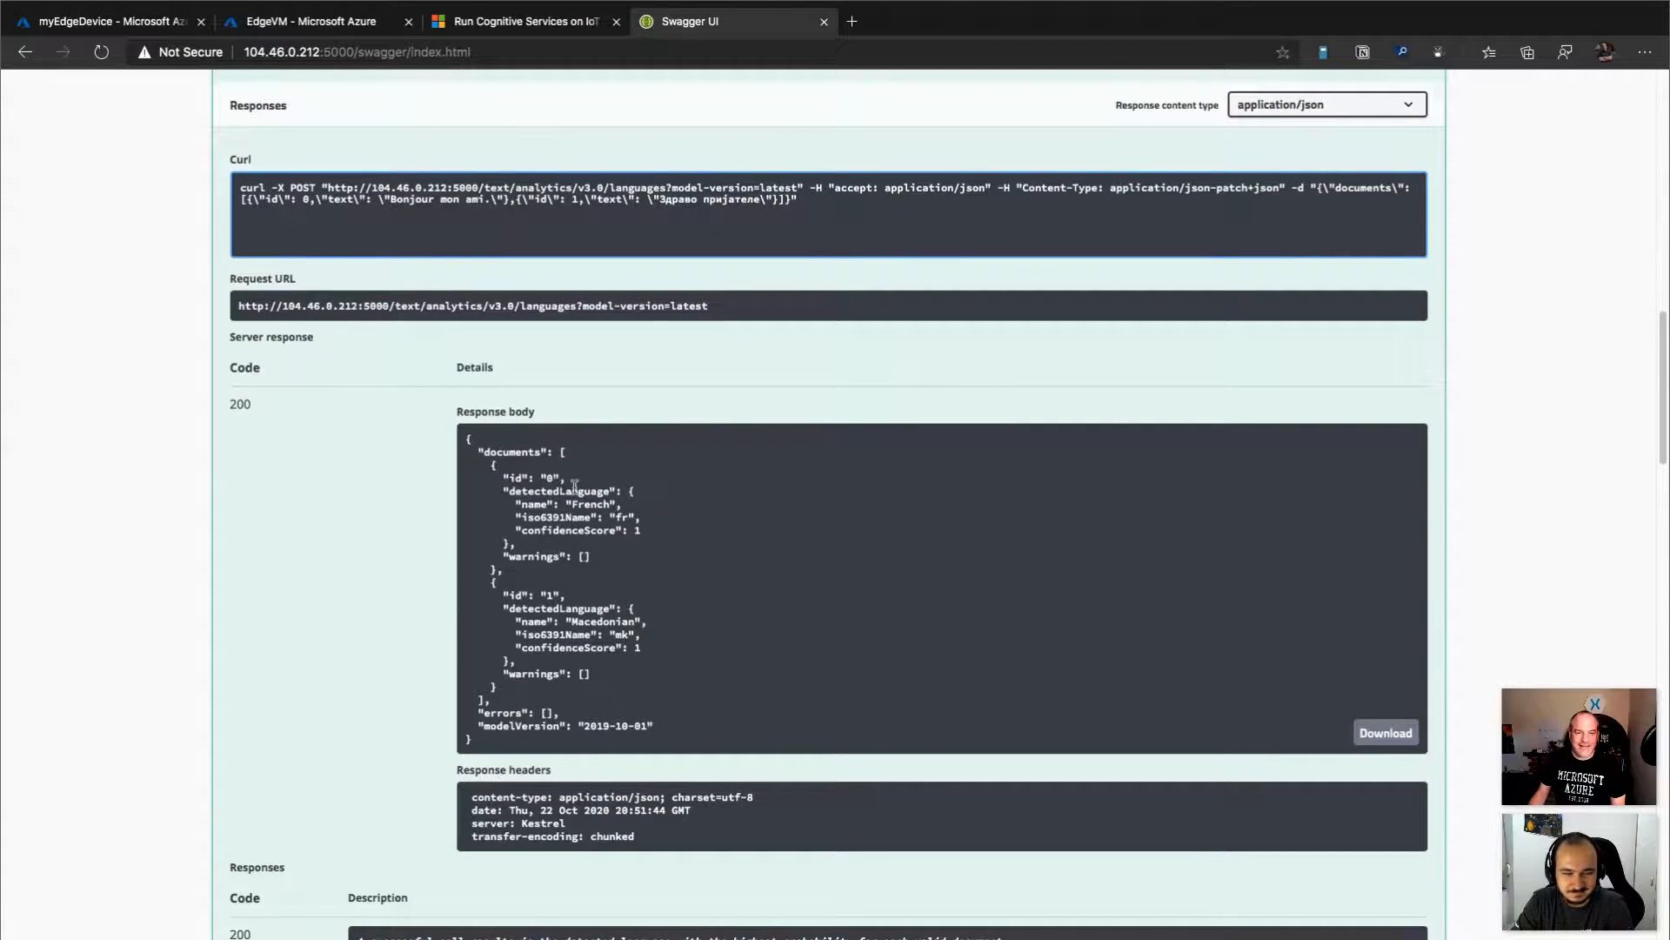
double_click(594, 505)
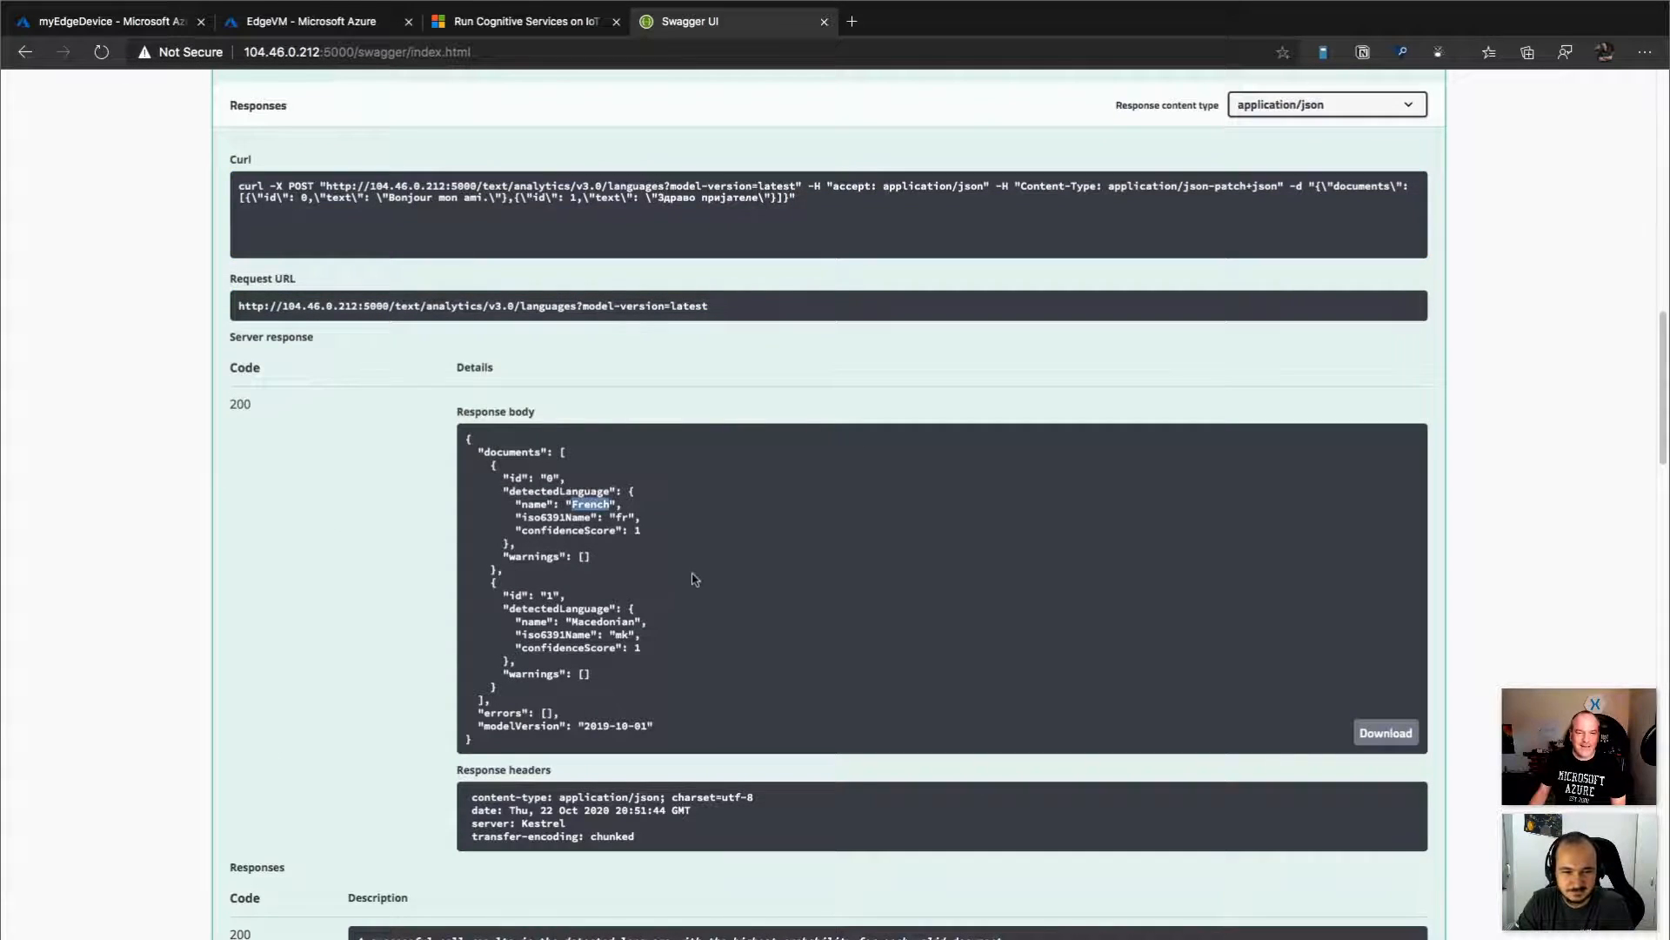
double_click(587, 621)
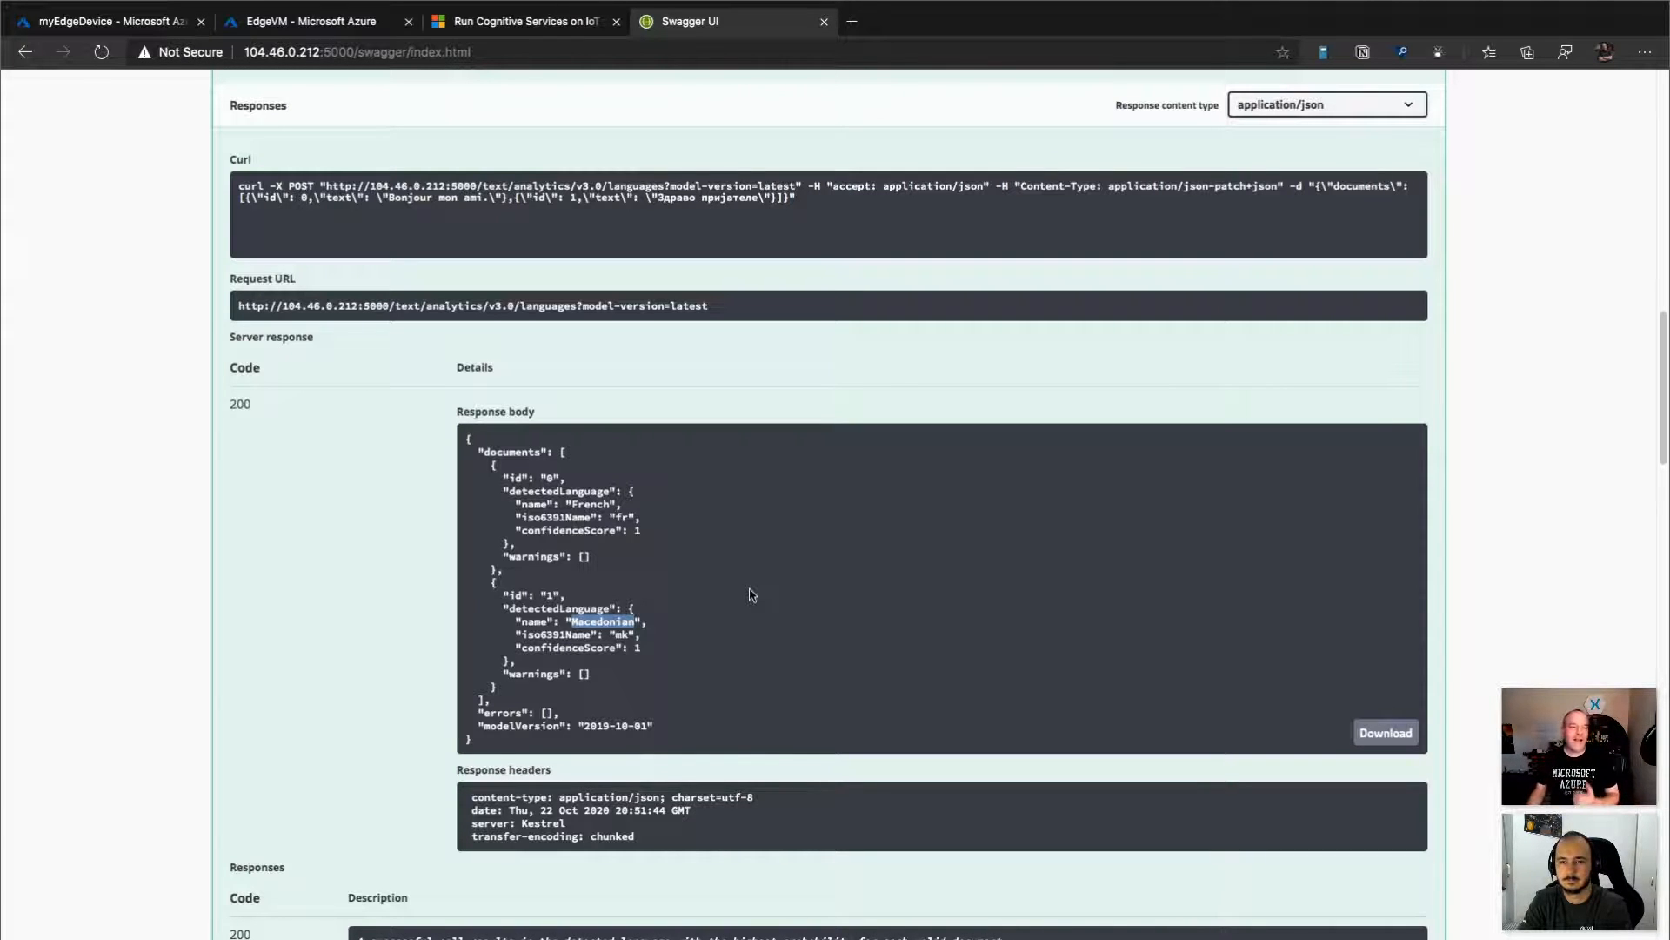
Copy the generated curl command and run it in the Azure portal's Cloud Shell session on EdgeVM.
left_click(825, 209)
left_click_drag(824, 207, 185, 182)
key("ctrl+c")
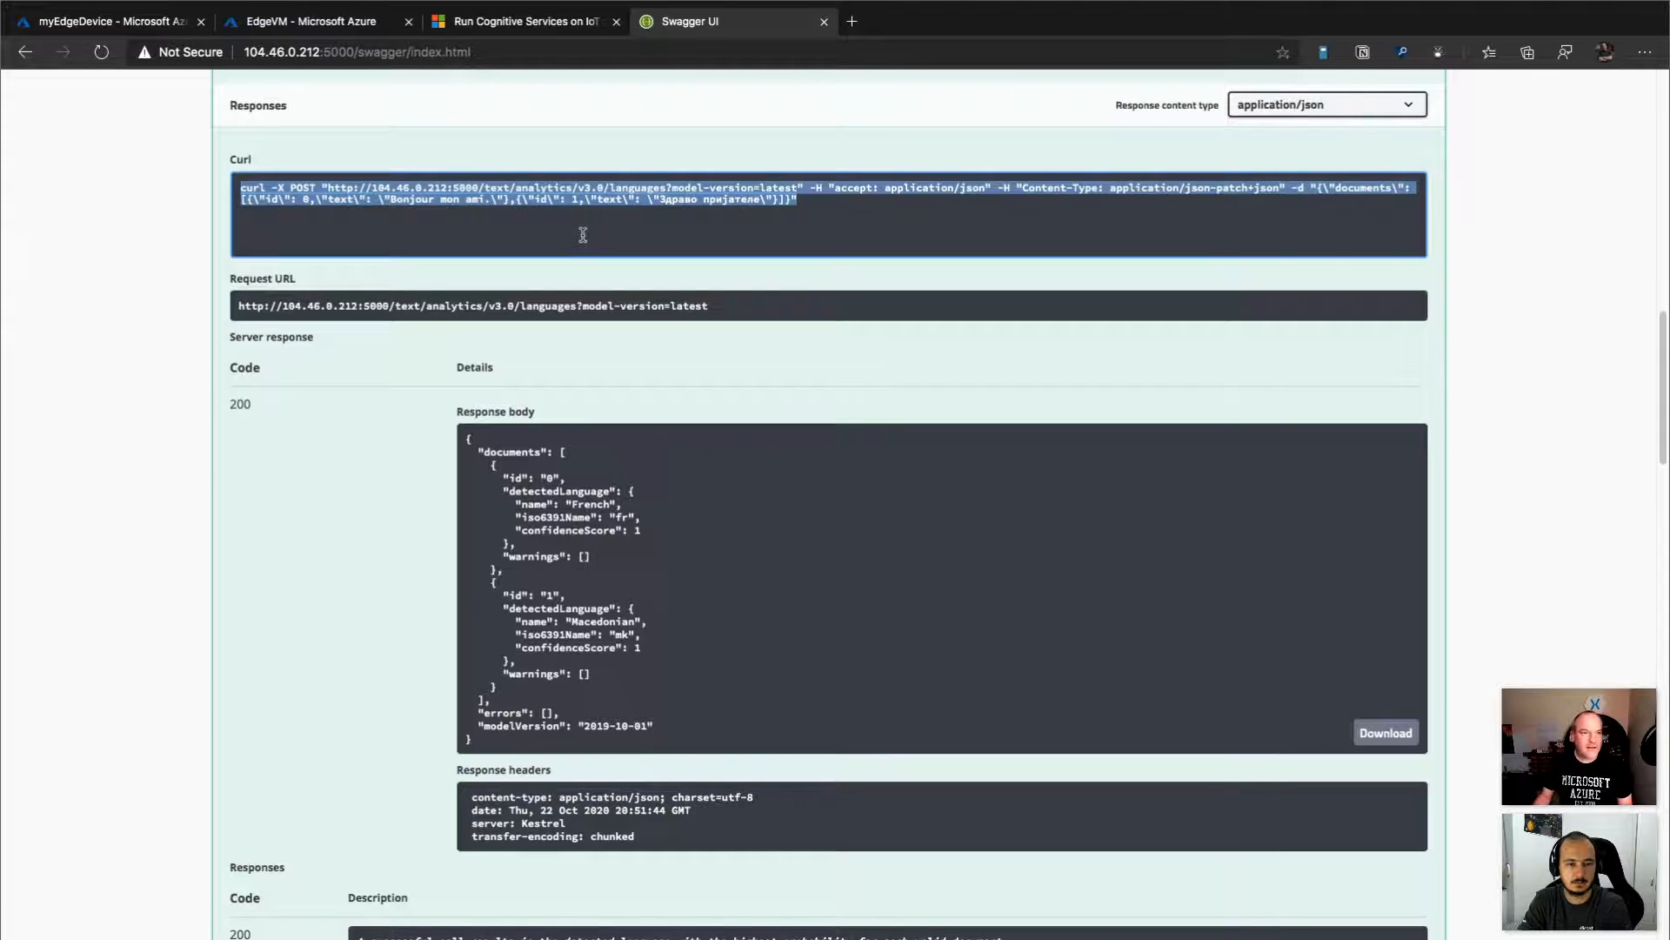
left_click(156, 28)
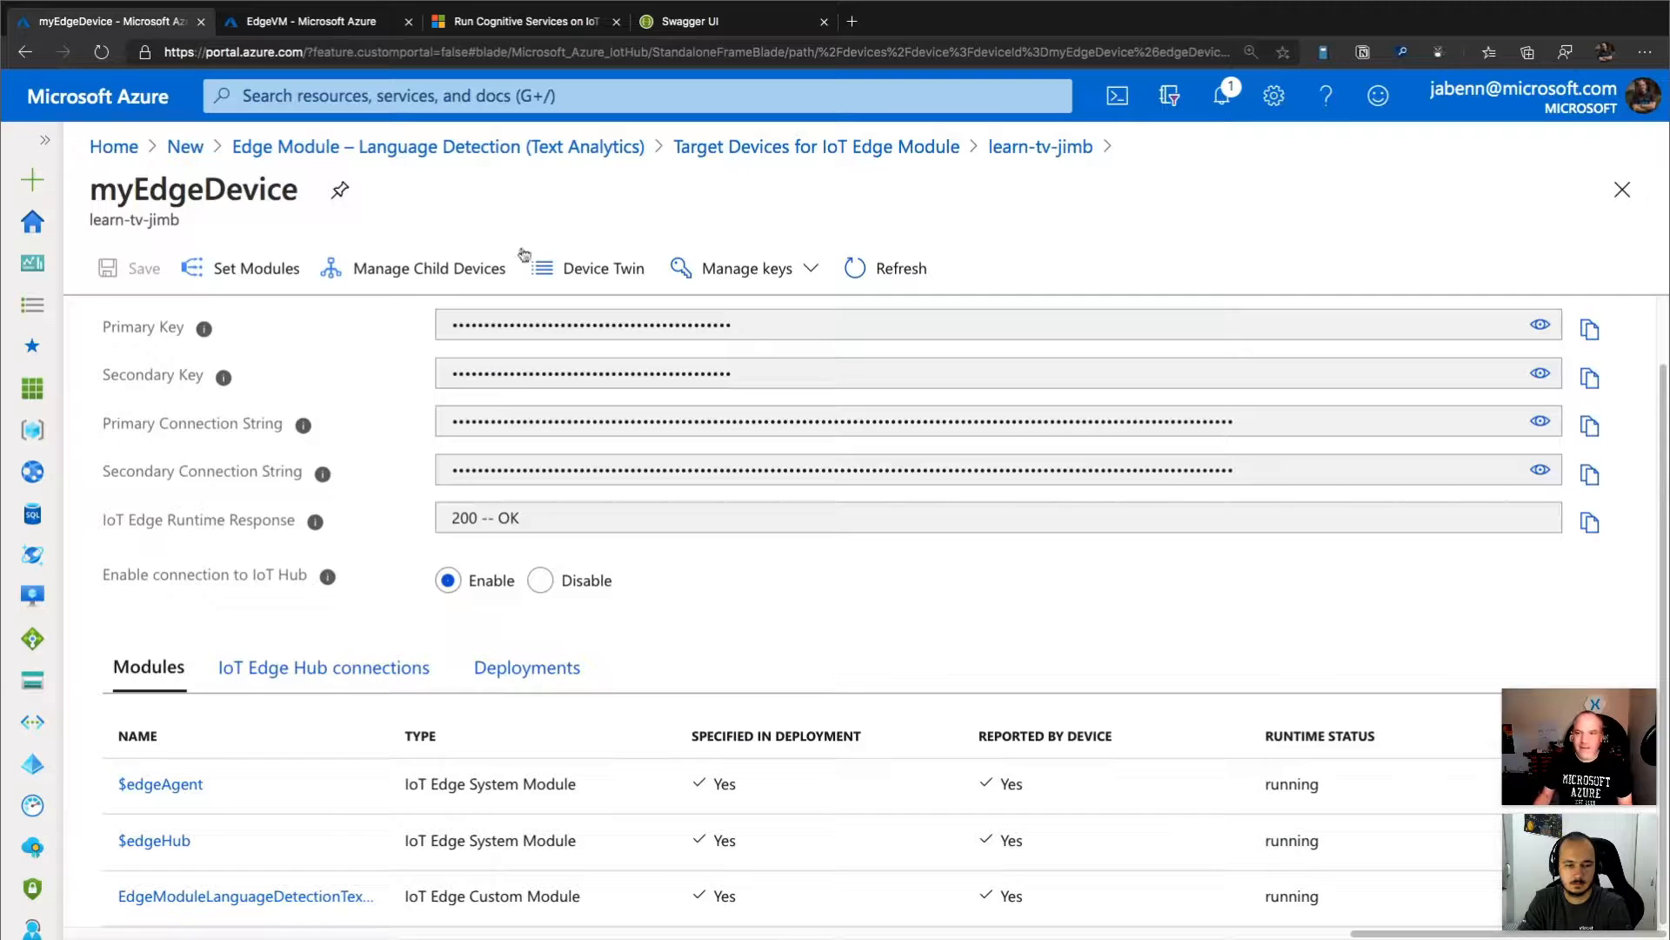
left_click(1117, 96)
left_click(614, 915)
key("ctrl+v")
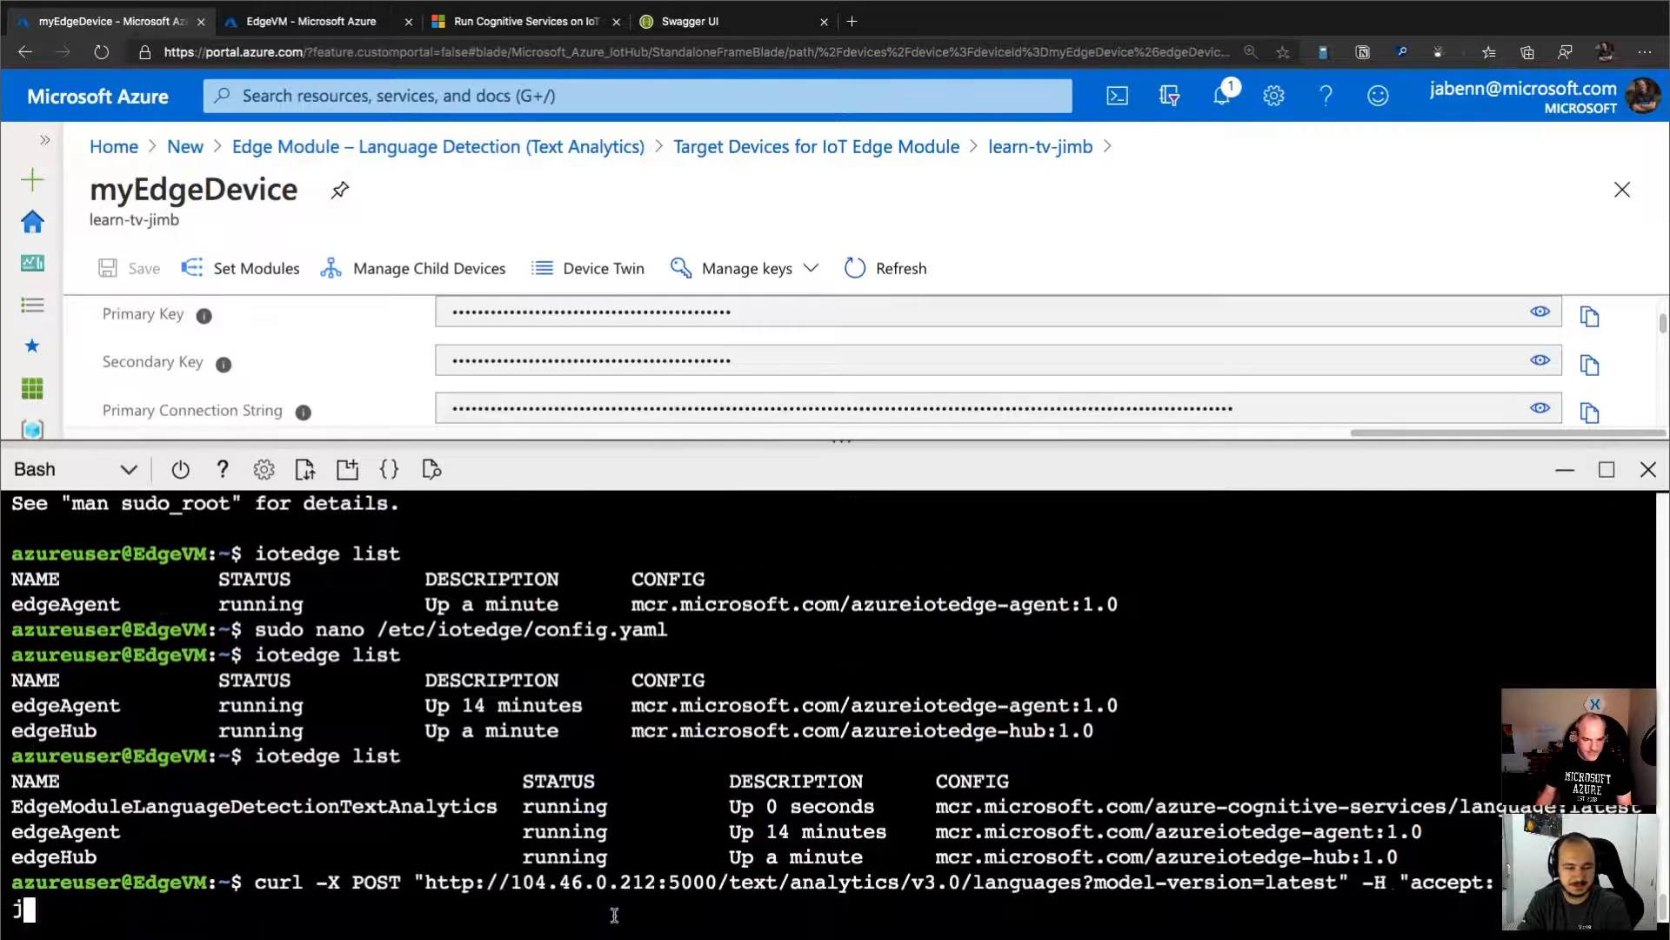
key("Return")
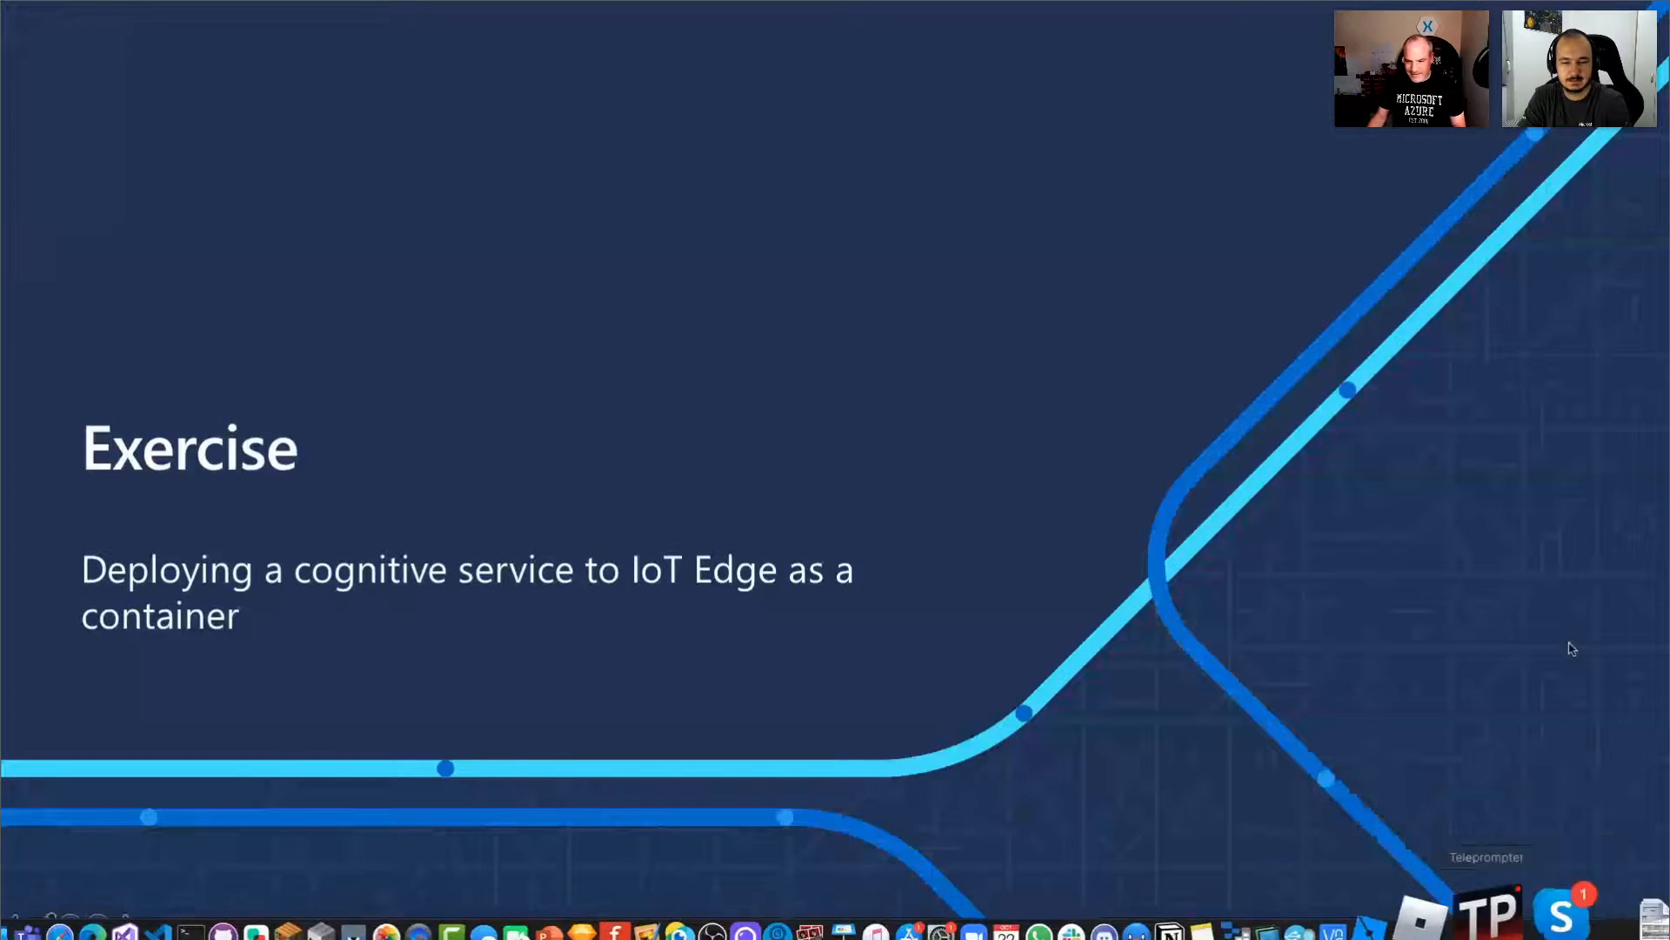
left_click(1570, 776)
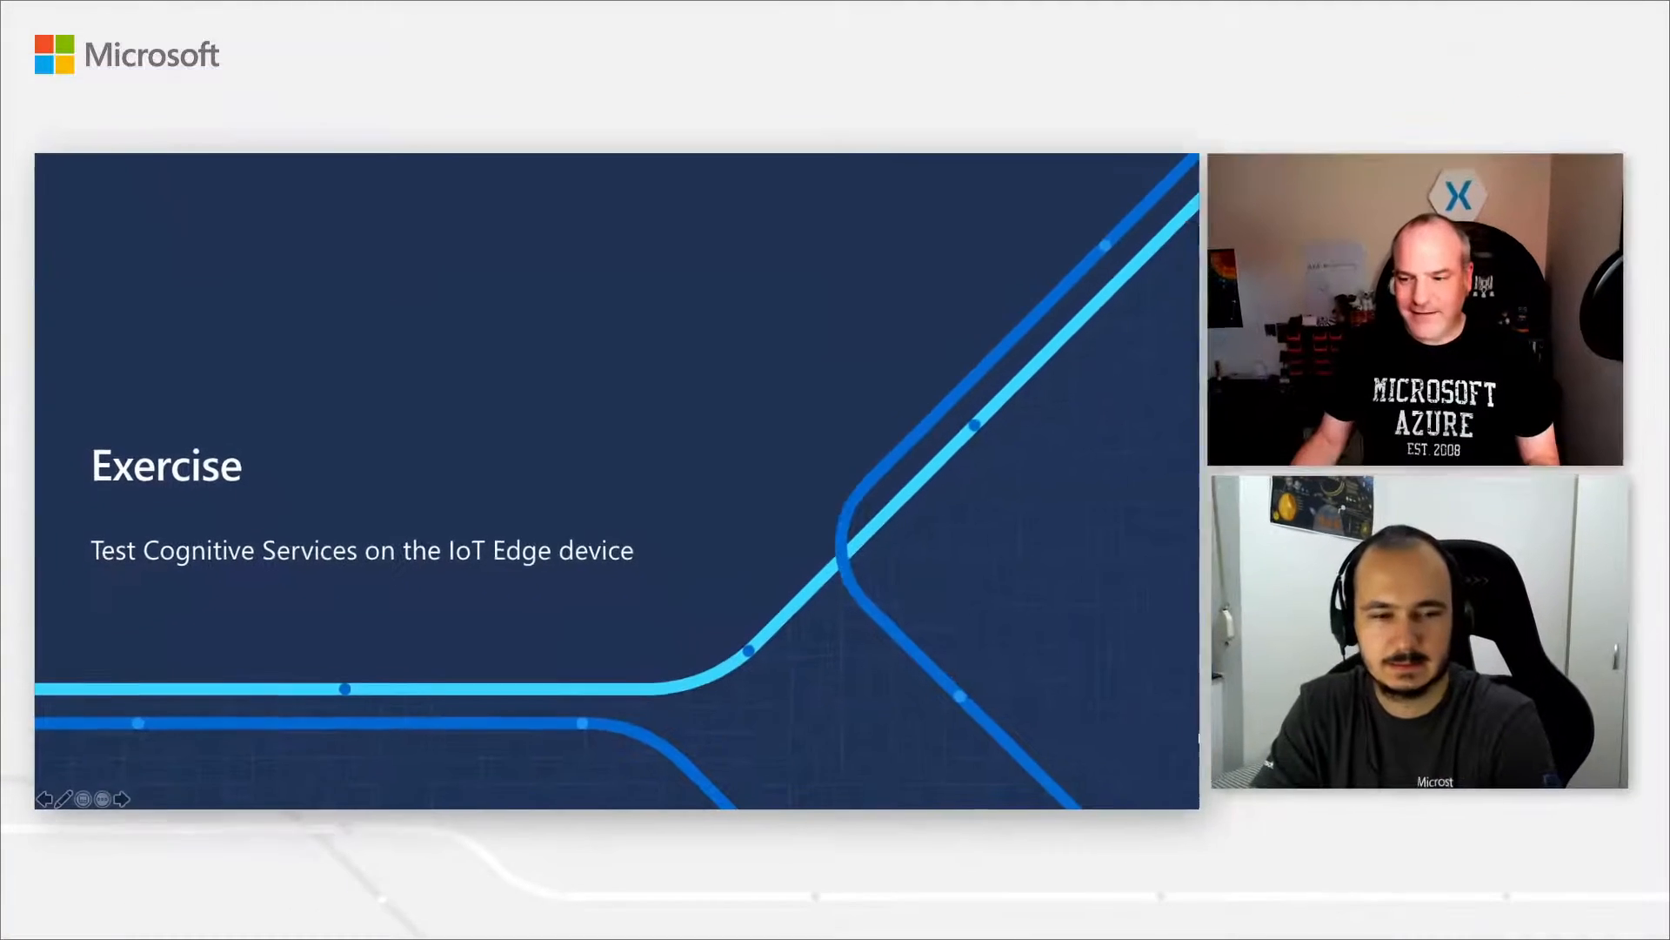